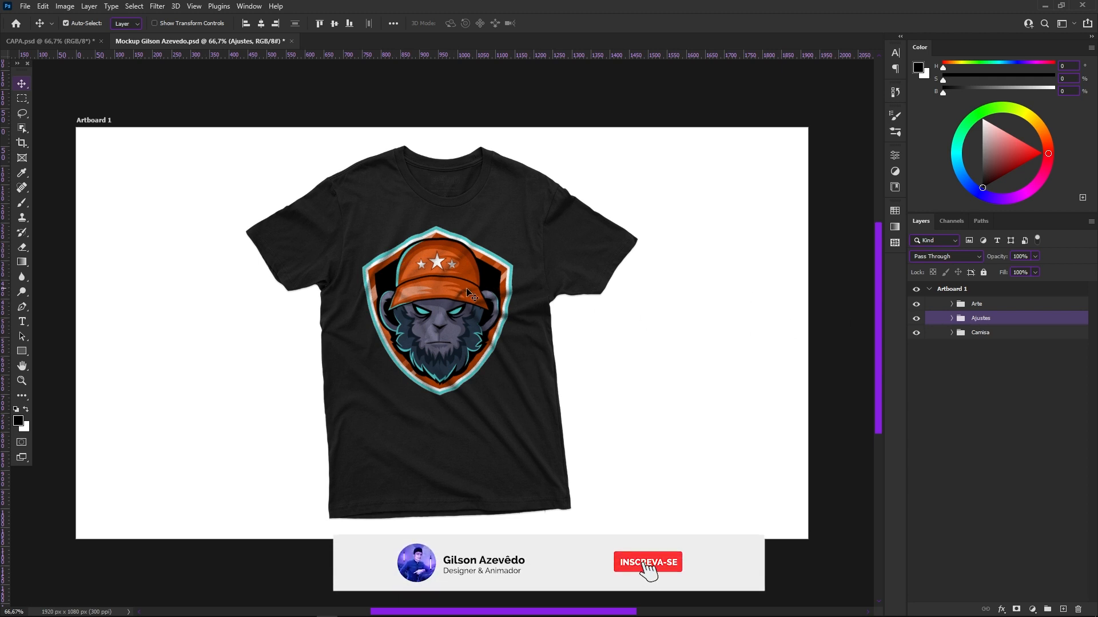
# Open the Arte smart object inside the Arte group for editing, accepting the missing linked asset notice
pyautogui.click(975, 306)
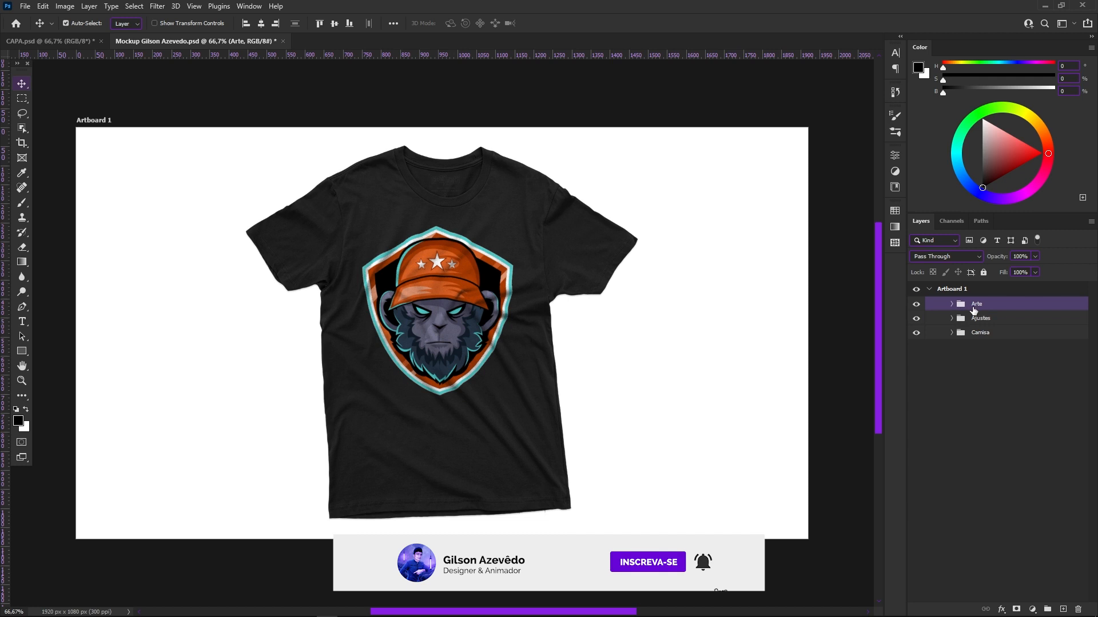
pyautogui.click(951, 304)
pyautogui.click(984, 333)
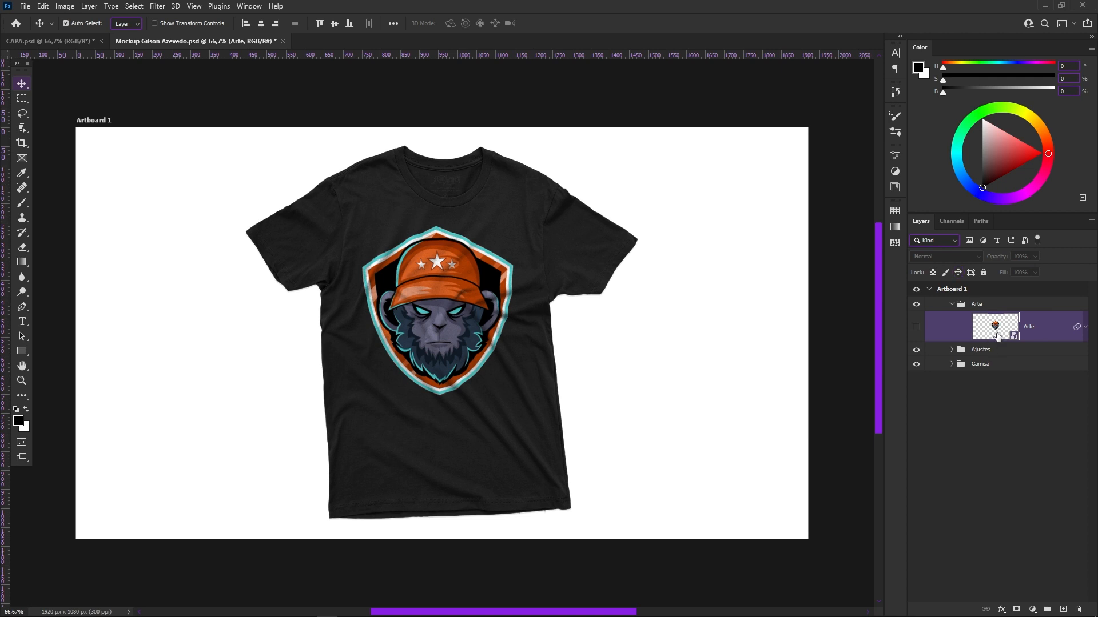
pyautogui.click(917, 330)
pyautogui.click(917, 328)
pyautogui.doubleClick(1016, 341)
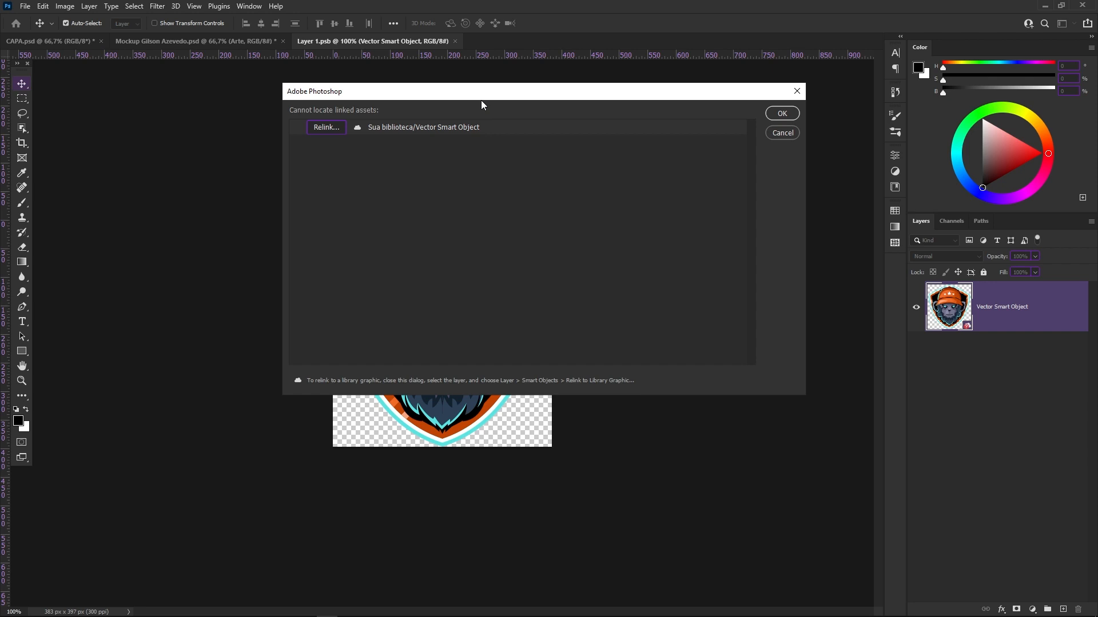
pyautogui.click(782, 113)
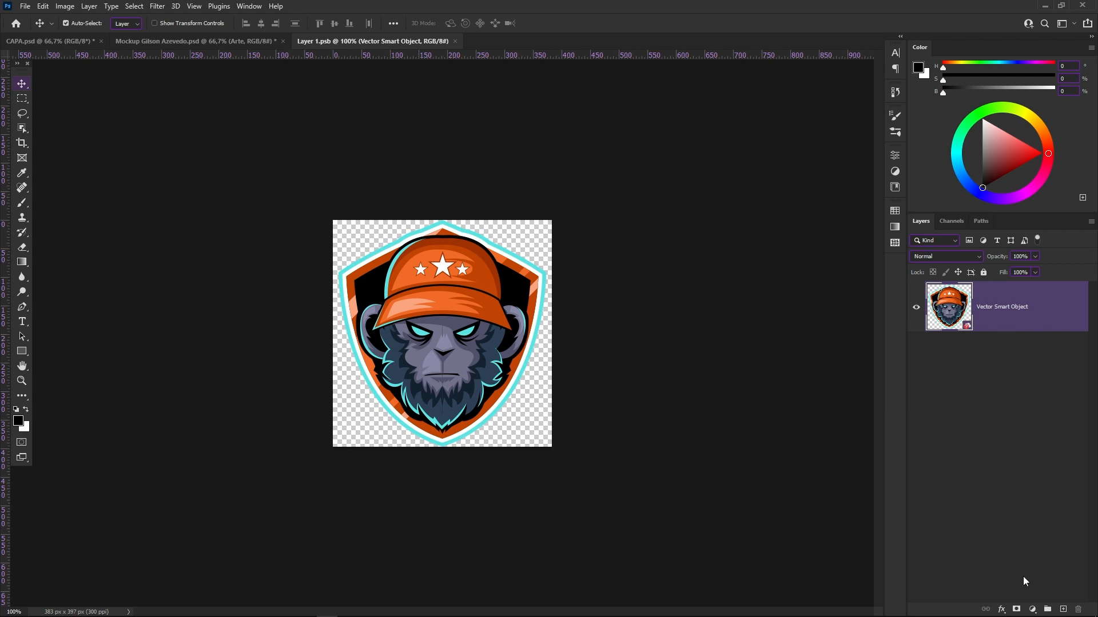
# Add a white (ffffff) Solid Color fill layer above the Vector Smart Object artwork
pyautogui.click(1032, 609)
pyautogui.click(1030, 407)
pyautogui.write('ffffff')
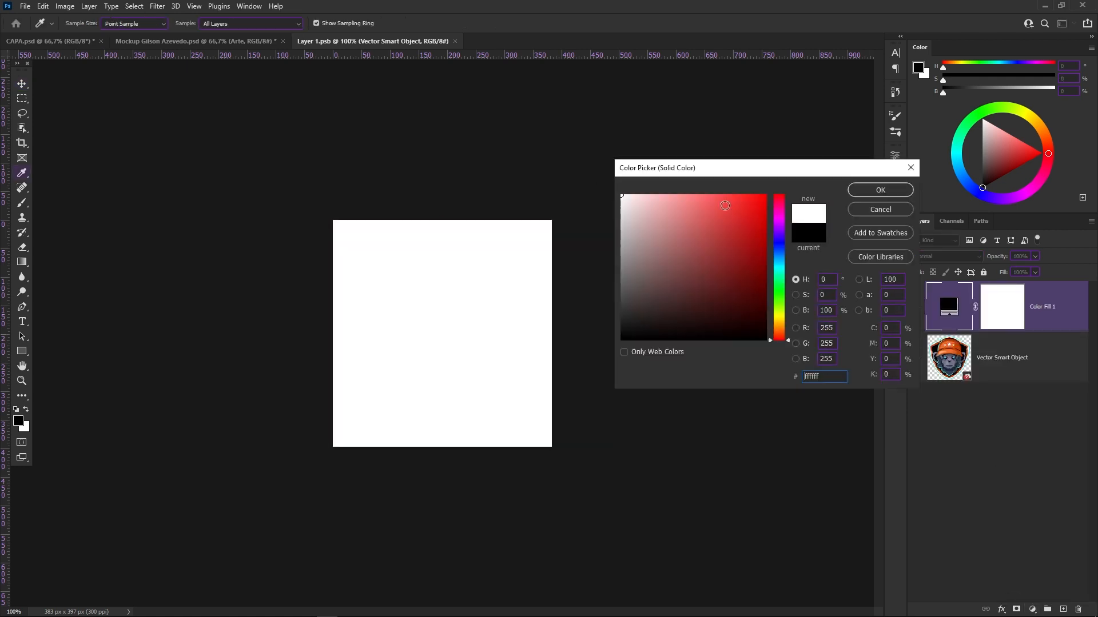
pyautogui.click(863, 189)
pyautogui.press('v')
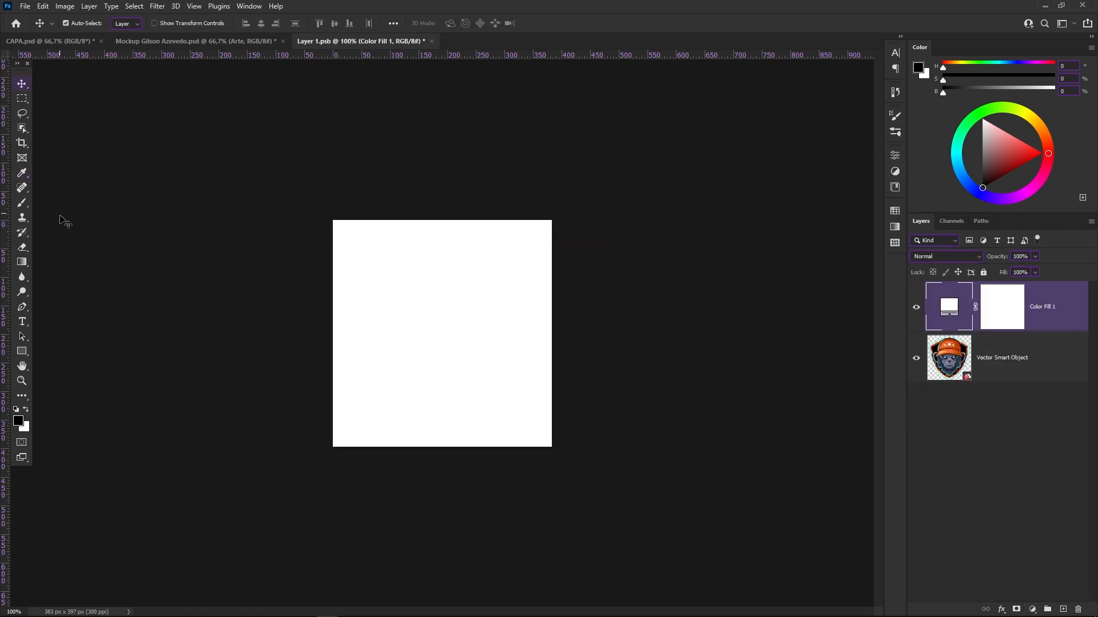
# Add the letter "g" in 12 pt Myriad Pro and scale it to about 598% in the middle of the canvas
pyautogui.click(22, 322)
pyautogui.click(417, 362)
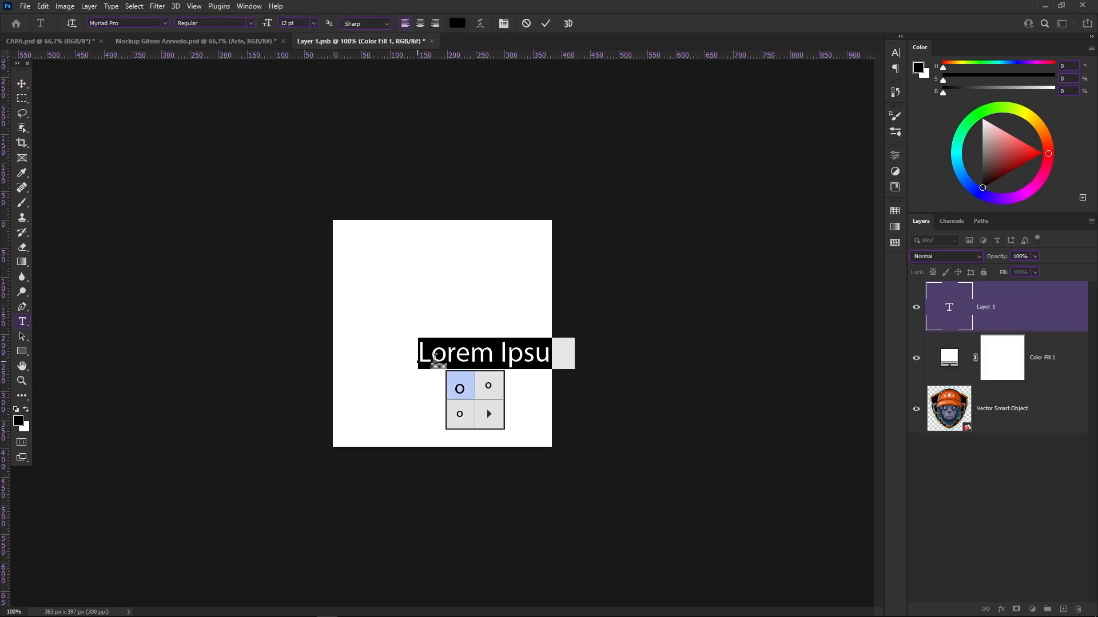
pyautogui.write('g')
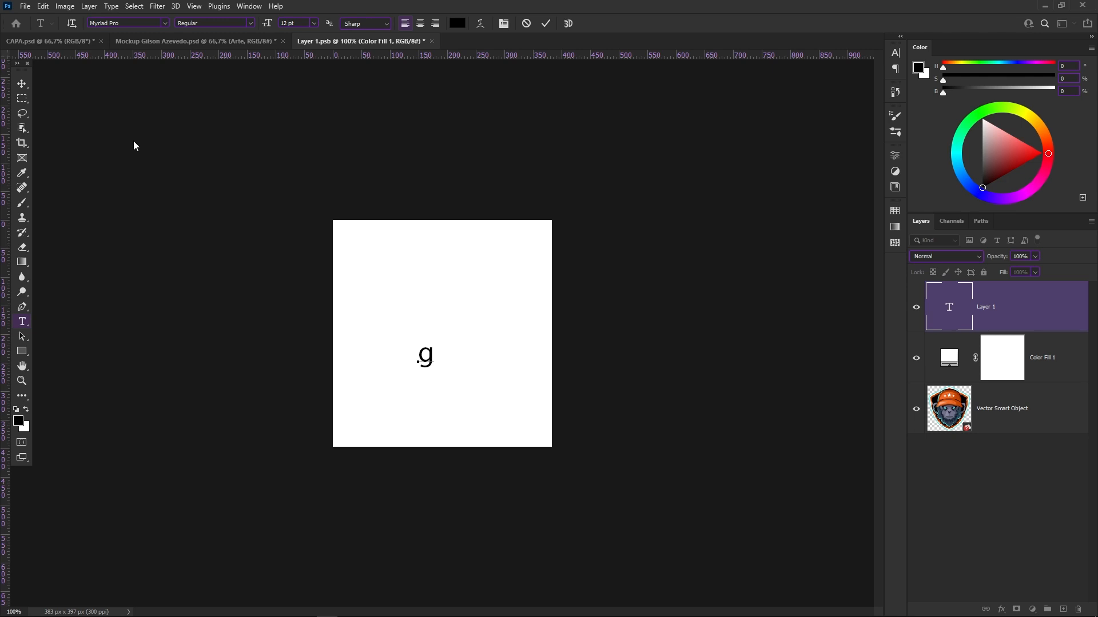
pyautogui.click(21, 83)
pyautogui.hotkey('ctrl', 't')
pyautogui.moveTo(434, 337); pyautogui.dragTo(466, 314)
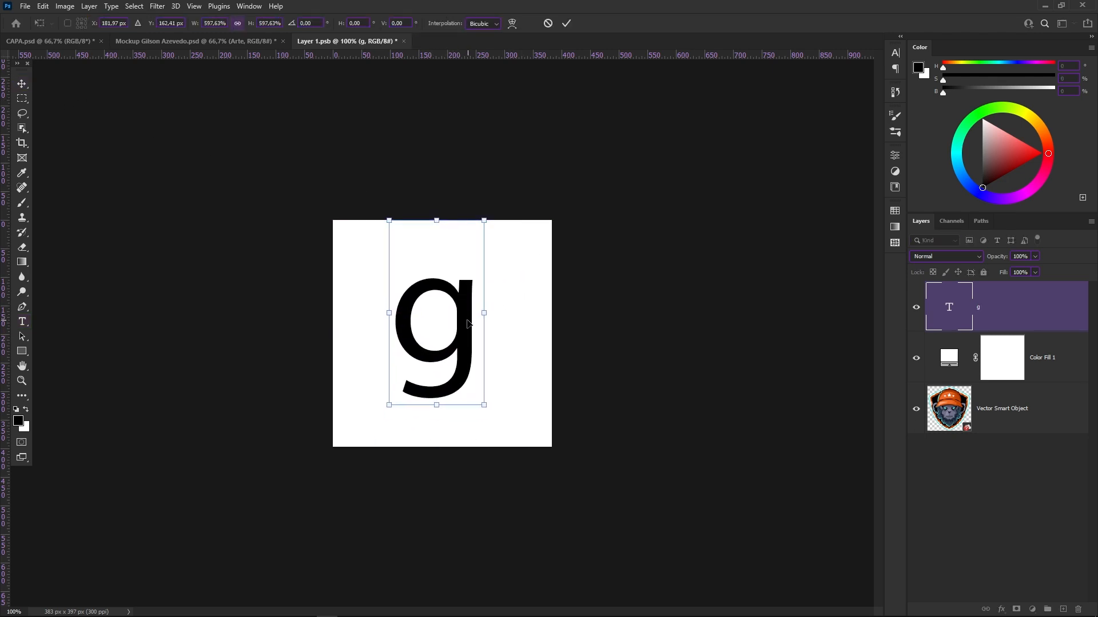
pyautogui.press('Return')
# Change the color of the letter "g" to red d60808
pyautogui.press('t')
pyautogui.doubleClick(454, 330)
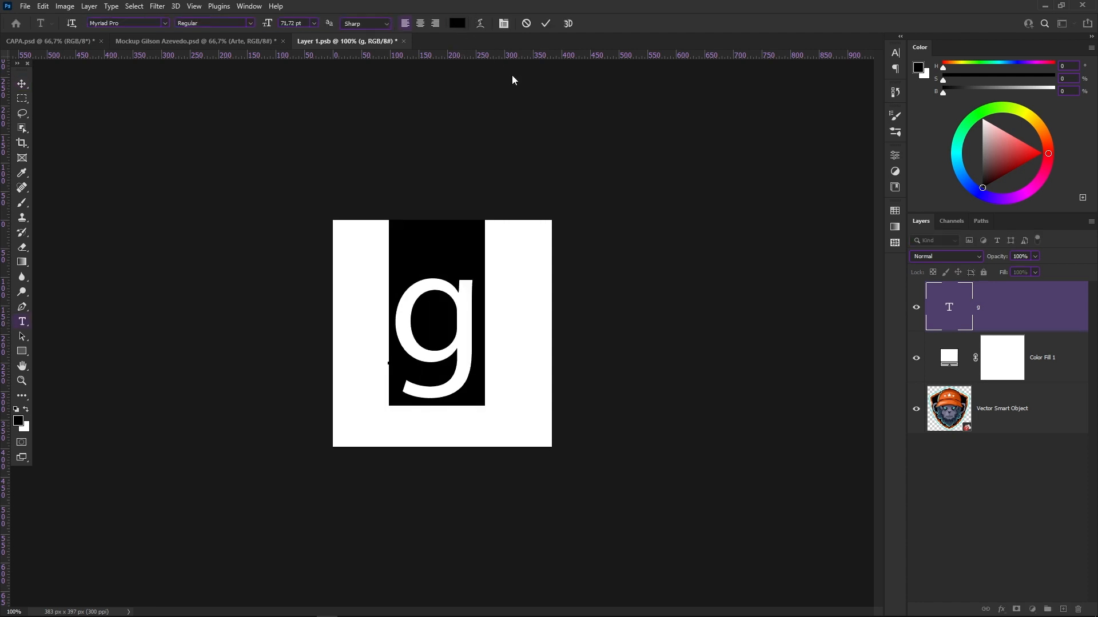
pyautogui.click(457, 24)
pyautogui.write('d60808')
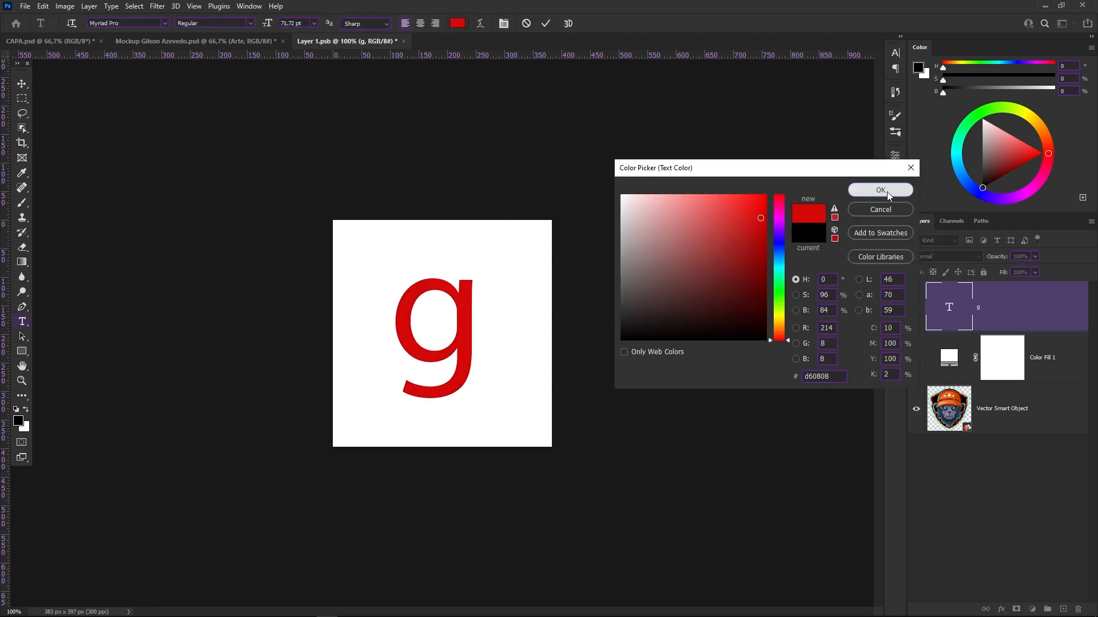
pyautogui.click(880, 190)
pyautogui.click(962, 455)
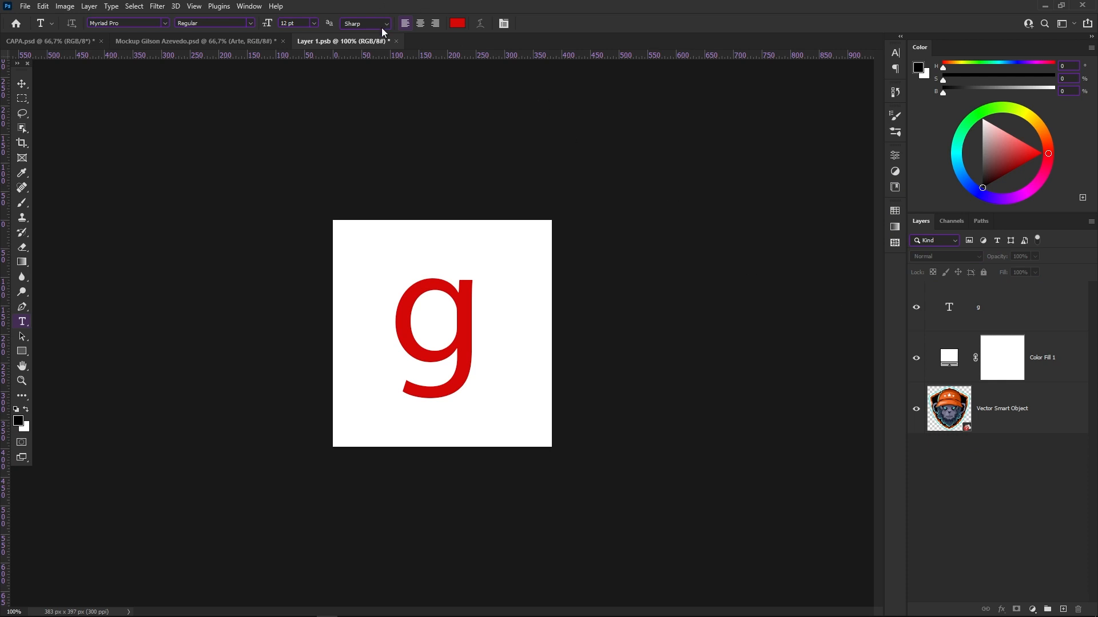
# Close Layer 1.psb and save its changes so the shirt mockup takes the new artwork
pyautogui.click(395, 41)
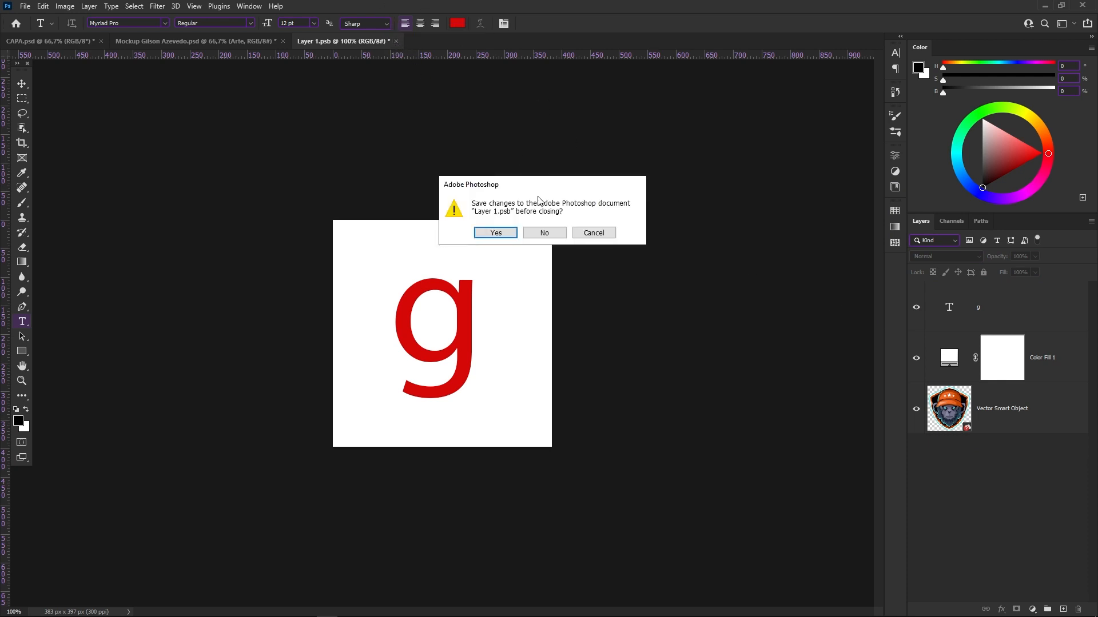
pyautogui.click(498, 234)
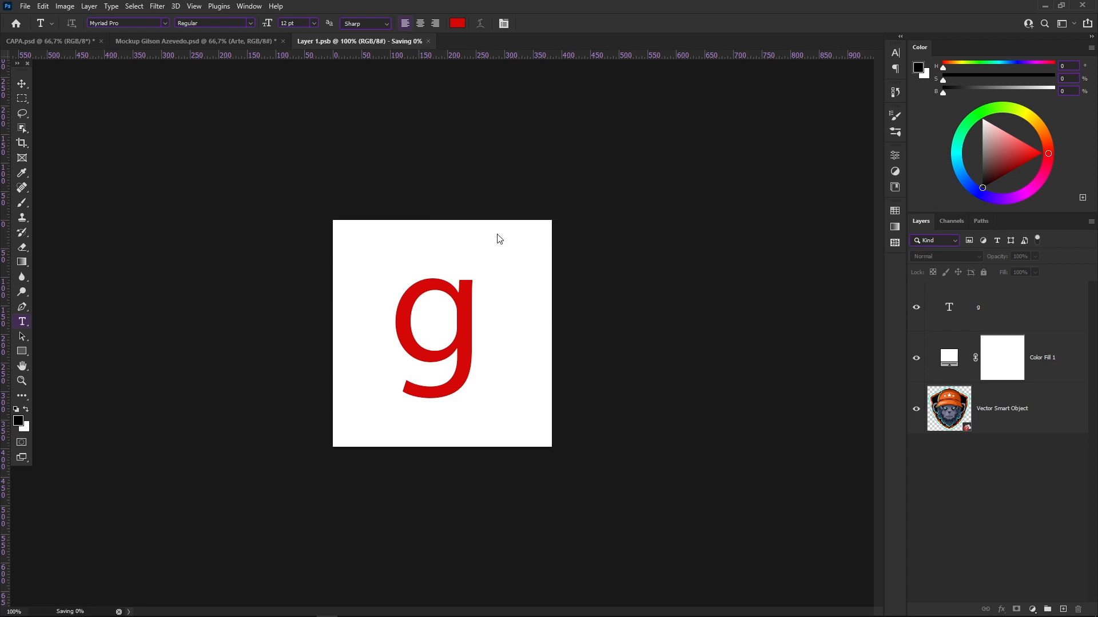
pyautogui.click(497, 235)
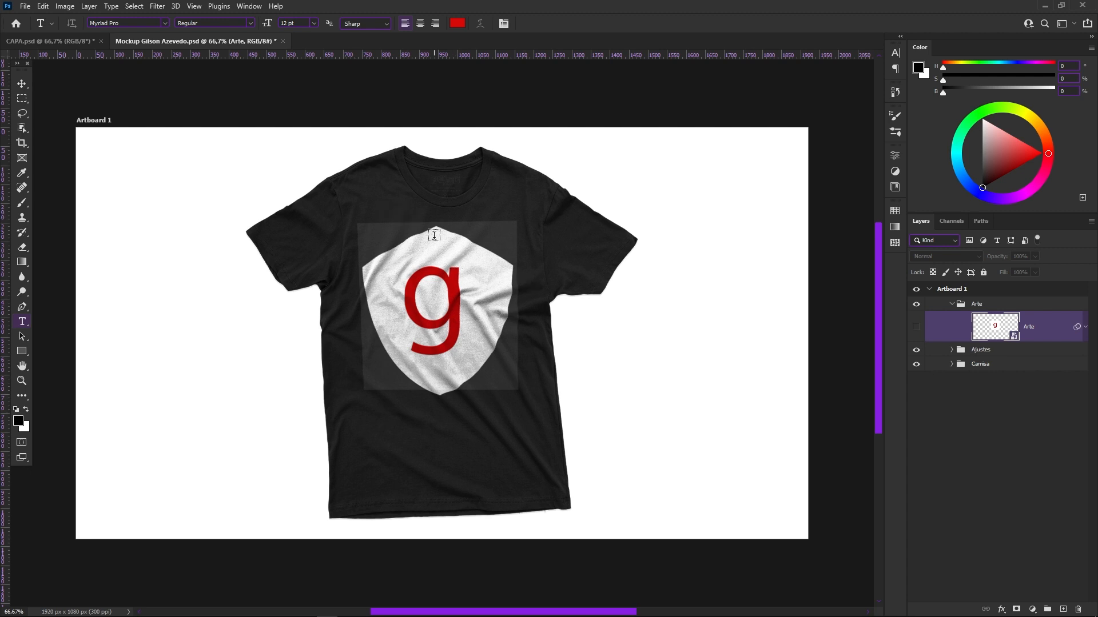
# Examine the layers and the Curves mask inside the Camisa group, leaving the group collapsed
pyautogui.click(979, 350)
pyautogui.click(951, 371)
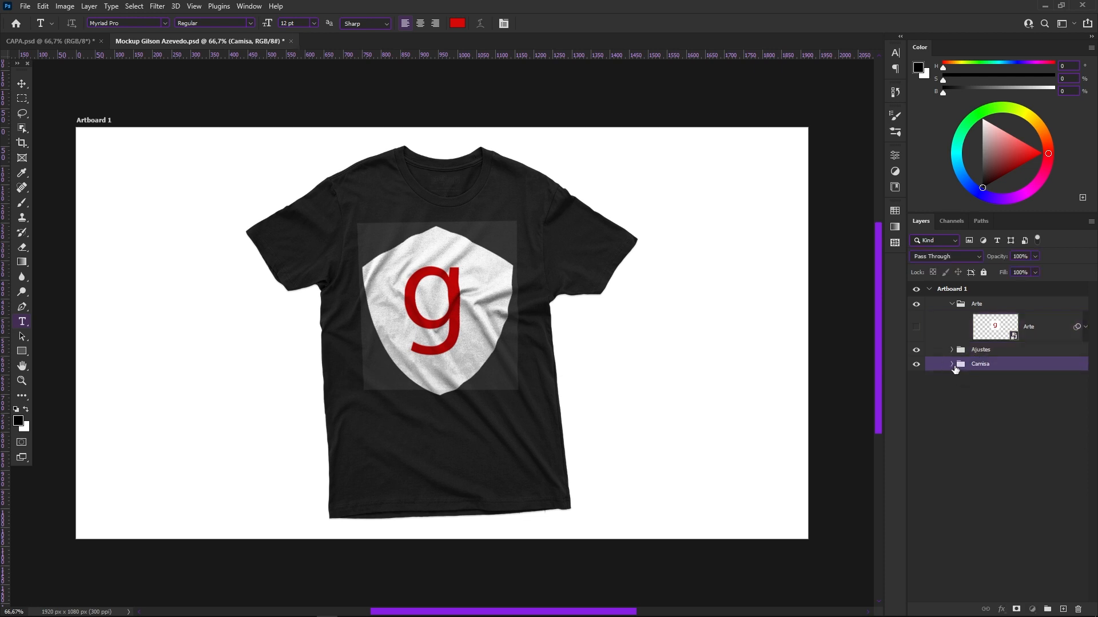
pyautogui.click(951, 365)
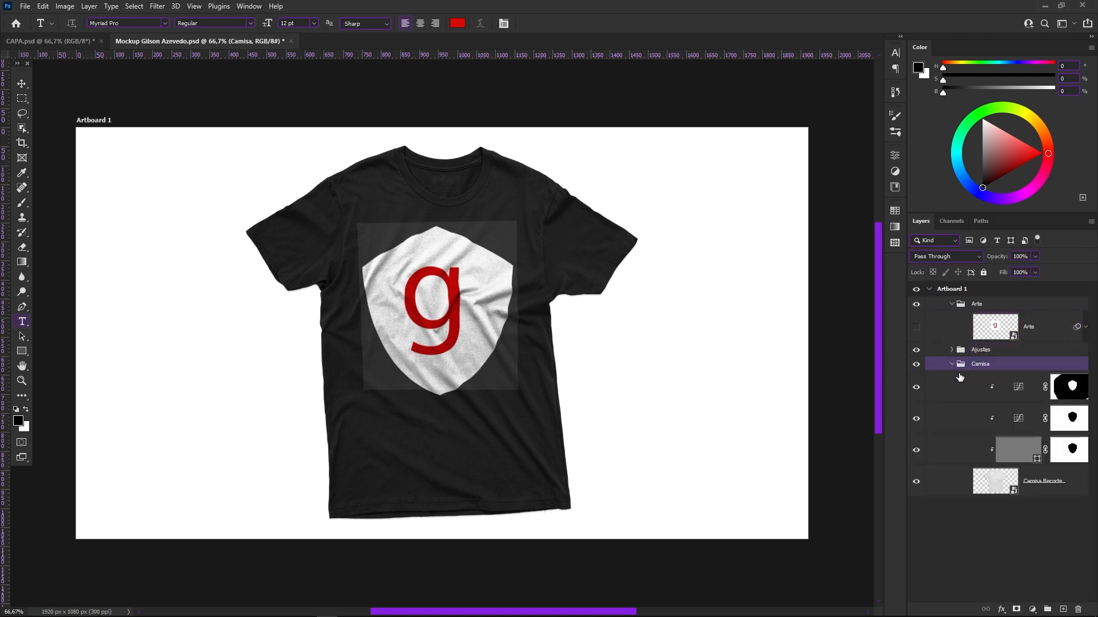
pyautogui.click(1064, 400)
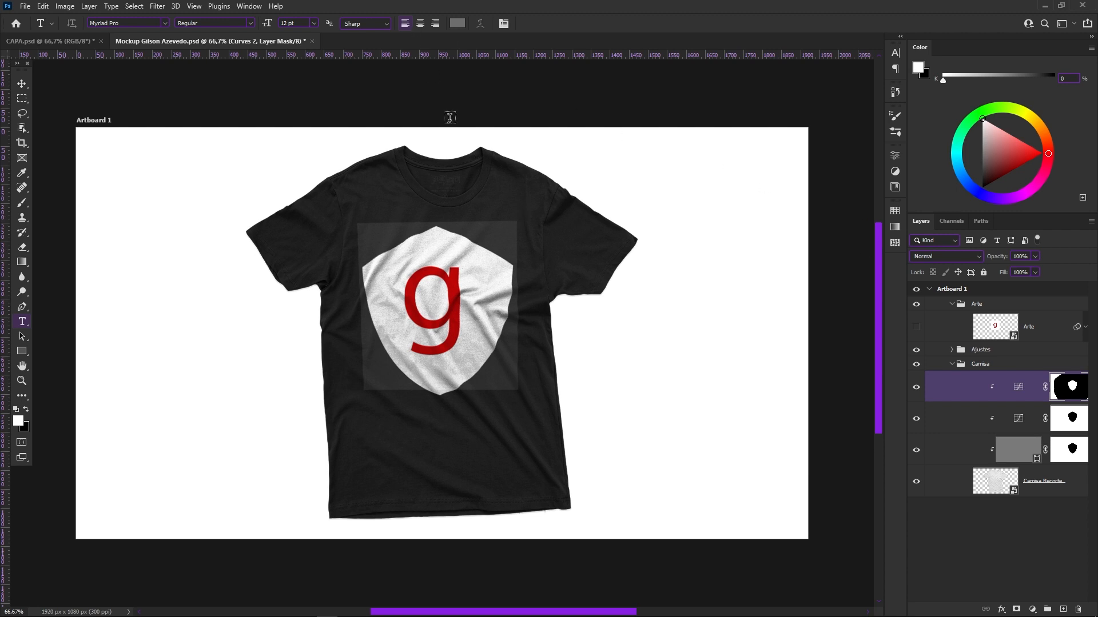
pyautogui.click(952, 364)
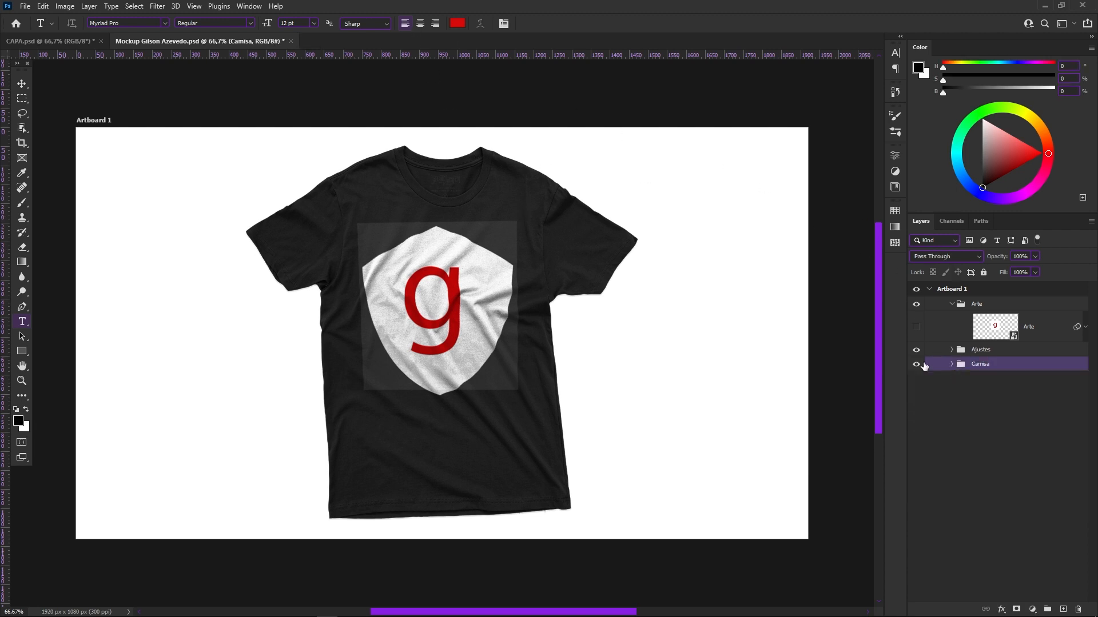
# Create a new document from the Web Large preset, 1920 x 1080 px at 72 ppi, with the Adobe RGB (1998) color profile
pyautogui.click(25, 6)
pyautogui.click(55, 27)
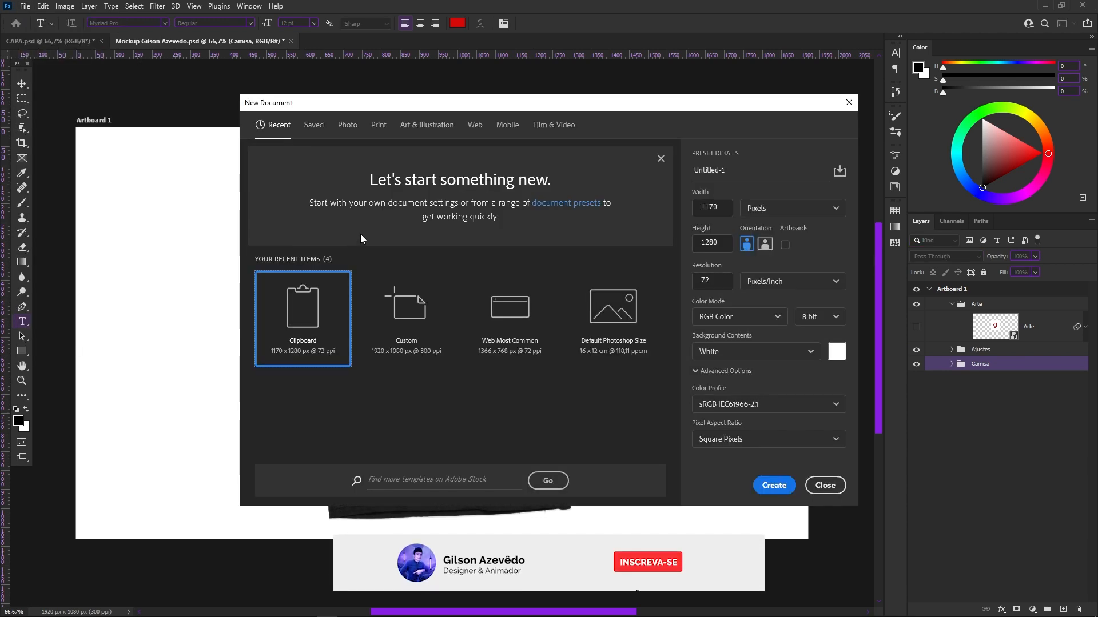
pyautogui.click(473, 129)
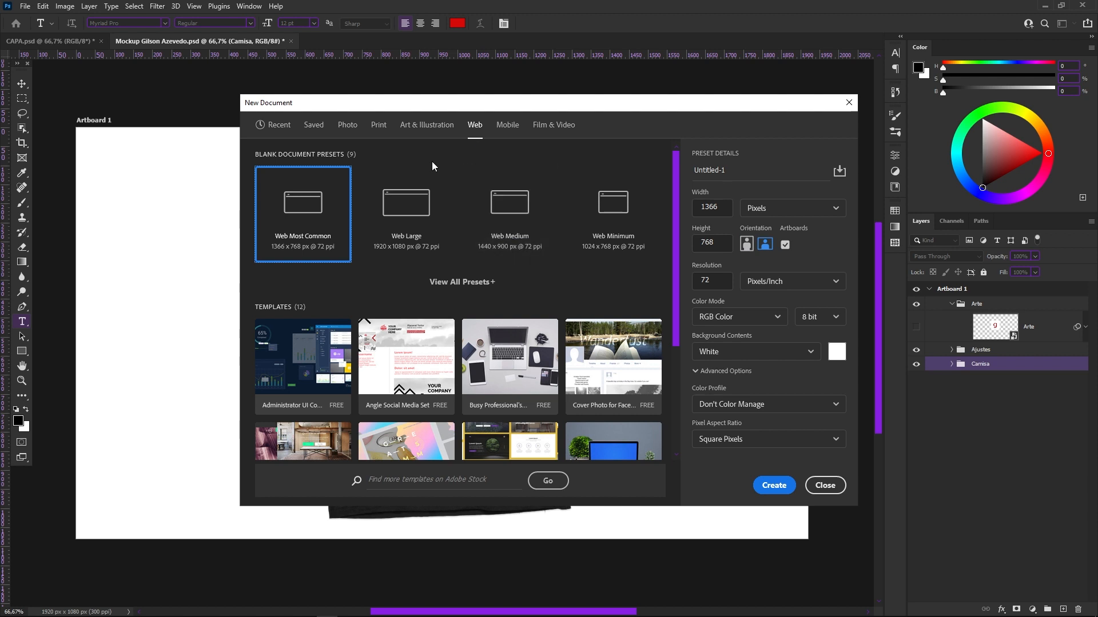
pyautogui.click(416, 238)
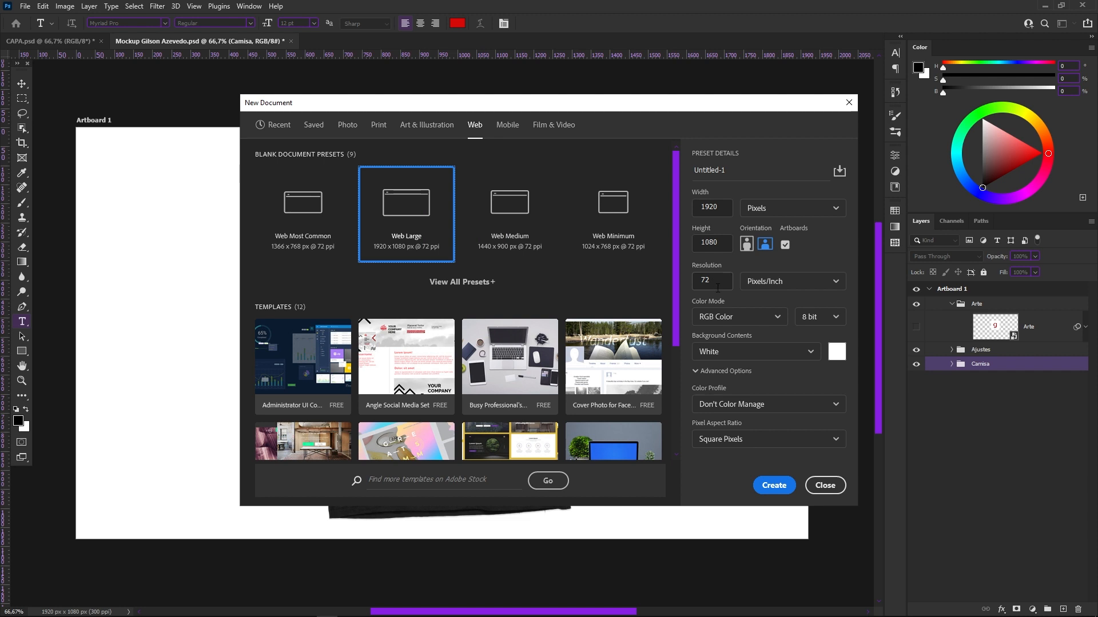
pyautogui.click(758, 407)
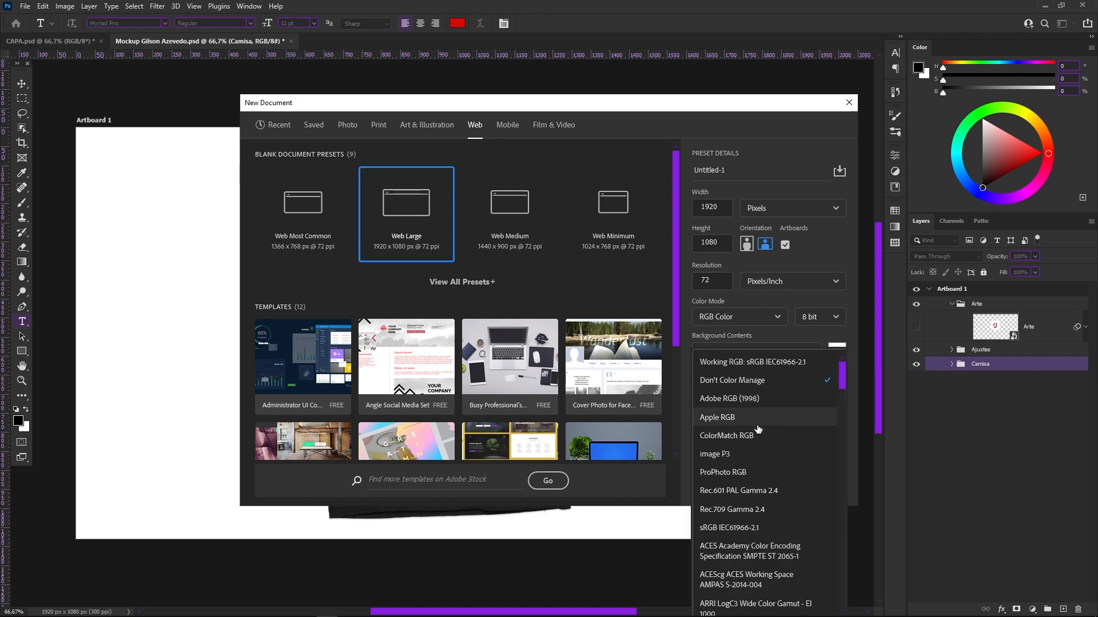
pyautogui.click(740, 402)
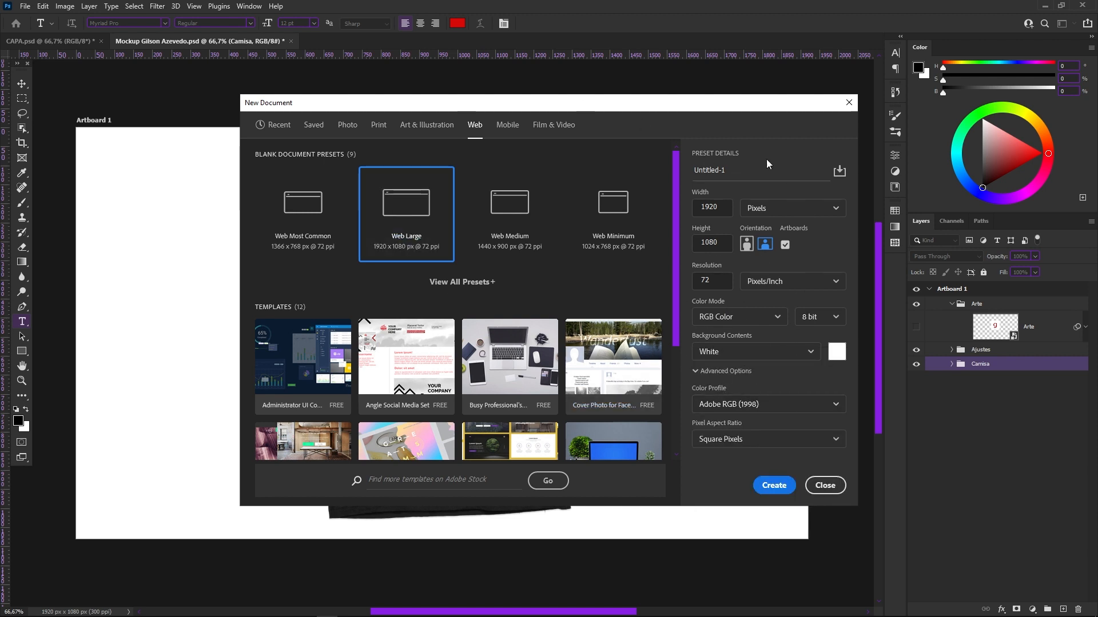
pyautogui.click(773, 486)
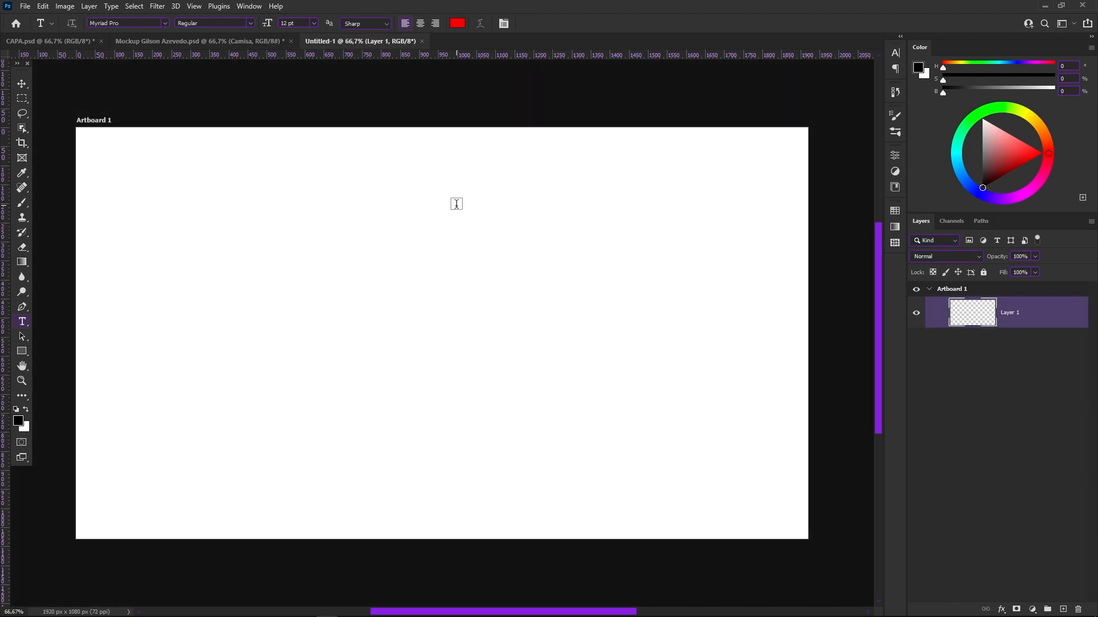
pyautogui.press('v')
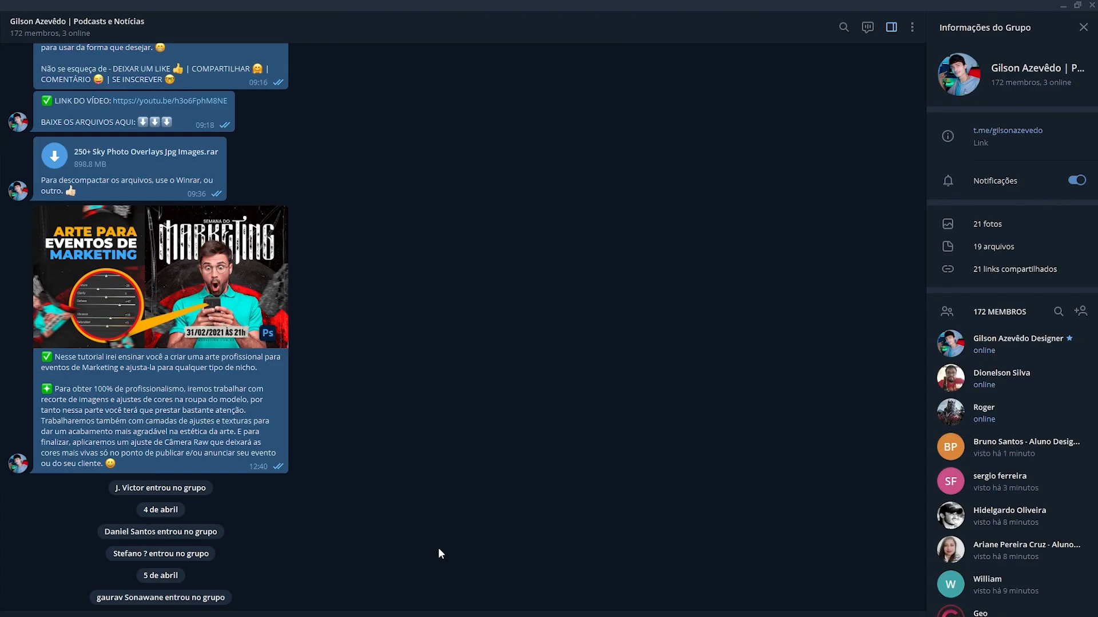
# Look back through the tutorial posts and downloadable project files shared in the Telegram group
pyautogui.scroll(1, 438, 548)
pyautogui.scroll(7, 438, 550)
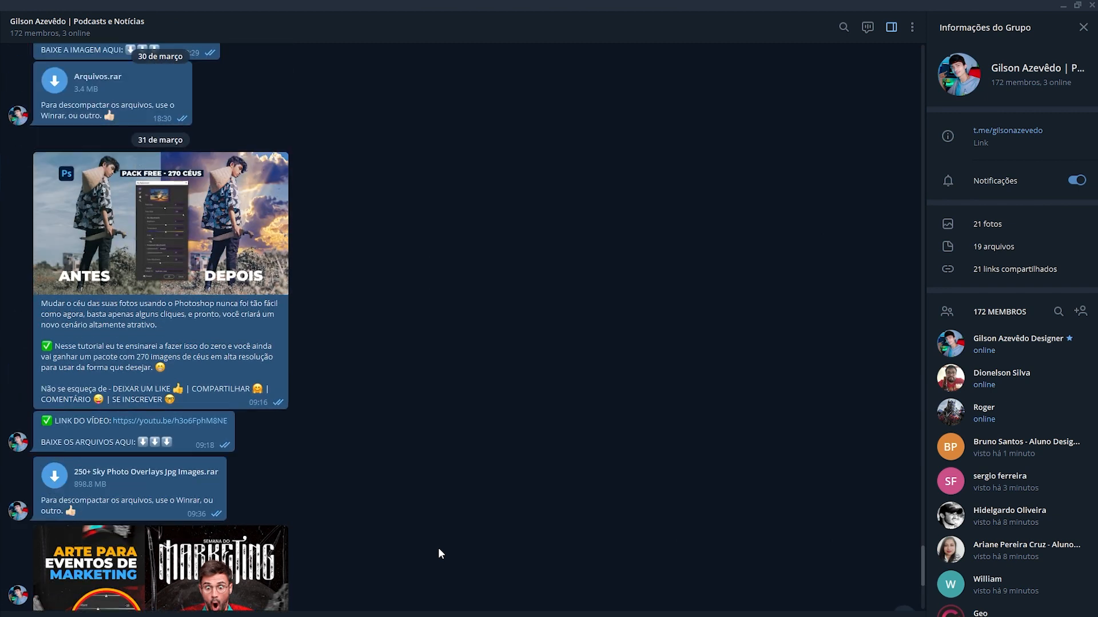
pyautogui.scroll(8, 439, 553)
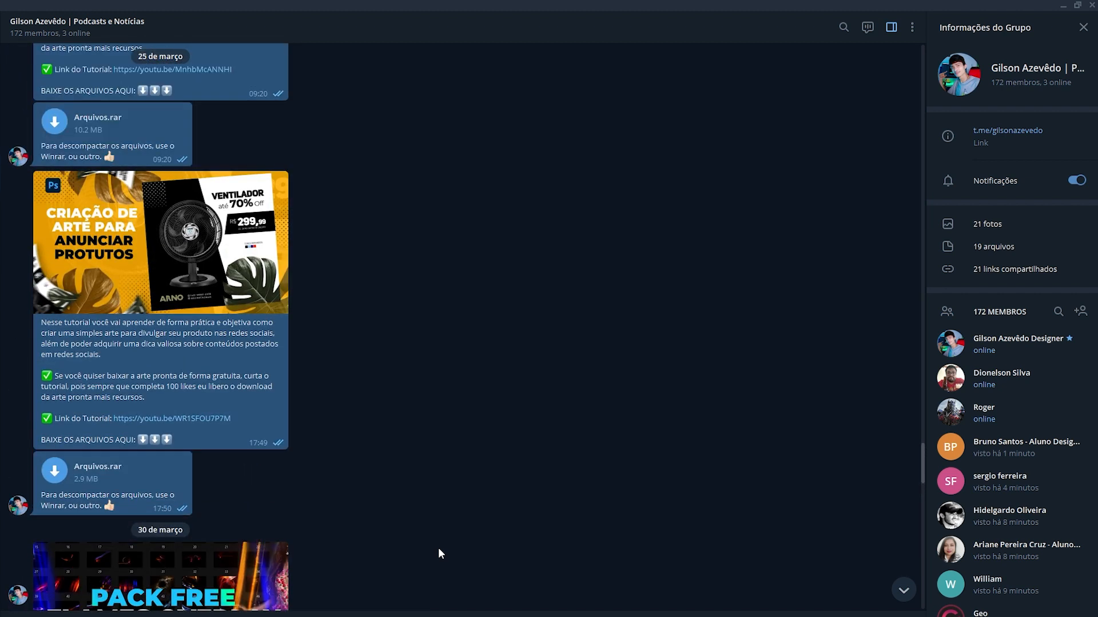
pyautogui.scroll(8, 438, 548)
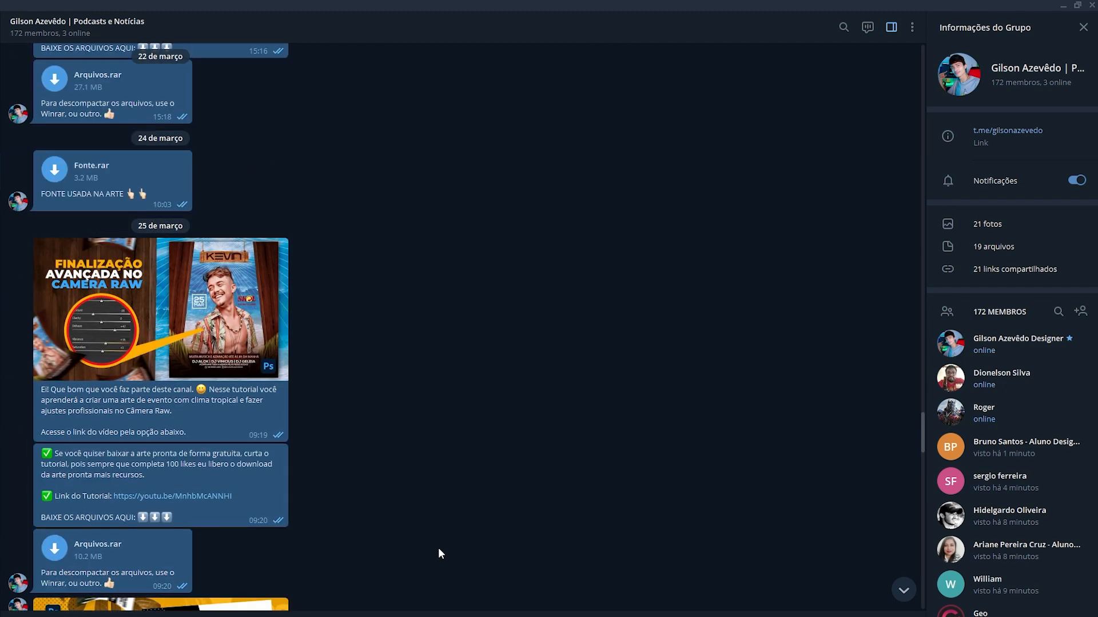
pyautogui.scroll(8, 439, 550)
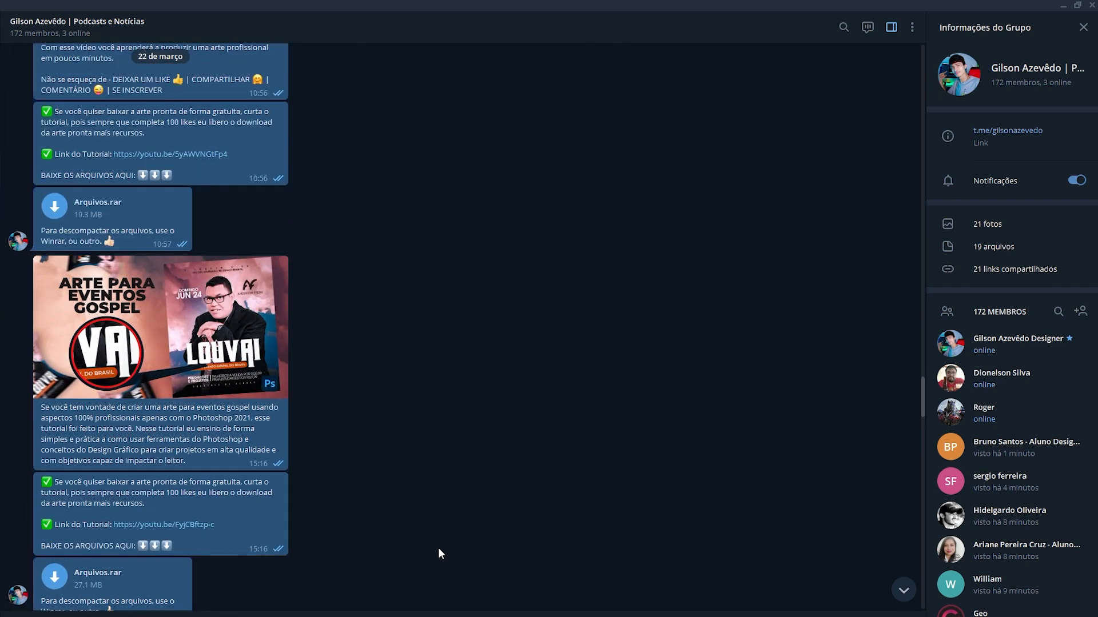
pyautogui.scroll(10, 438, 554)
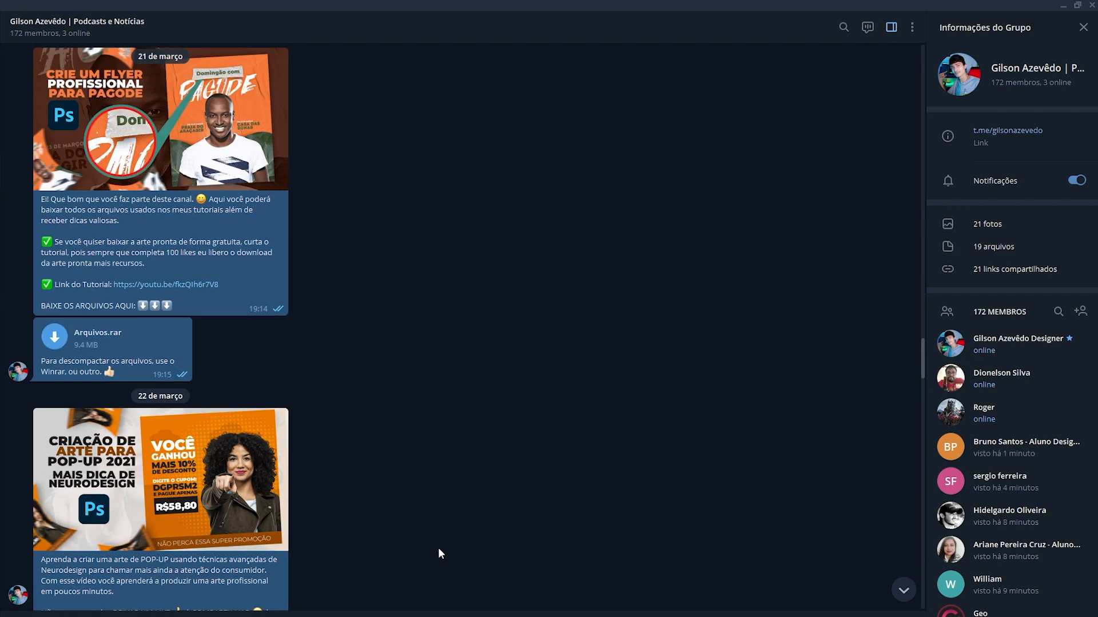
pyautogui.scroll(10, 439, 554)
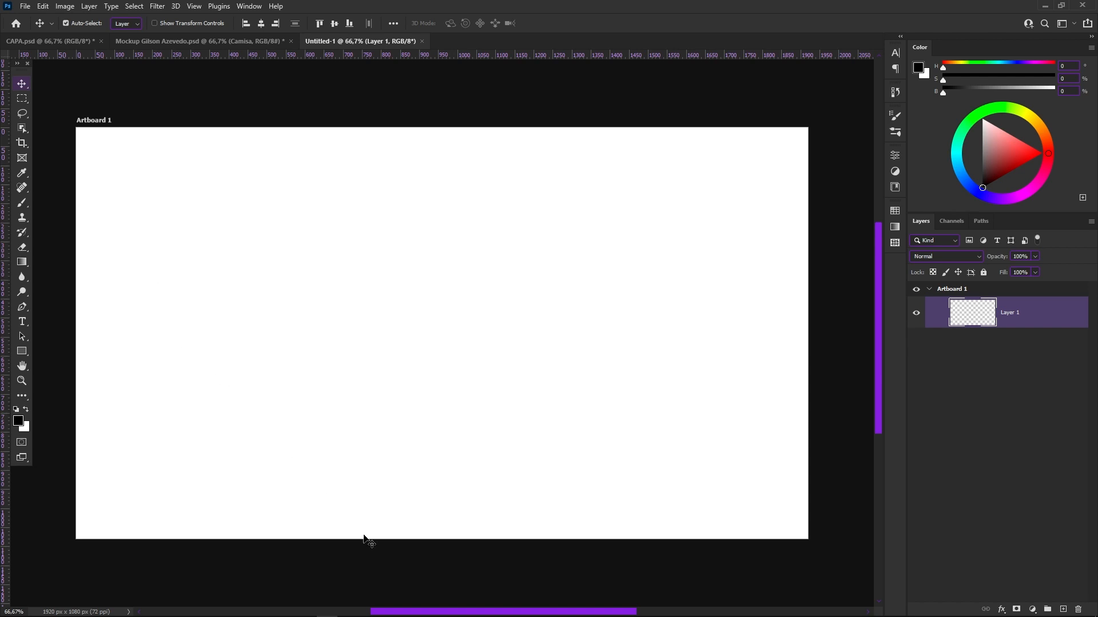
# Place Camisa Recorte.png from the Arquivos folder into the new document, scaled to about 22% and centered on the artboard
pyautogui.click(390, 608)
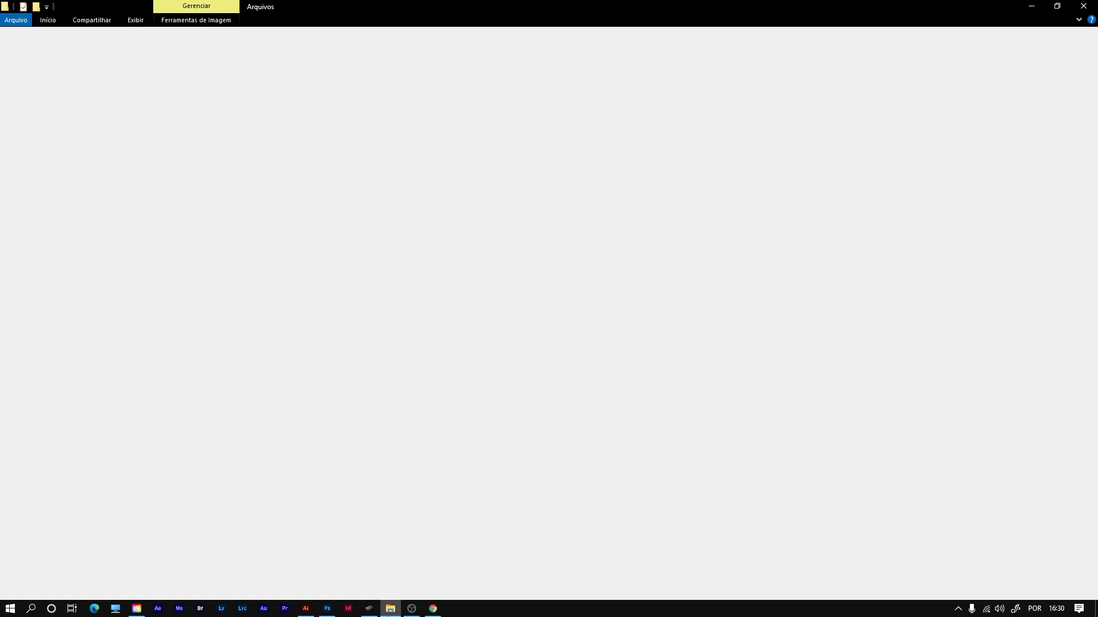
pyautogui.click(201, 181)
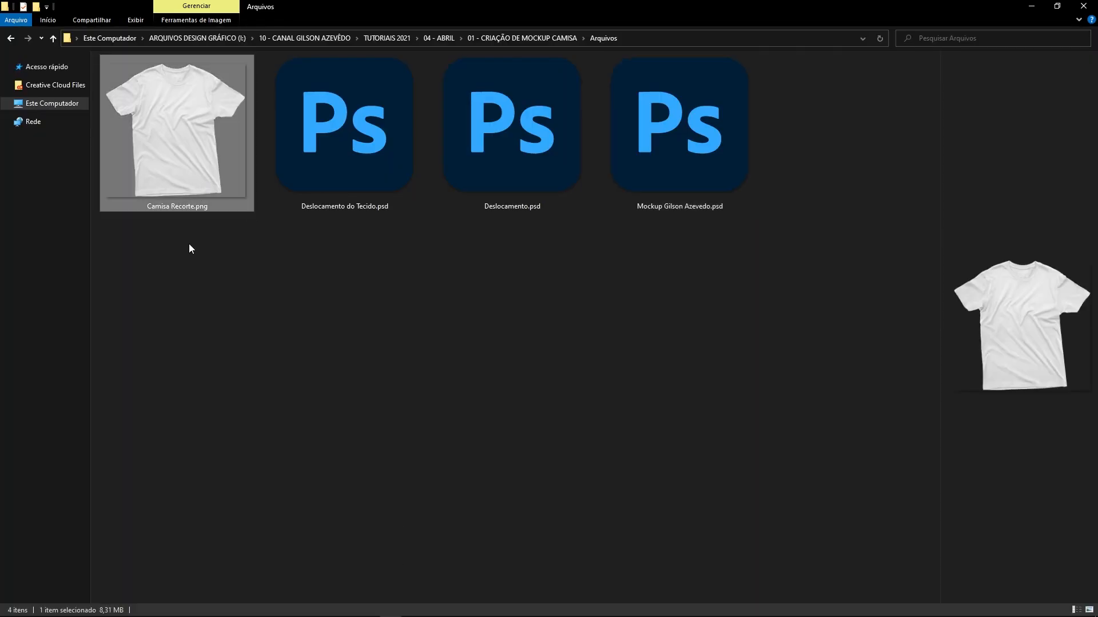
pyautogui.moveTo(164, 124); pyautogui.dragTo(515, 280)
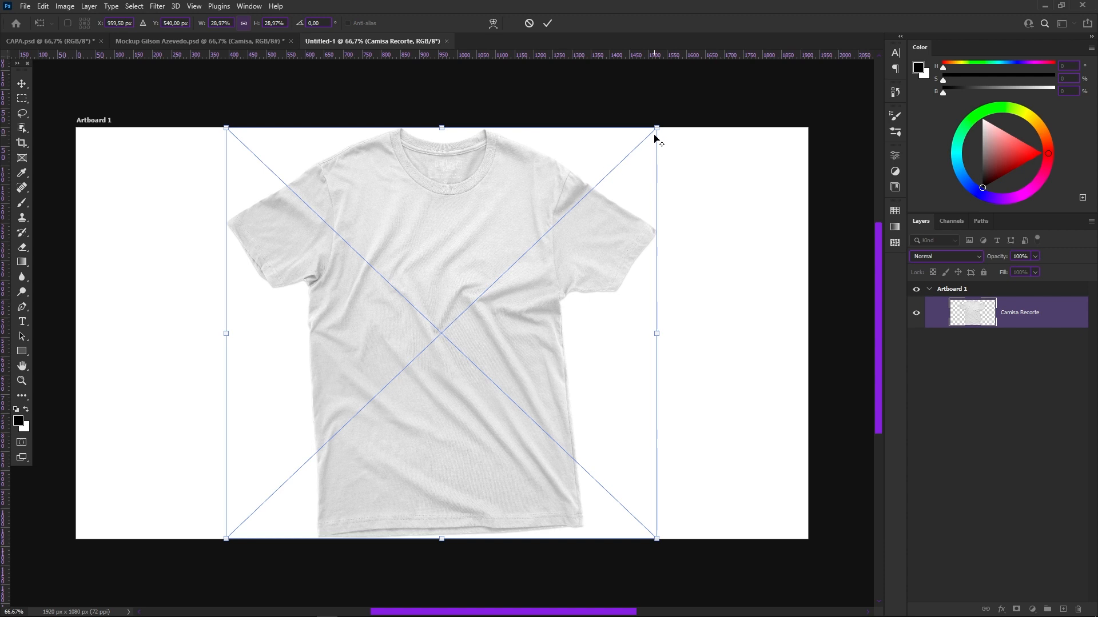
pyautogui.moveTo(656, 129); pyautogui.dragTo(604, 176)
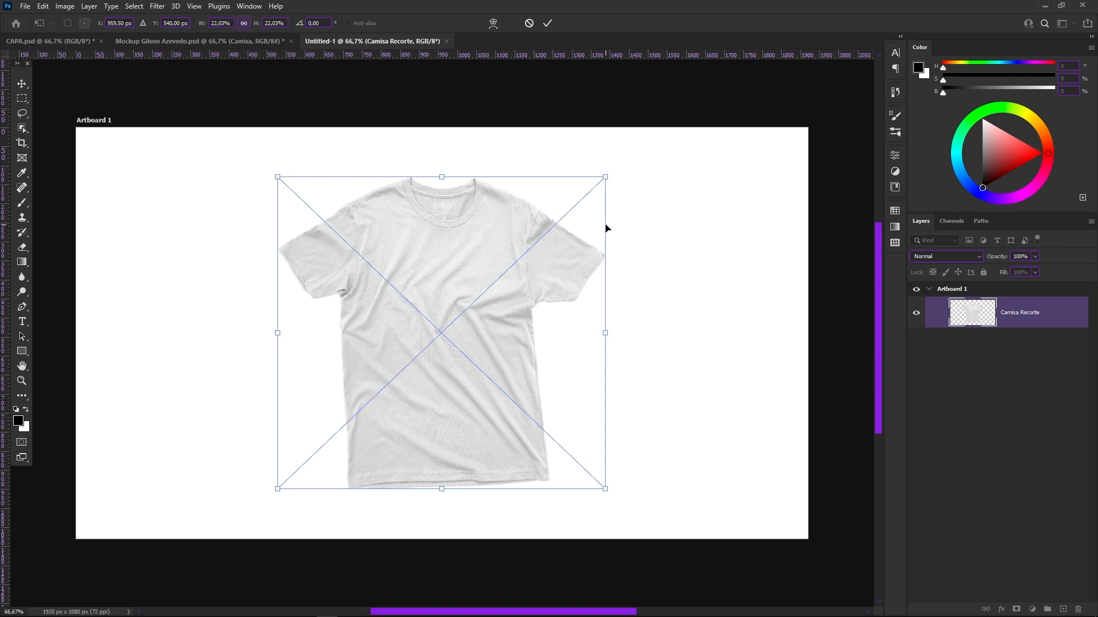
pyautogui.press('Return')
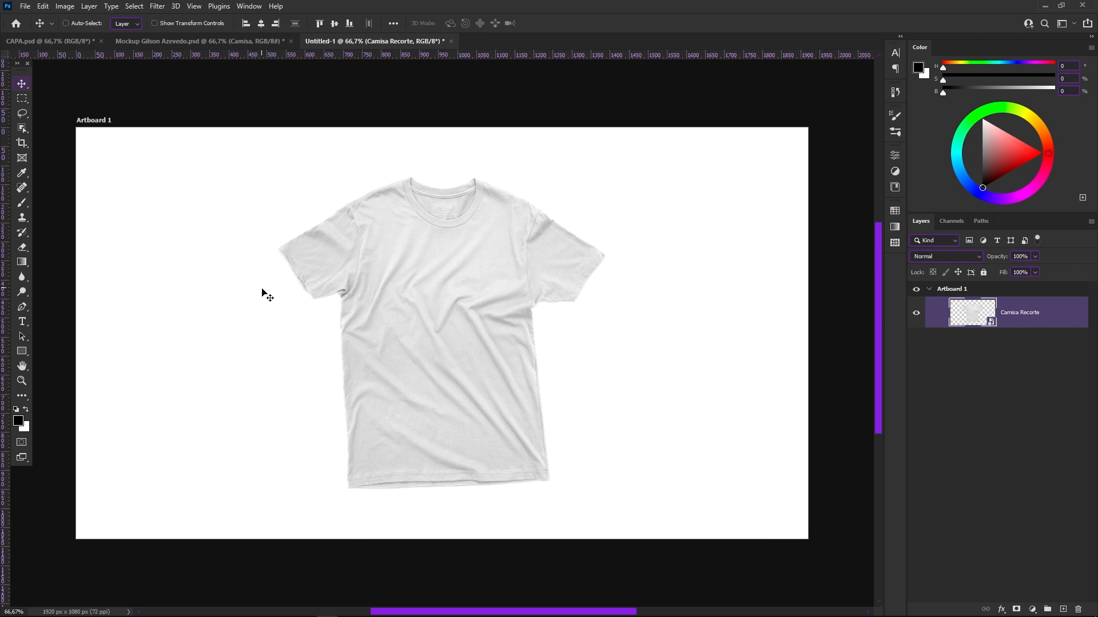
# Rotate the shirt about 1.8° clockwise so that it sits straight on the artboard
pyautogui.hotkey('ctrl', 't')
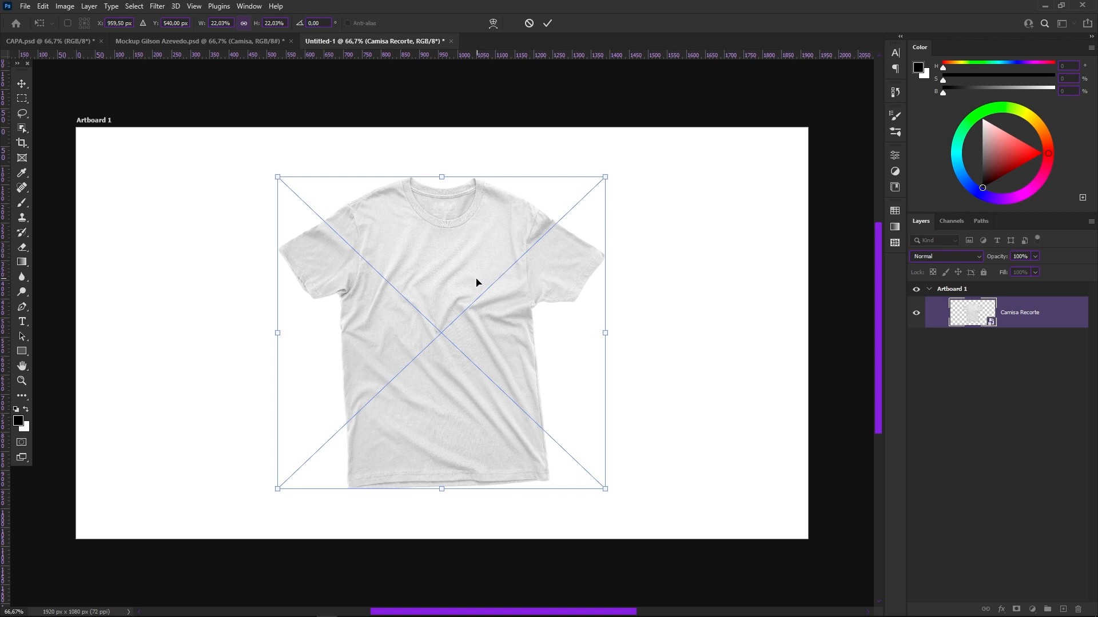
pyautogui.moveTo(629, 162); pyautogui.dragTo(634, 167)
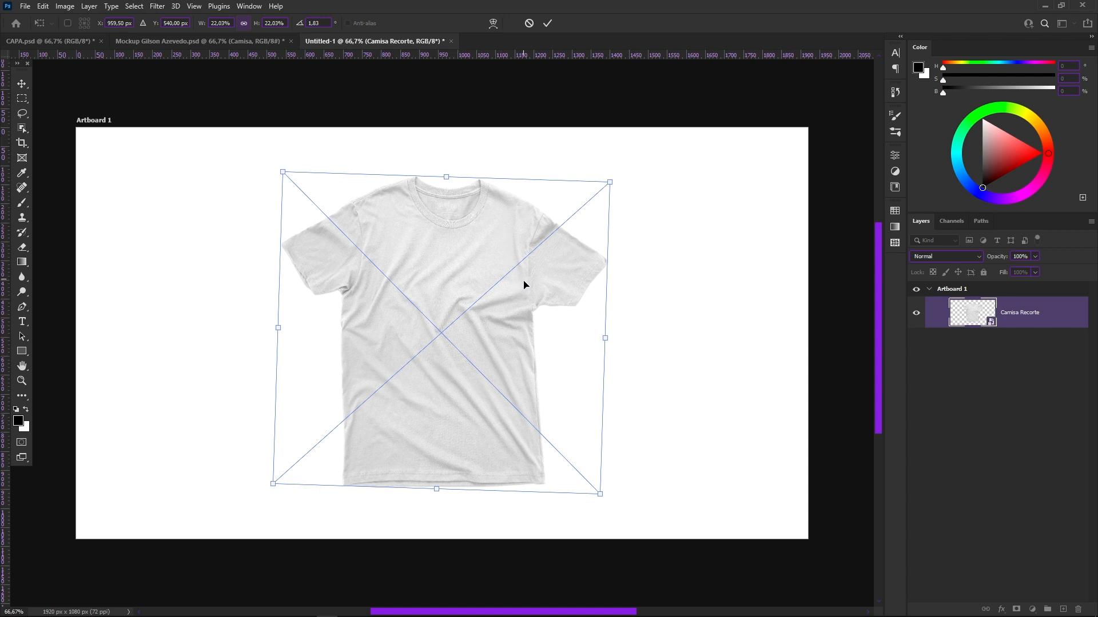
pyautogui.press('Return')
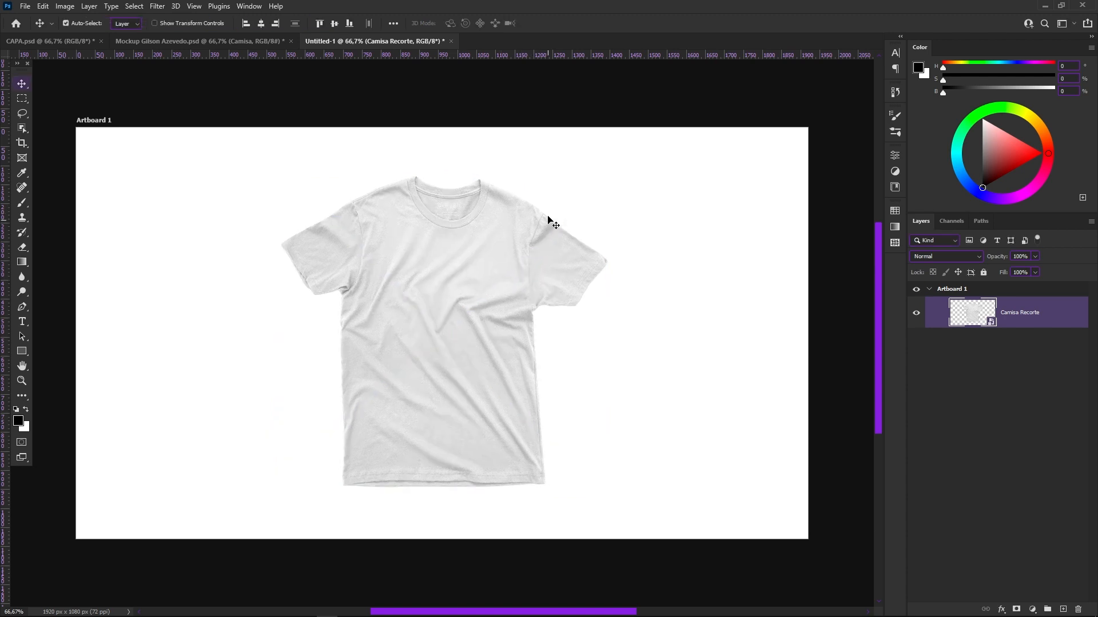
# Add a white (ffffff) Solid Color fill layer beneath the Camisa Recorte layer and reselect the shirt layer
pyautogui.click(1032, 609)
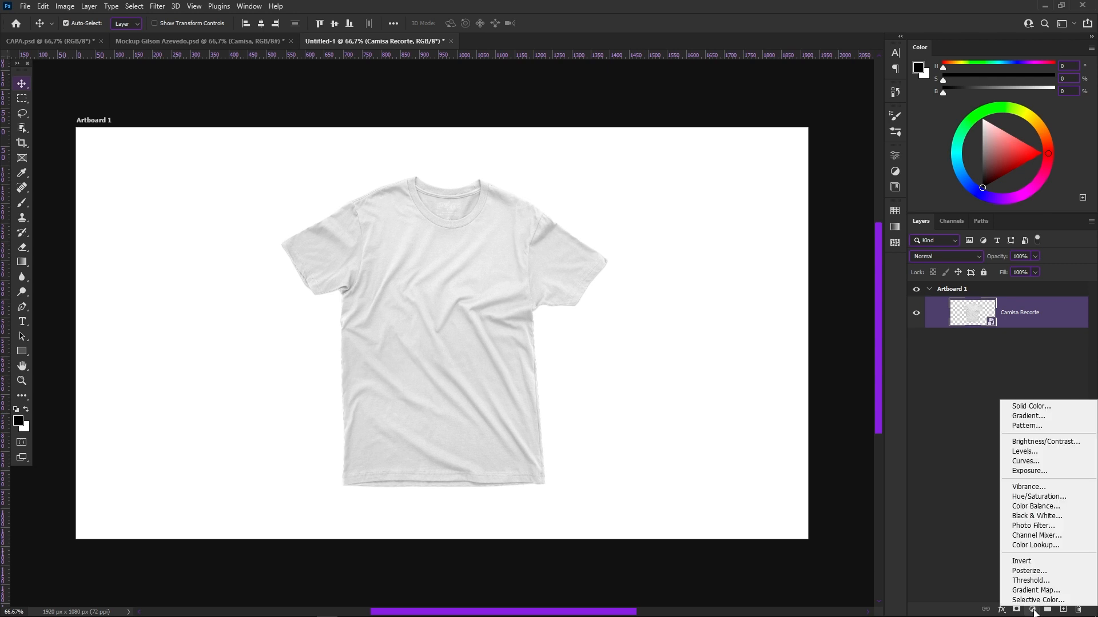
pyautogui.click(1026, 405)
pyautogui.write('ffffff')
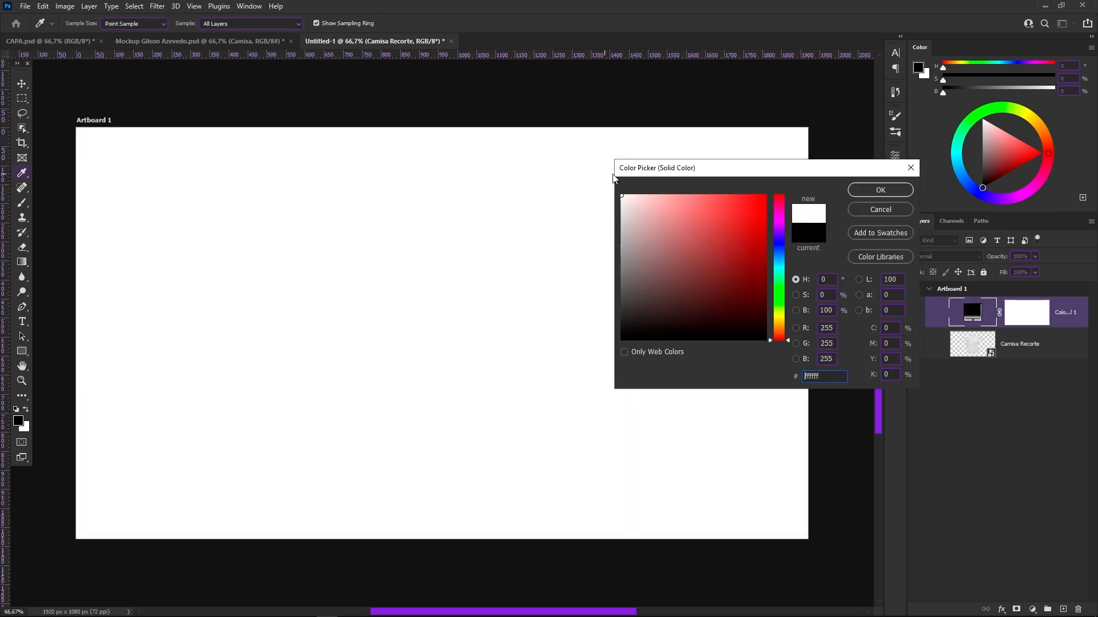
pyautogui.click(865, 195)
pyautogui.moveTo(939, 314); pyautogui.dragTo(944, 360)
pyautogui.click(945, 322)
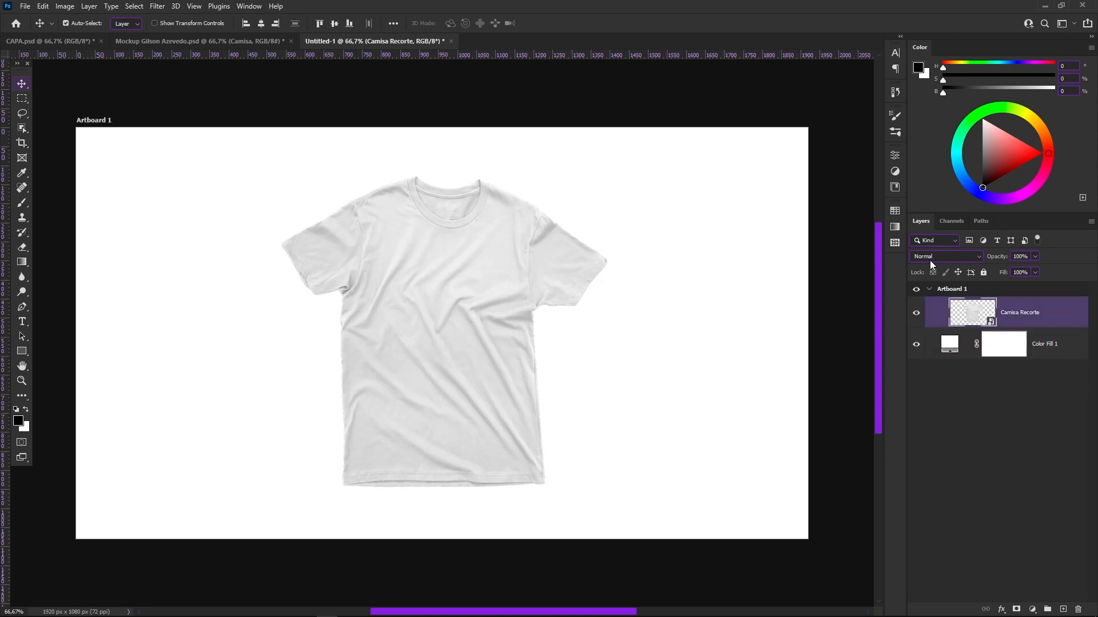
# Duplicate the Camisa Recorte layer into a new document, naming both the layer copy and the document Documeto 1
pyautogui.moveTo(907, 315); pyautogui.dragTo(879, 314)
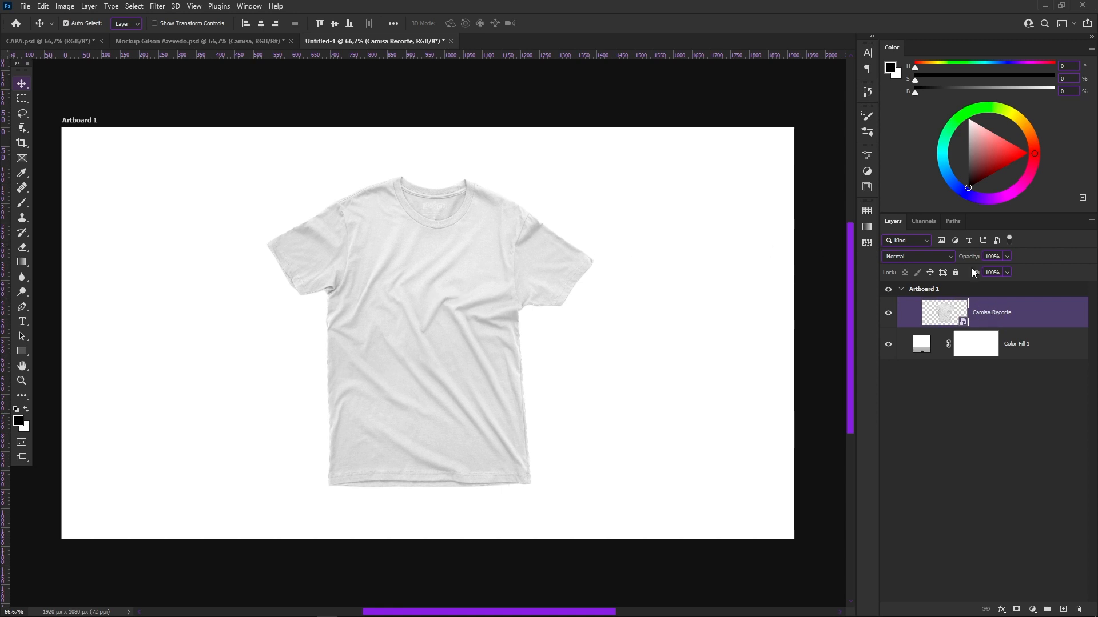
pyautogui.rightClick(1031, 316)
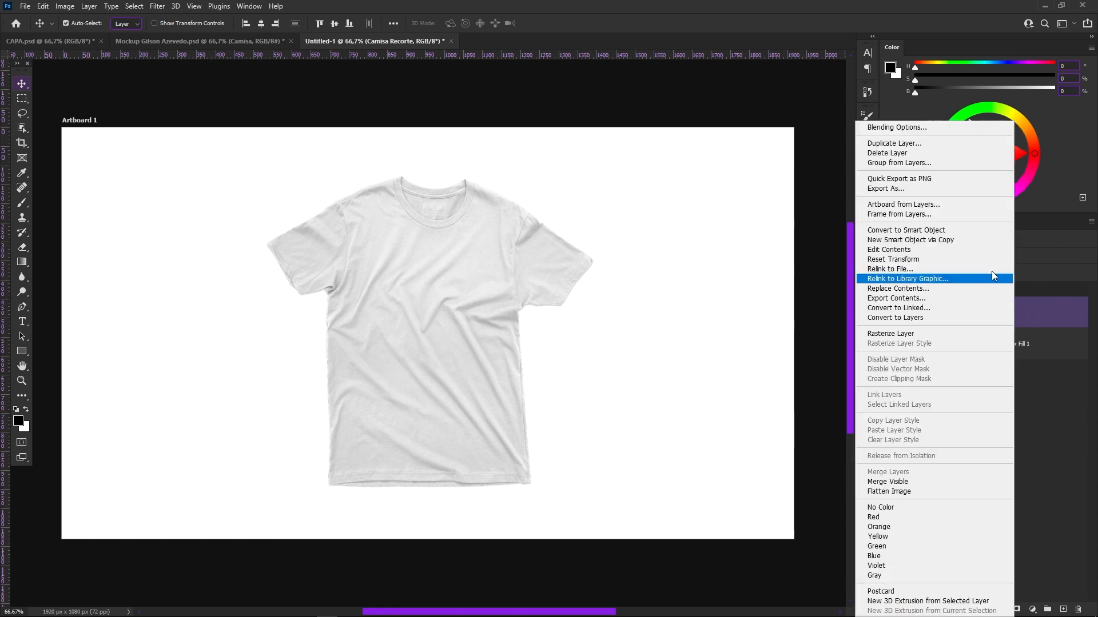
pyautogui.click(895, 144)
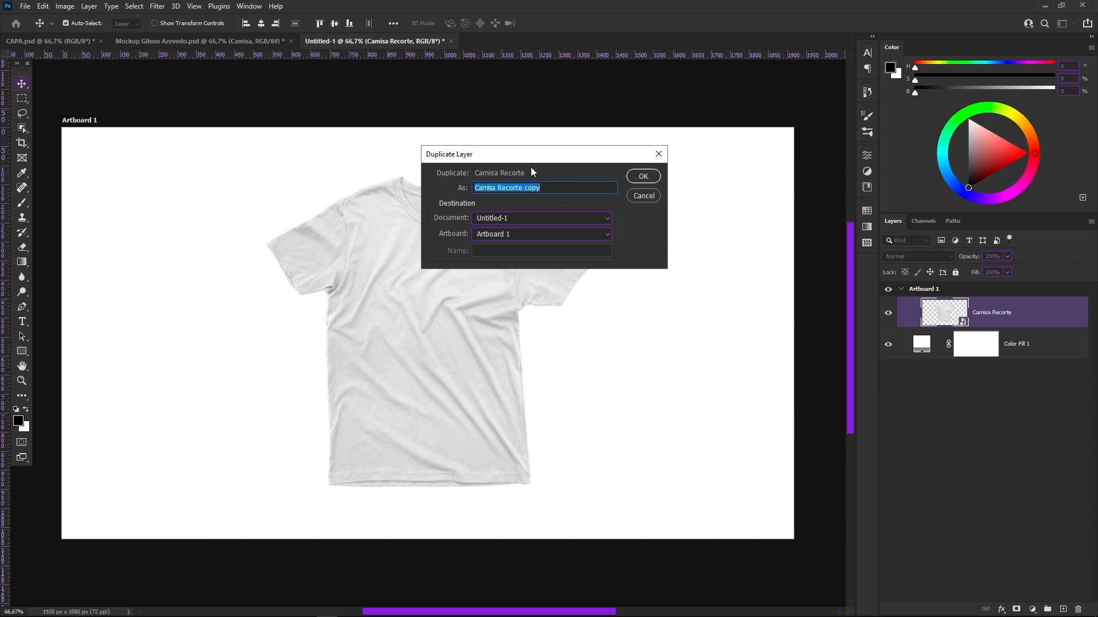
pyautogui.write('Docu')
pyautogui.write('menbt')
pyautogui.write('to 1')
pyautogui.click(510, 219)
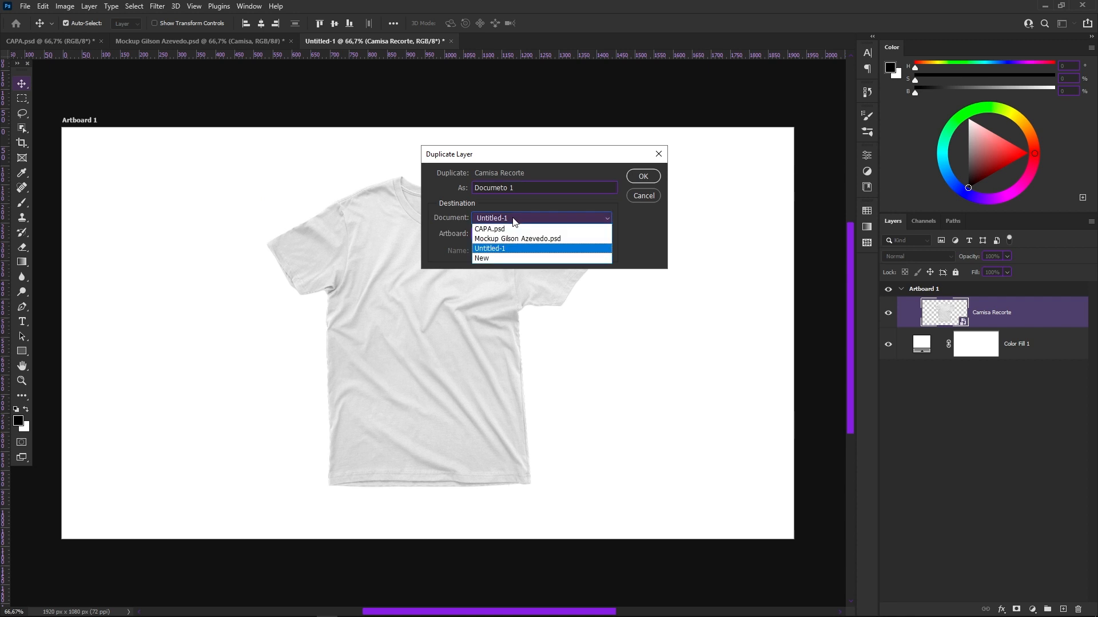
pyautogui.click(489, 259)
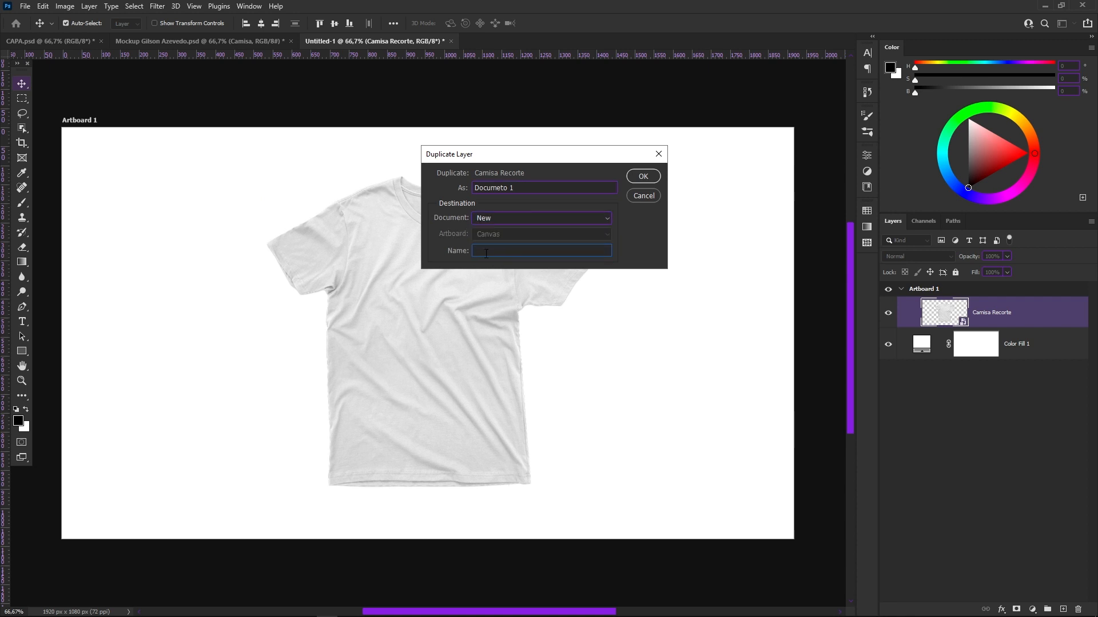
pyautogui.moveTo(524, 185); pyautogui.dragTo(477, 192)
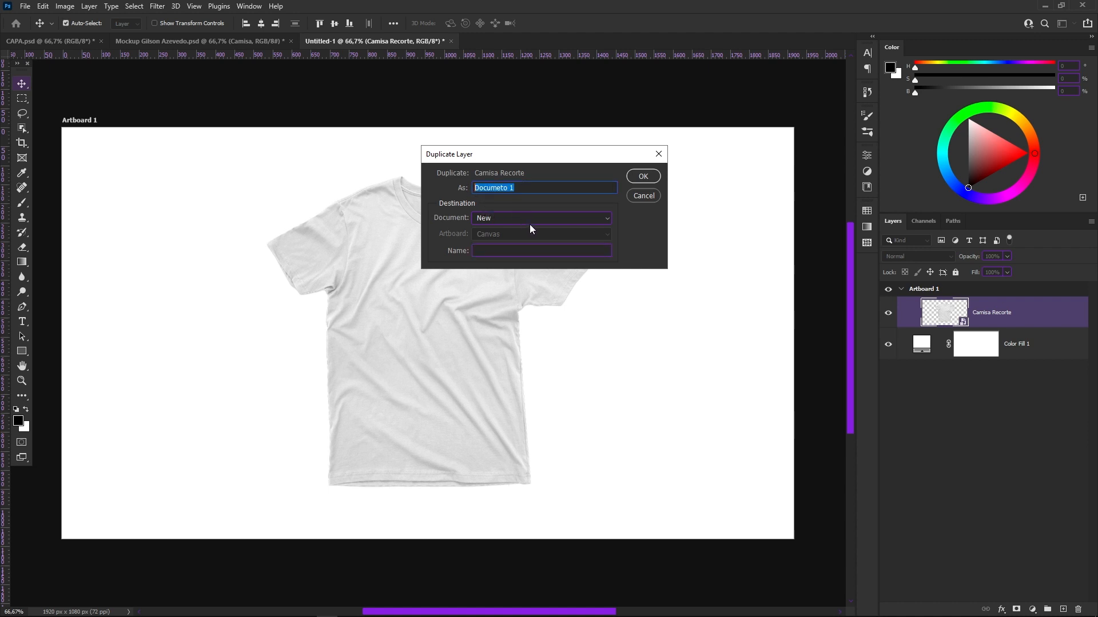
pyautogui.hotkey('ctrl', 'c')
pyautogui.click(547, 248)
pyautogui.hotkey('ctrl', 'v')
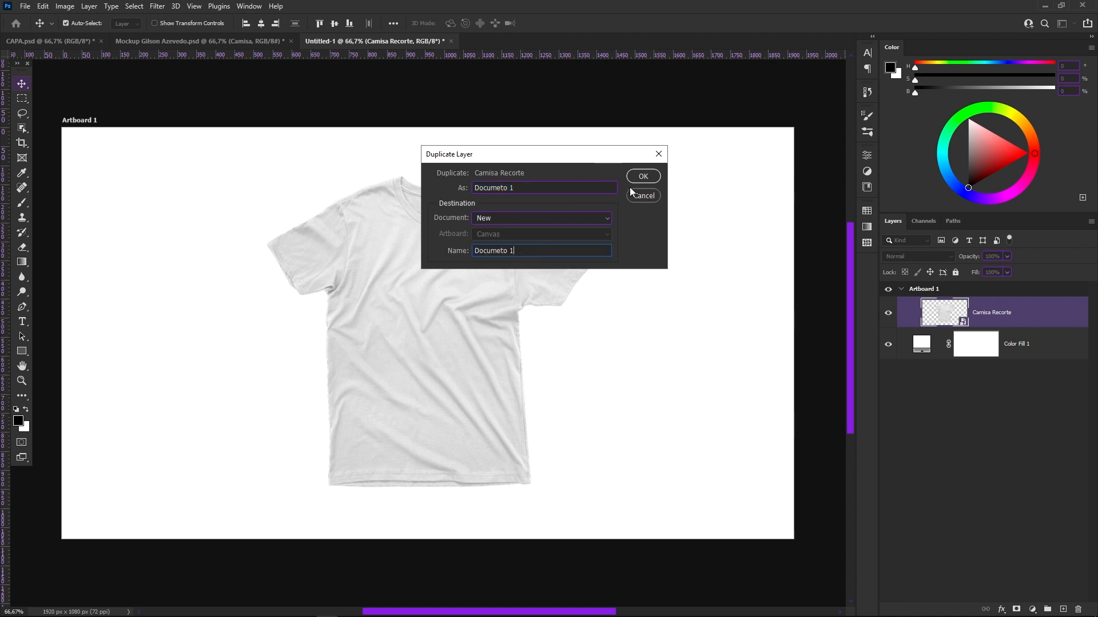
pyautogui.click(643, 177)
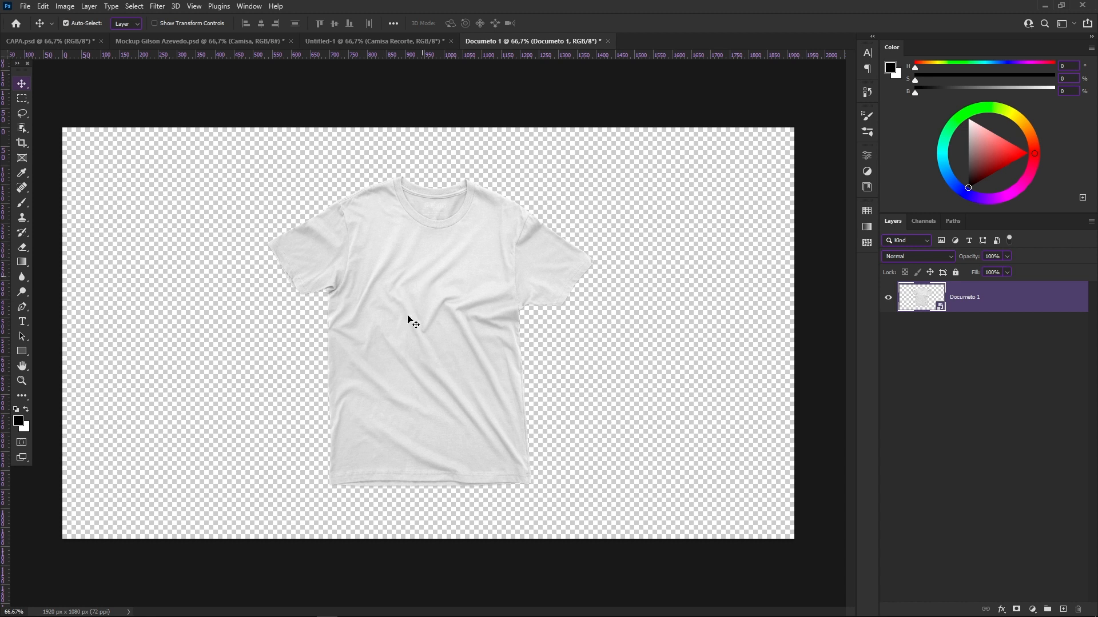
# Start a Gaussian Blur on the Documeto 1 shirt layer with a radius of 2 pixels
pyautogui.click(156, 7)
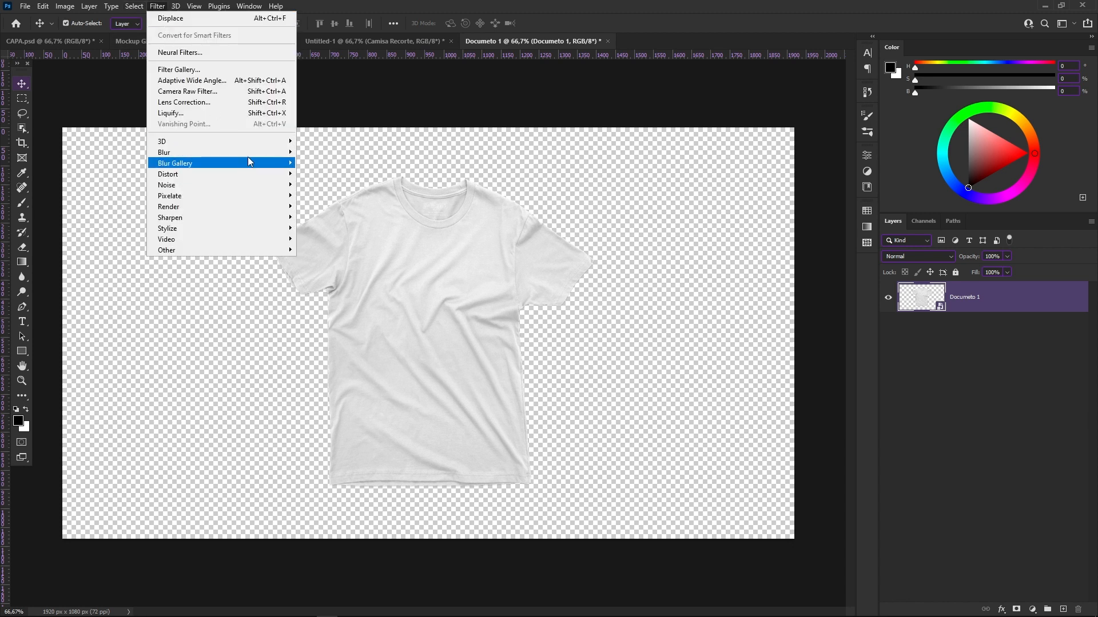
pyautogui.moveTo(252, 156)
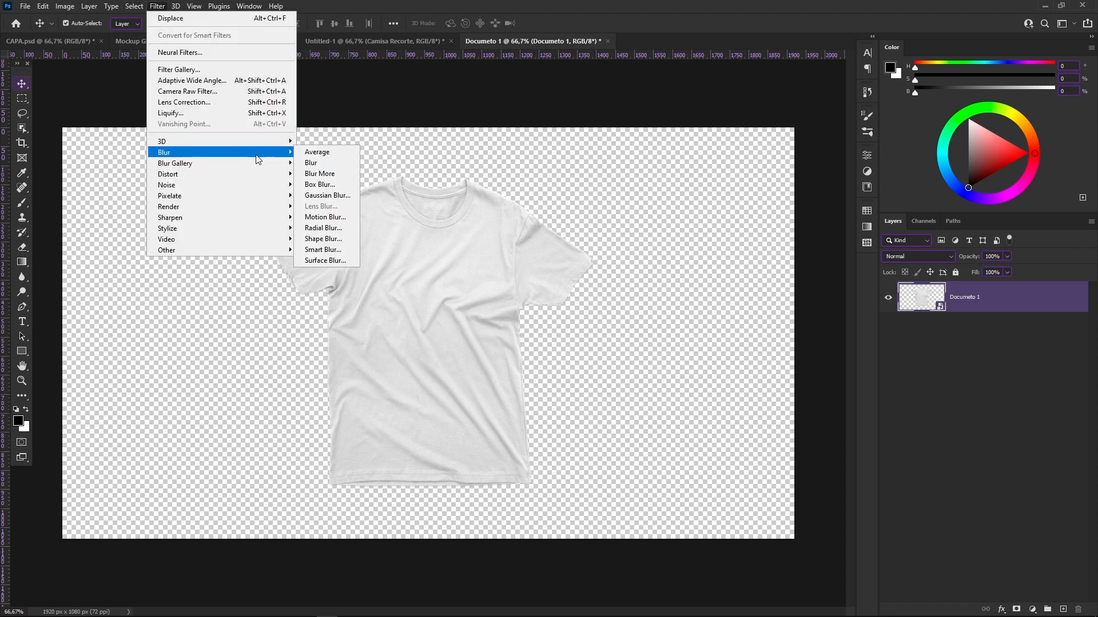
pyautogui.click(327, 195)
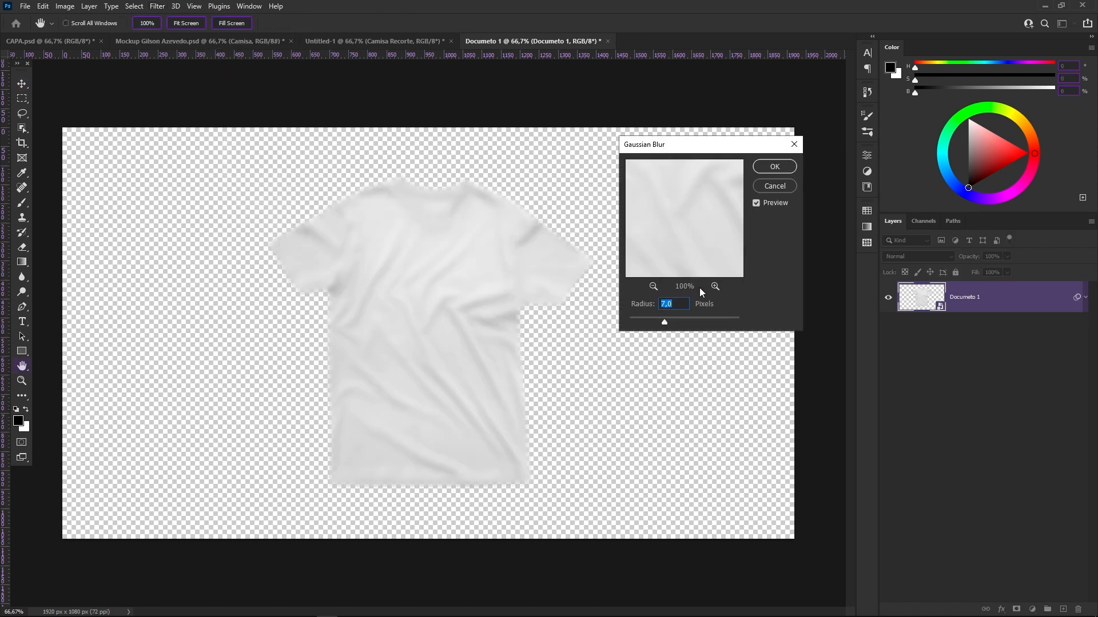
pyautogui.write('2')
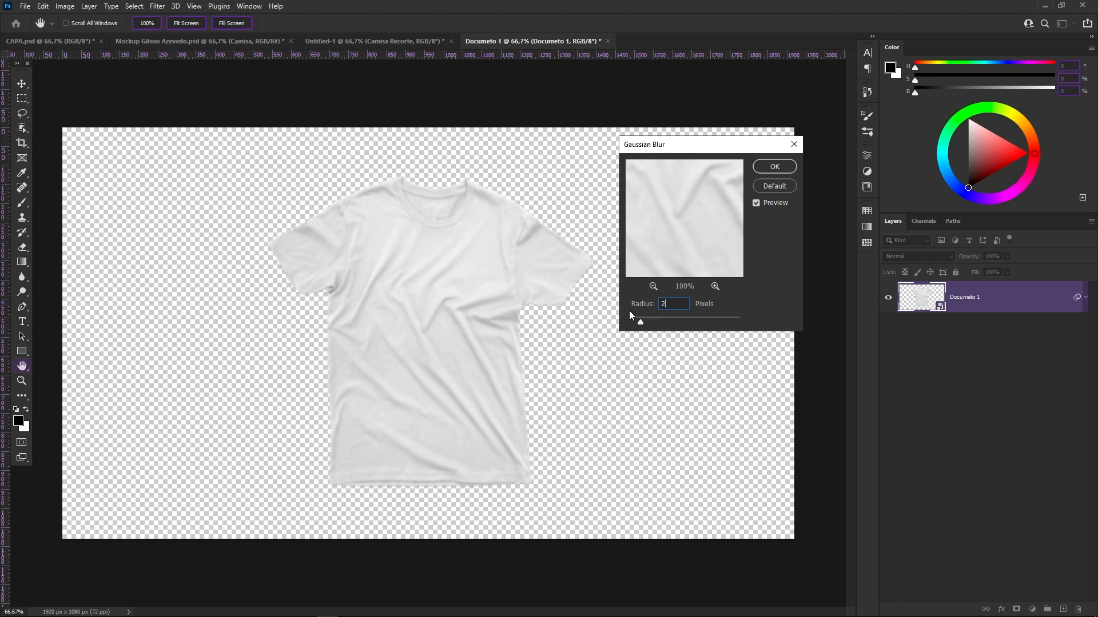
# Compare the shirt's fabric texture and folds up close with the blur preview off and on
pyautogui.hotkey('ctrl', '+')
pyautogui.hotkey('ctrl', '+')
pyautogui.moveTo(444, 246); pyautogui.dragTo(398, 312)
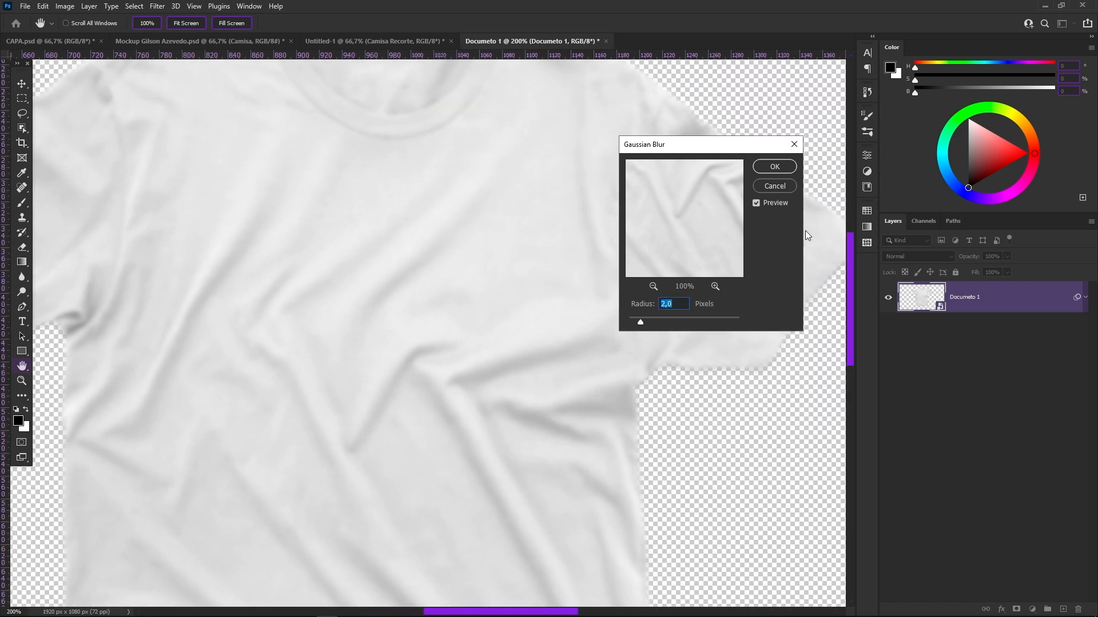
pyautogui.click(756, 203)
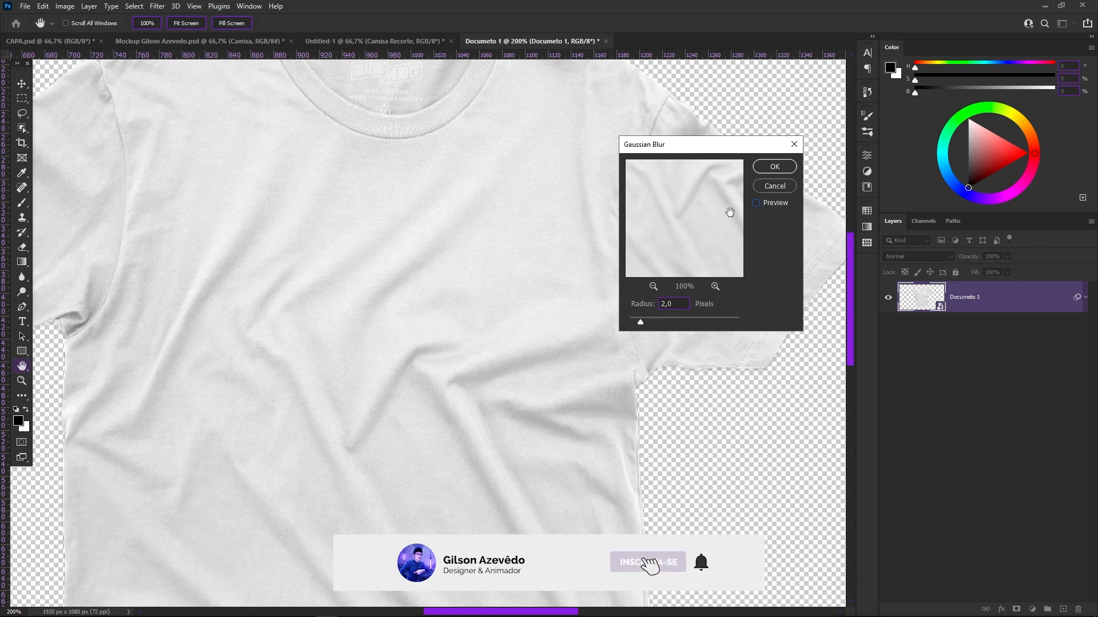
pyautogui.click(756, 203)
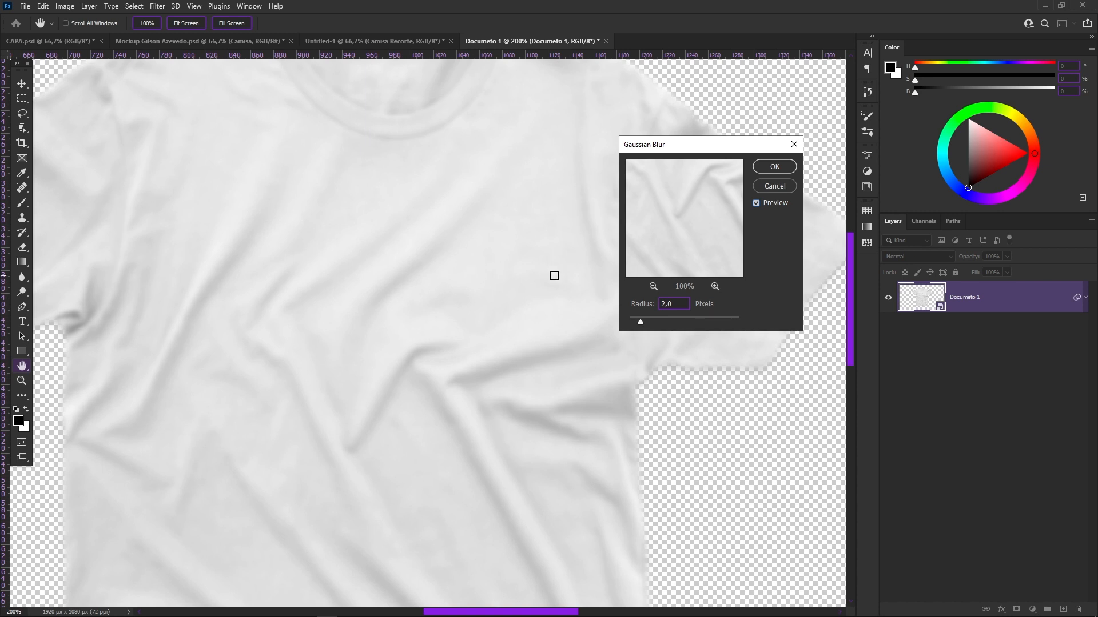
pyautogui.click(757, 204)
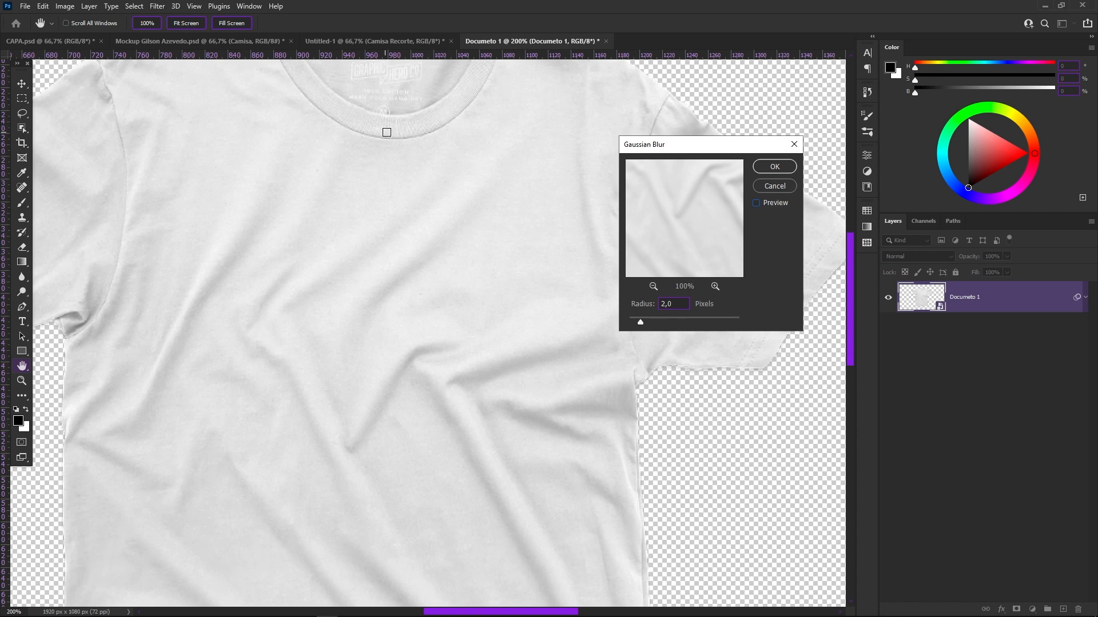
pyautogui.click(756, 203)
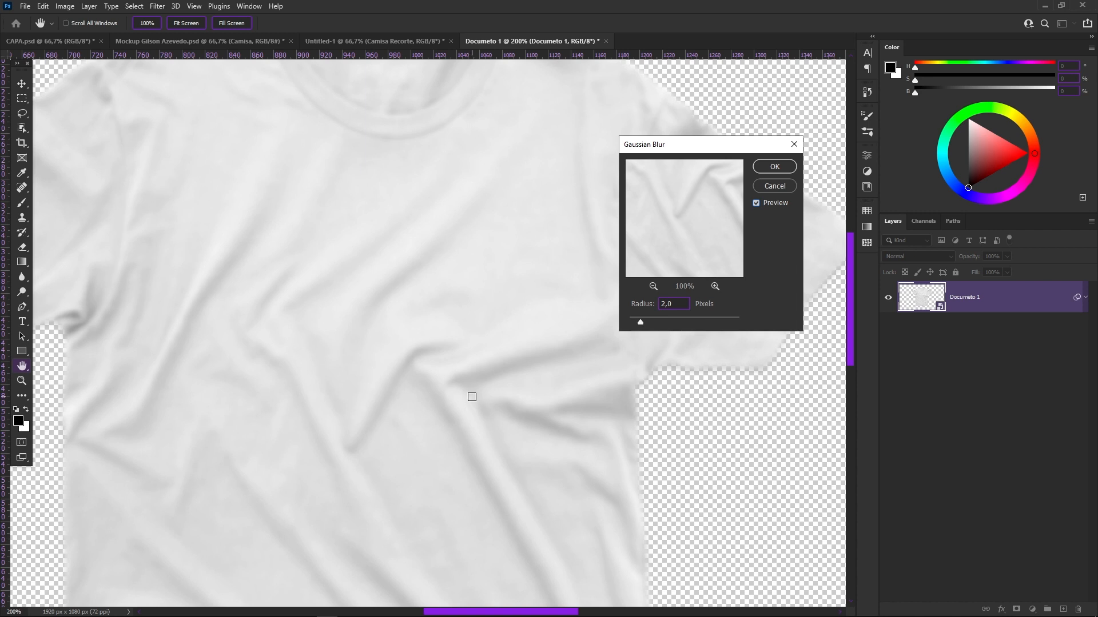
# Set the Gaussian Blur radius to 5 pixels and inspect the softened folds across the shirt
pyautogui.moveTo(640, 323); pyautogui.dragTo(662, 326)
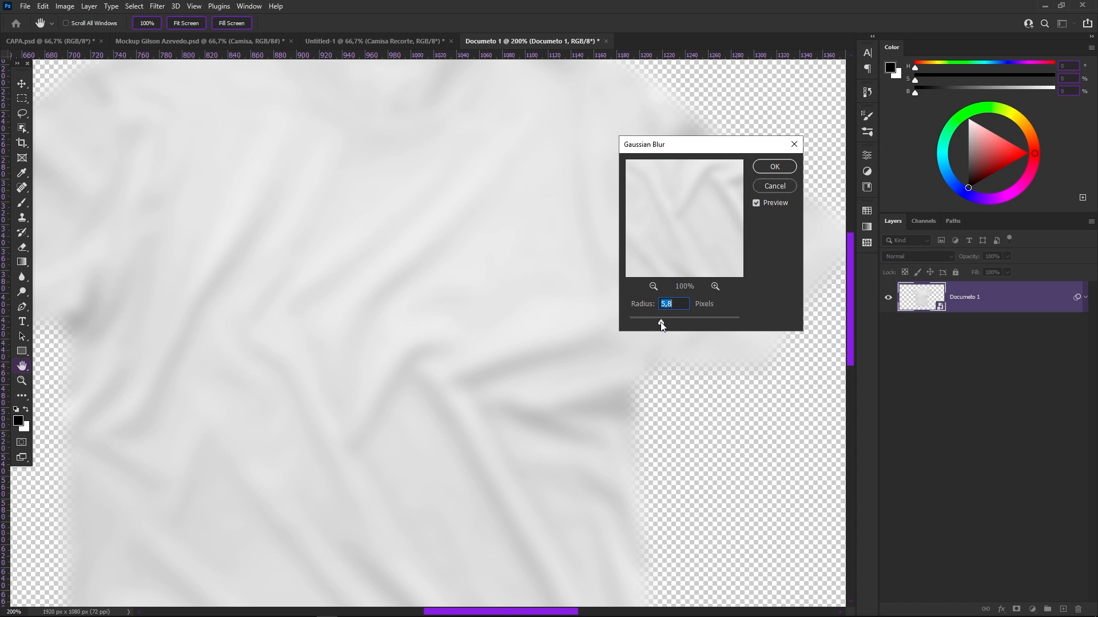
pyautogui.write('5')
pyautogui.press('space')
pyautogui.moveTo(427, 422); pyautogui.dragTo(410, 161)
pyautogui.moveTo(389, 238); pyautogui.dragTo(369, 358)
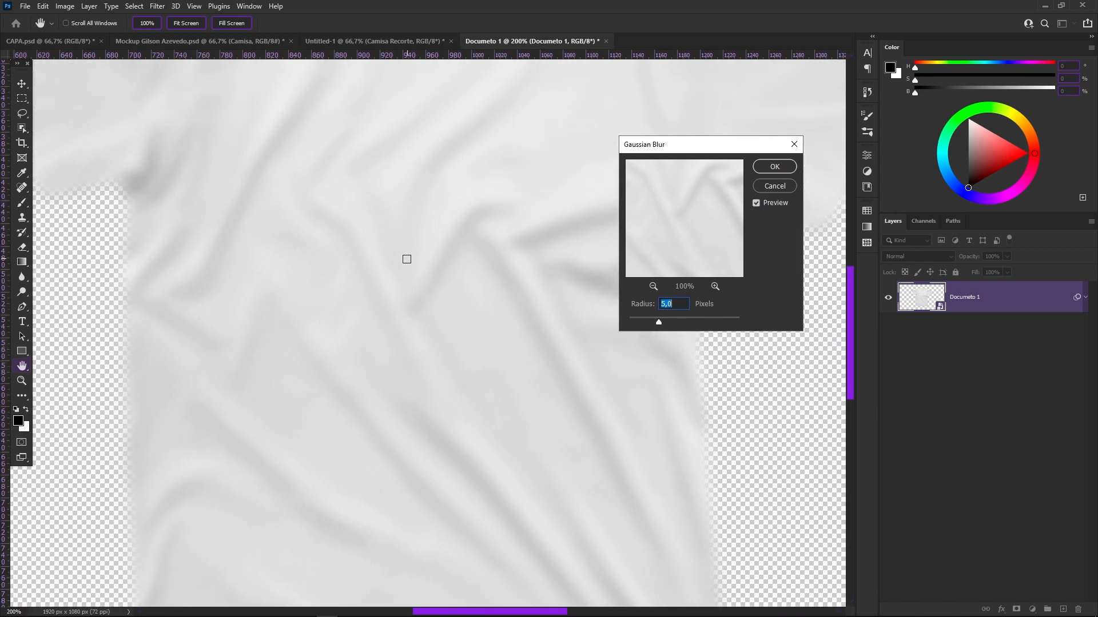
pyautogui.press('space')
pyautogui.moveTo(485, 164); pyautogui.dragTo(391, 264)
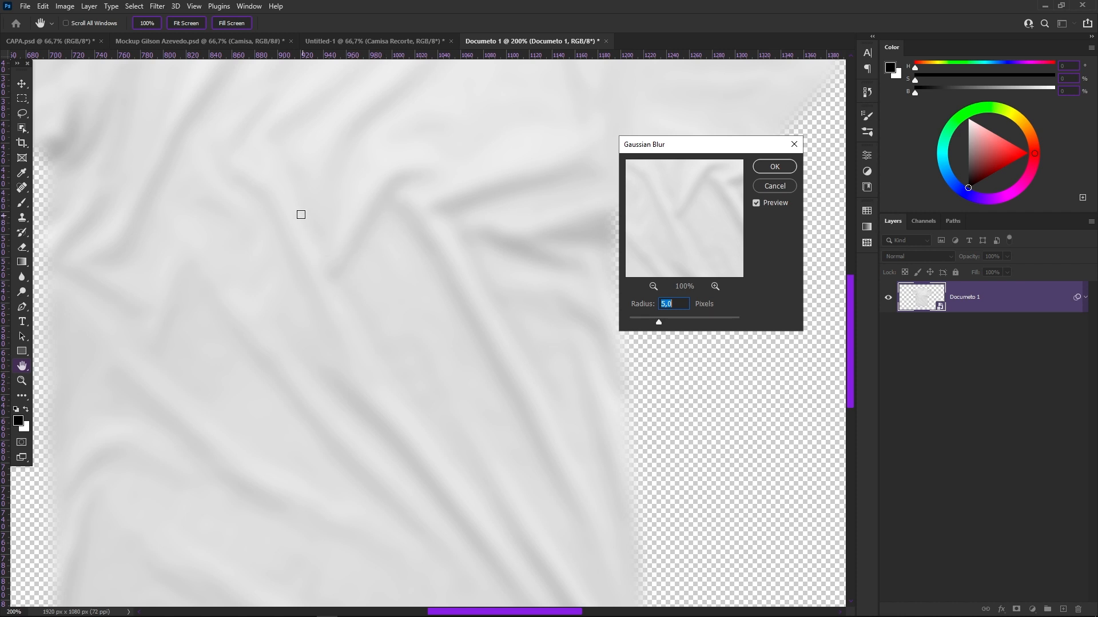
# Try a blur radius of 31.8 pixels, then restore 5 pixels and apply the Gaussian Blur
pyautogui.click(683, 321)
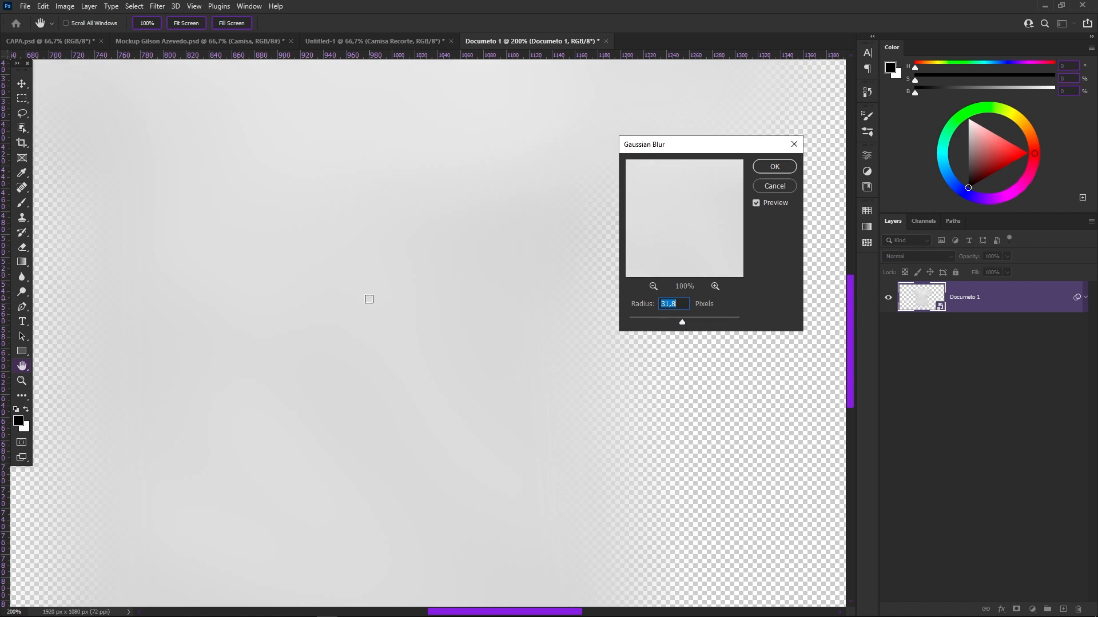
pyautogui.write('5')
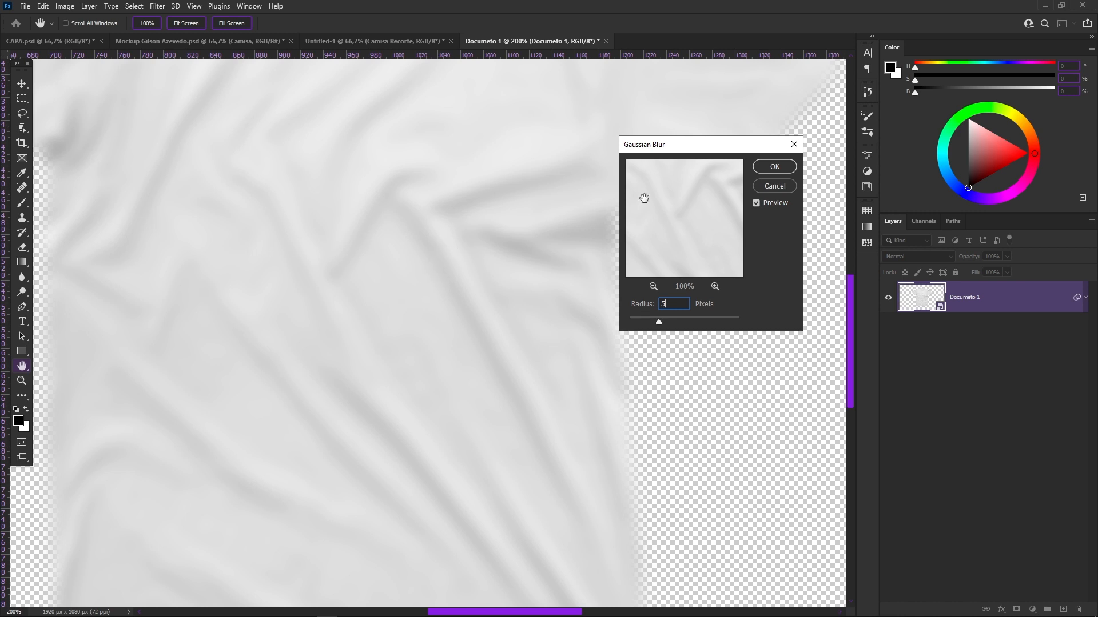
pyautogui.click(775, 167)
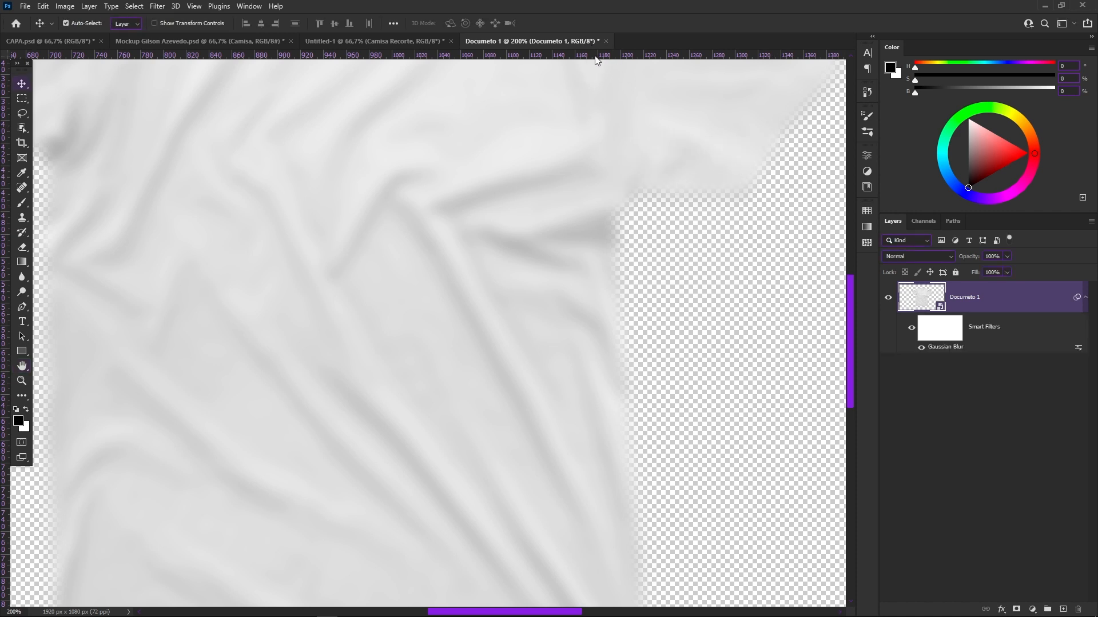
# Close Documeto 1 with its changes saved on the computer, choosing the Área de Trabalho folder as the destination
pyautogui.click(605, 41)
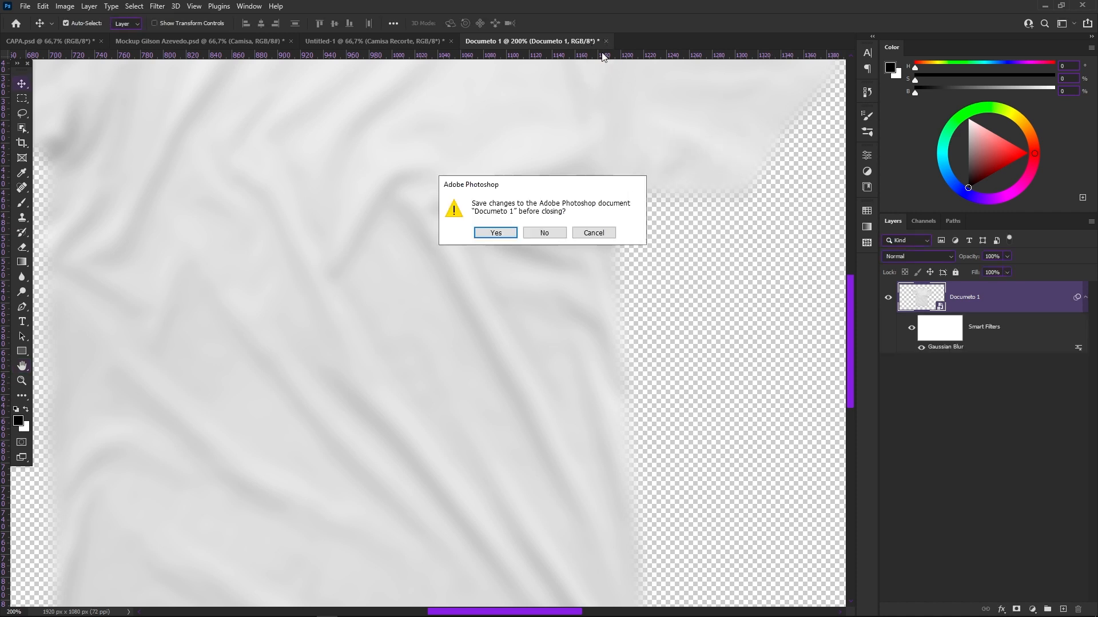
pyautogui.click(495, 234)
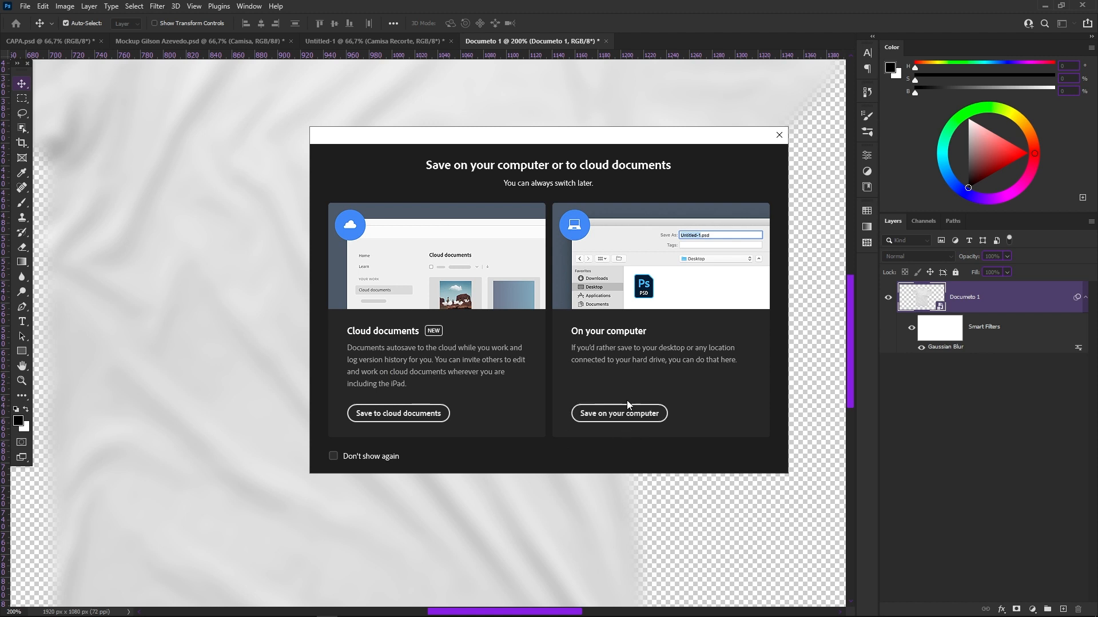
pyautogui.click(604, 413)
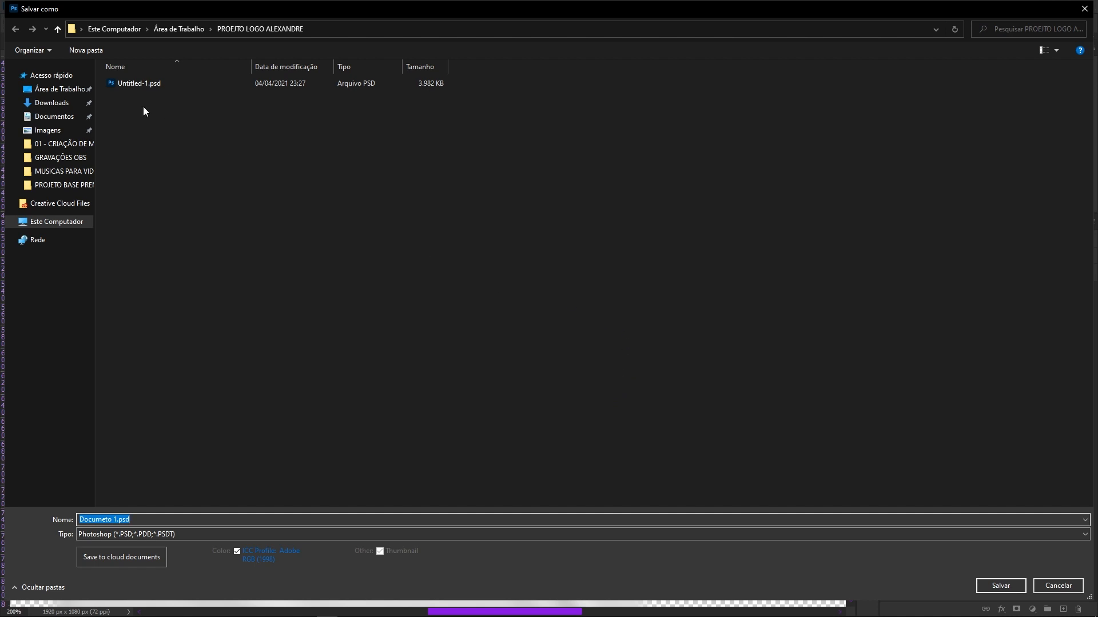
pyautogui.click(60, 89)
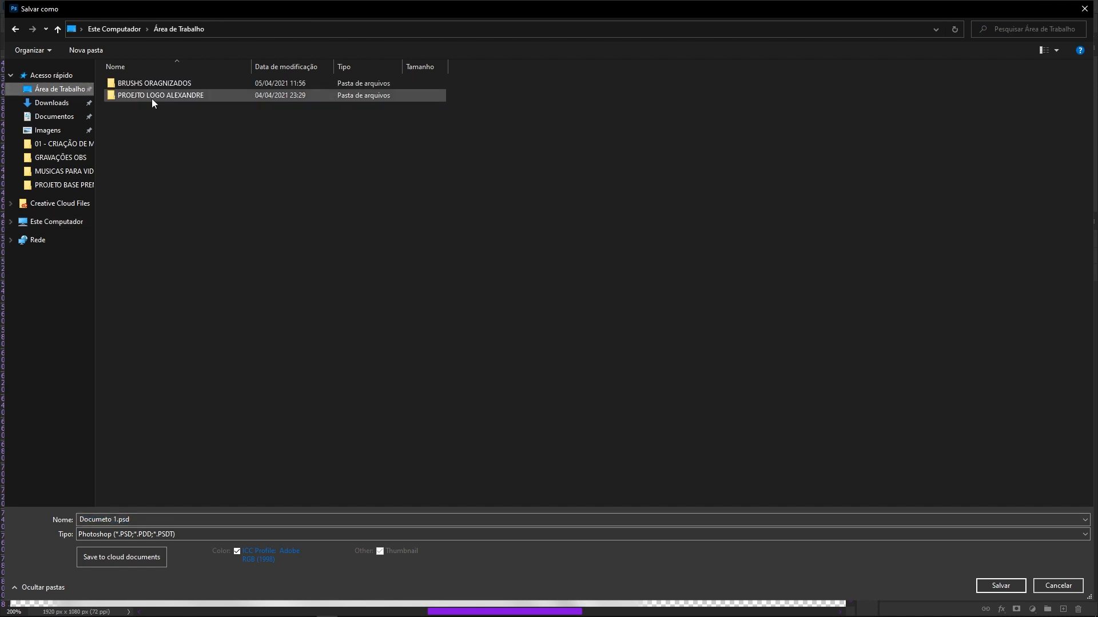
pyautogui.click(10, 75)
pyautogui.click(109, 519)
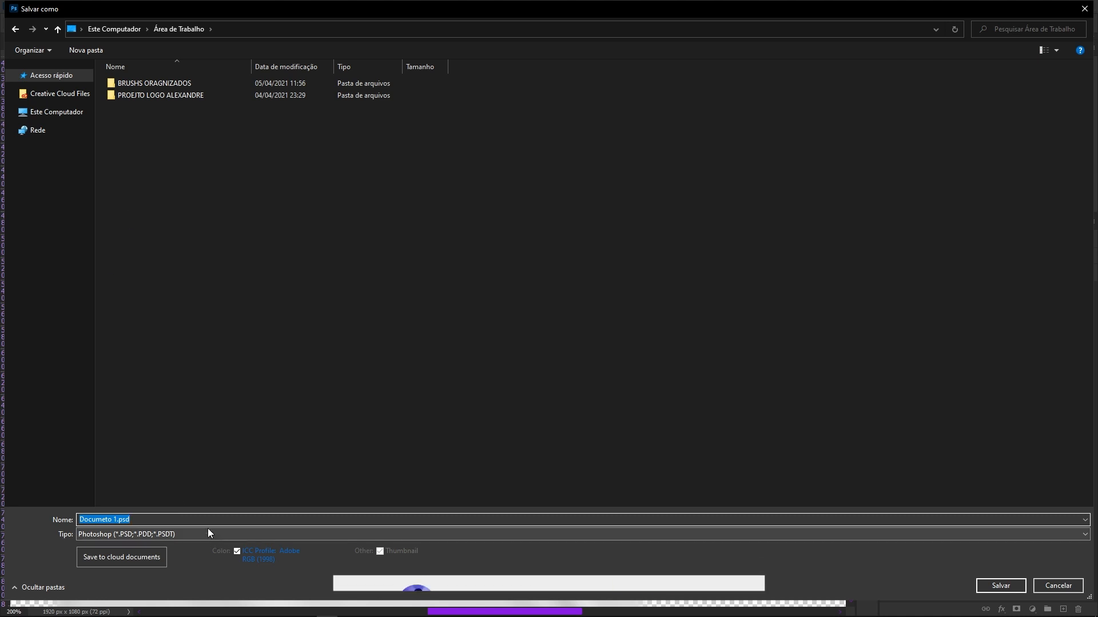
# Keep the Photoshop file type (*.PSD;*.PDD;*.PSDT) for Documeto 1.psd and save the file
pyautogui.click(176, 535)
pyautogui.click(163, 540)
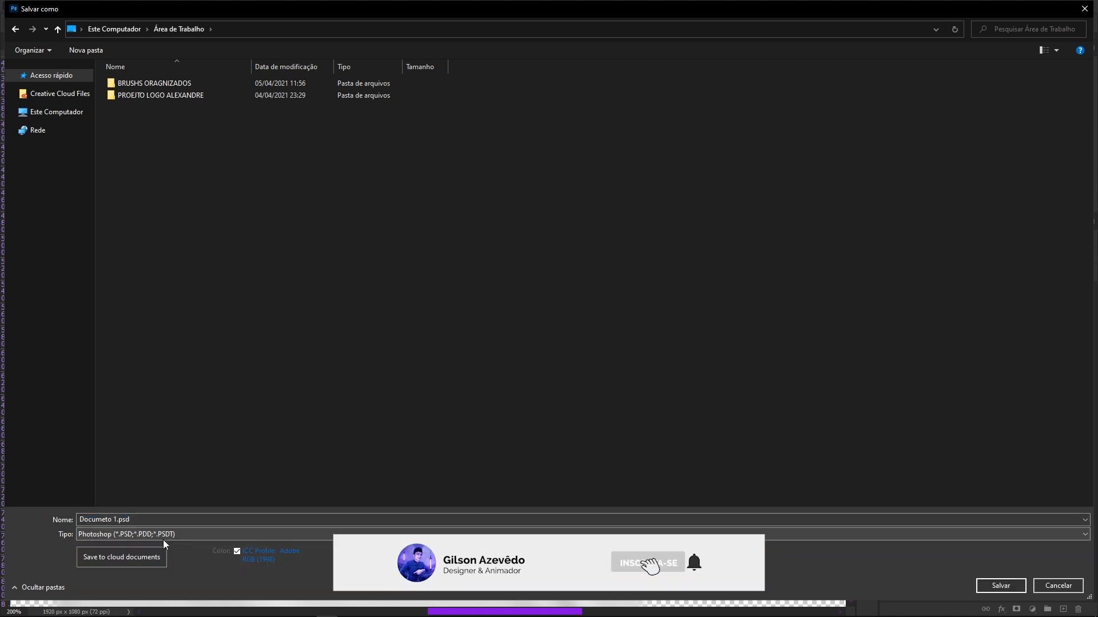
pyautogui.click(140, 537)
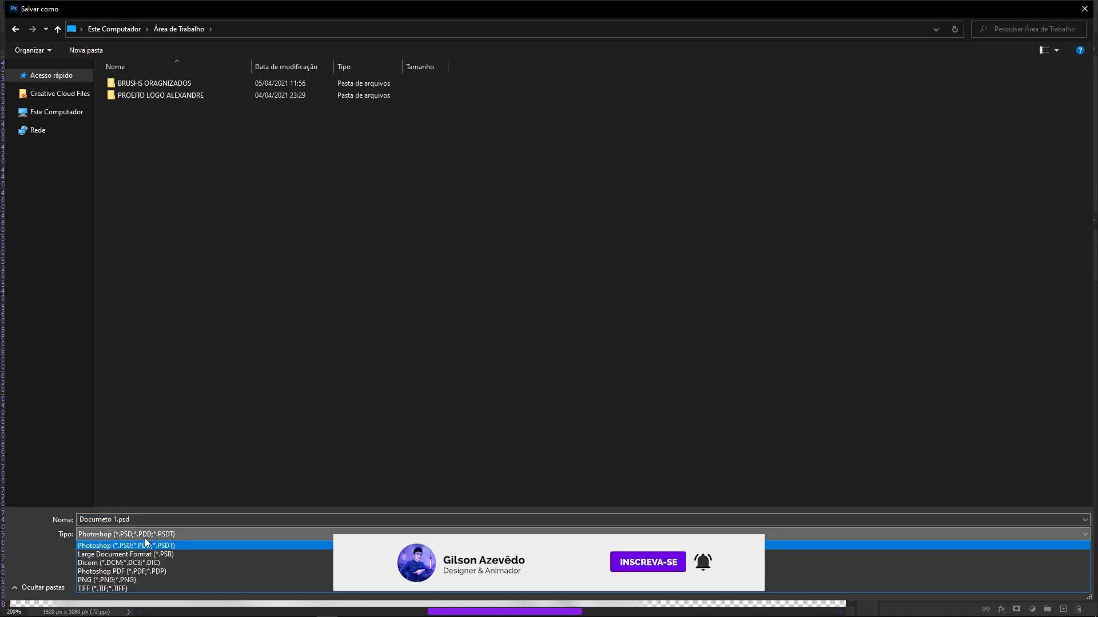
pyautogui.click(149, 544)
pyautogui.click(151, 534)
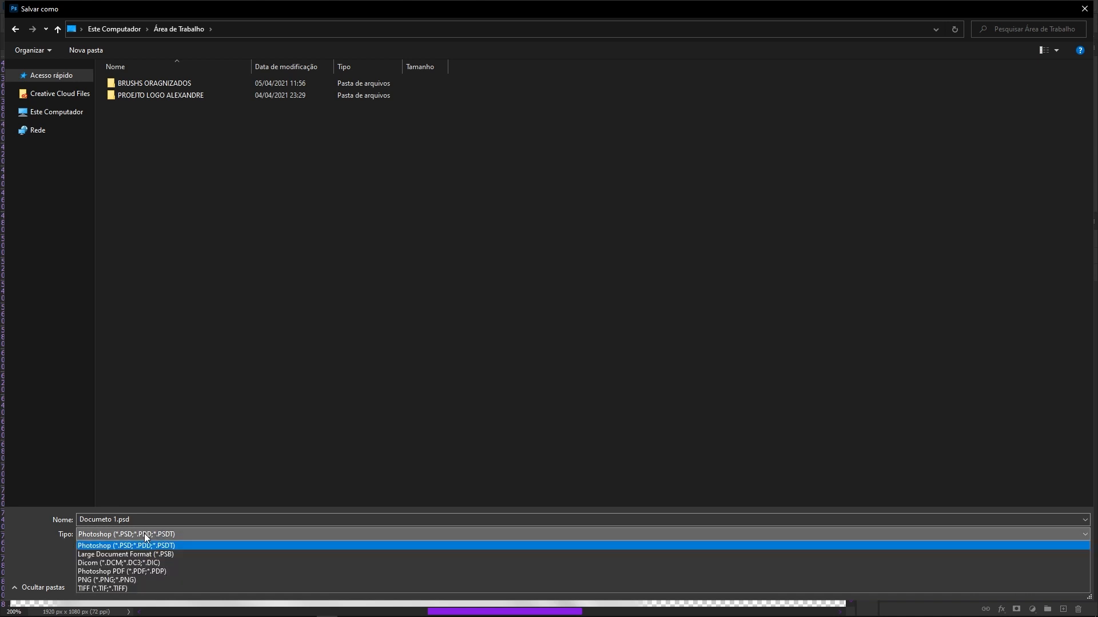
pyautogui.click(142, 544)
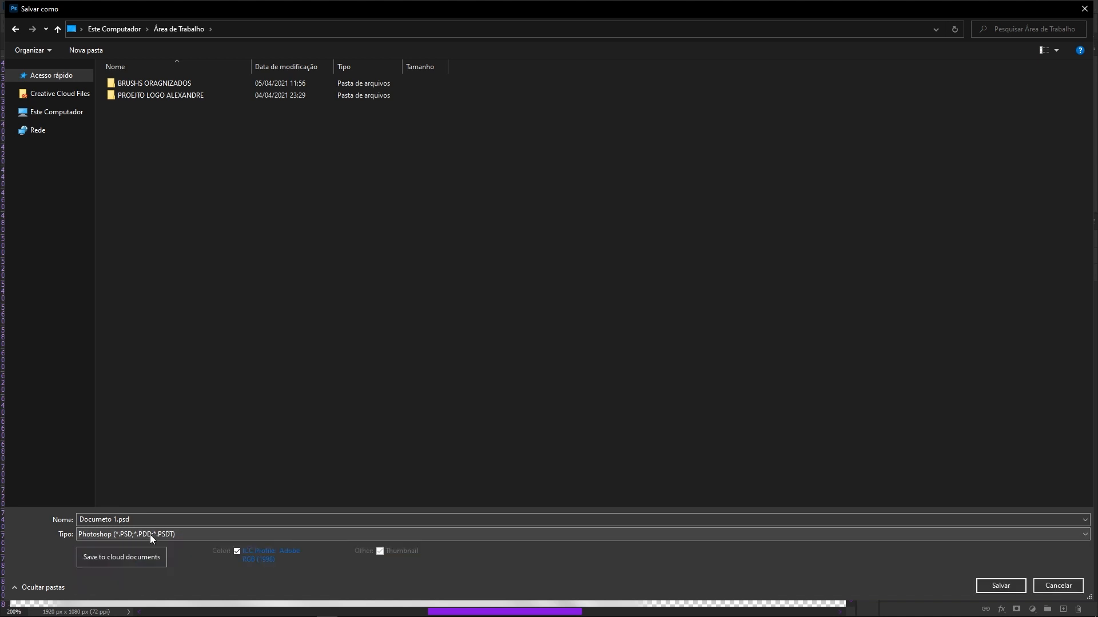
pyautogui.click(990, 585)
pyautogui.hotkey('ctrl', 'w')
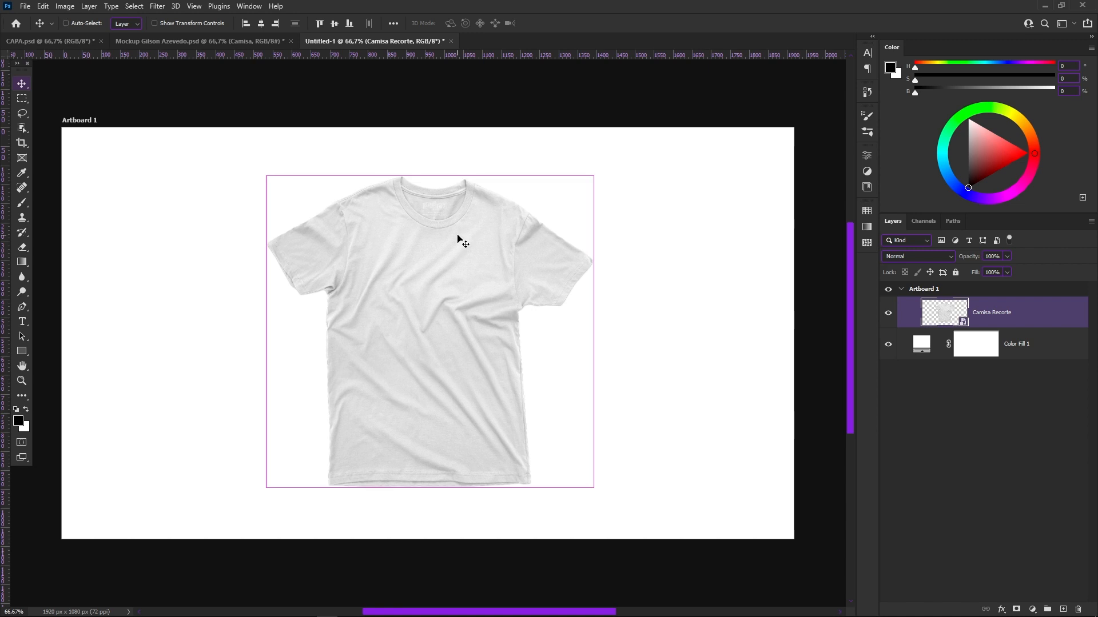
# Duplicate the Camisa Recorte layer as "Documento 2" into a new document also named Documento 2
pyautogui.scroll(4, 458, 237)
pyautogui.moveTo(318, 228); pyautogui.dragTo(469, 431)
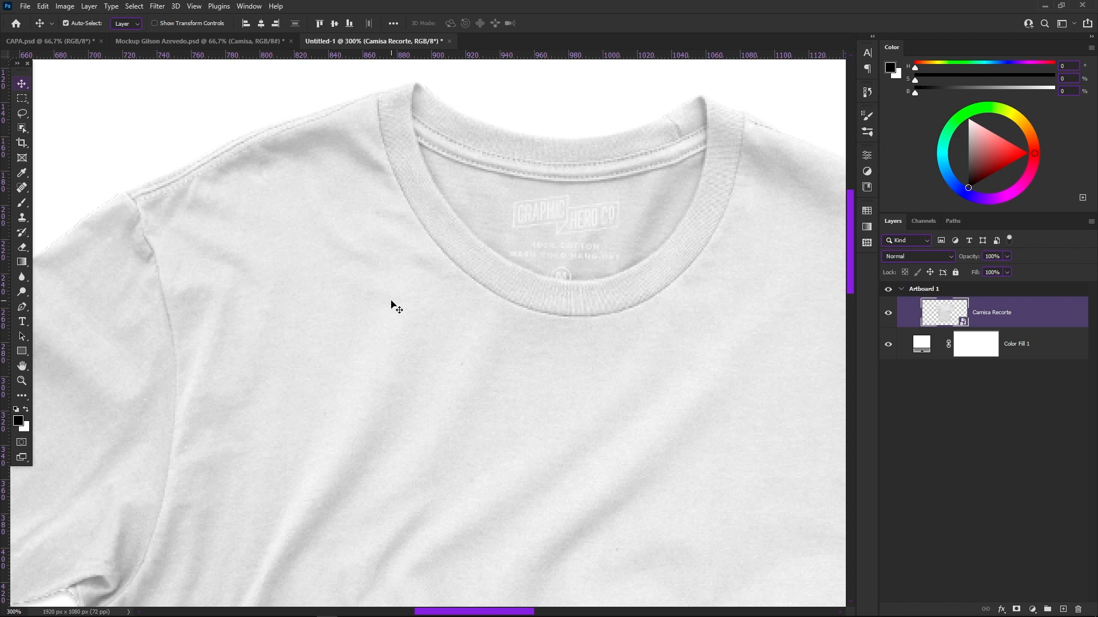
pyautogui.hotkey('ctrl', '0')
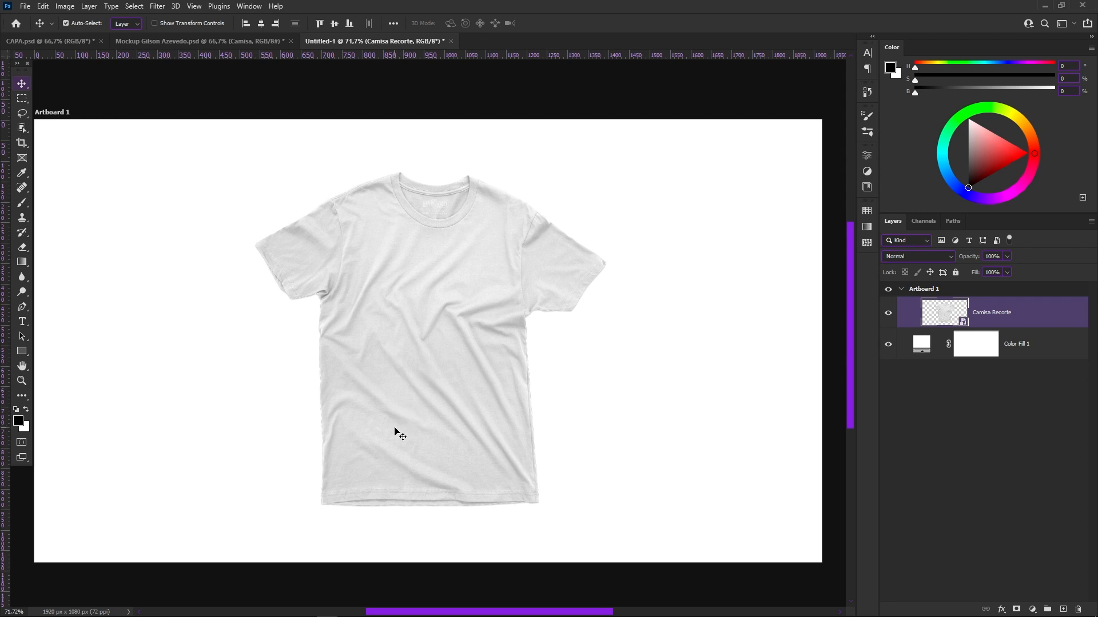
pyautogui.rightClick(986, 320)
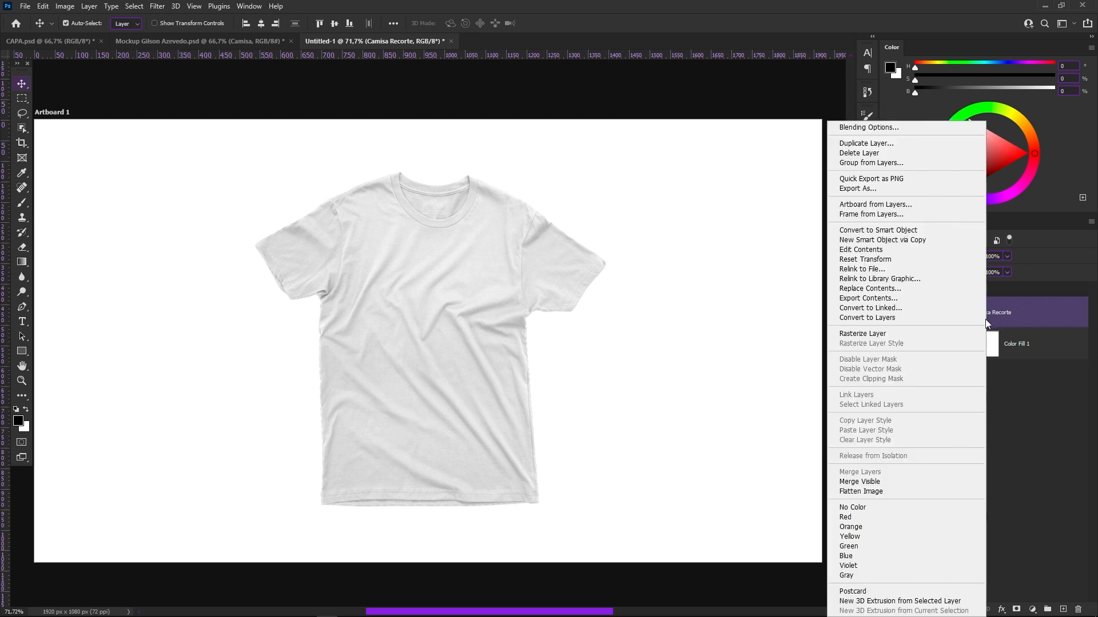
pyautogui.click(867, 147)
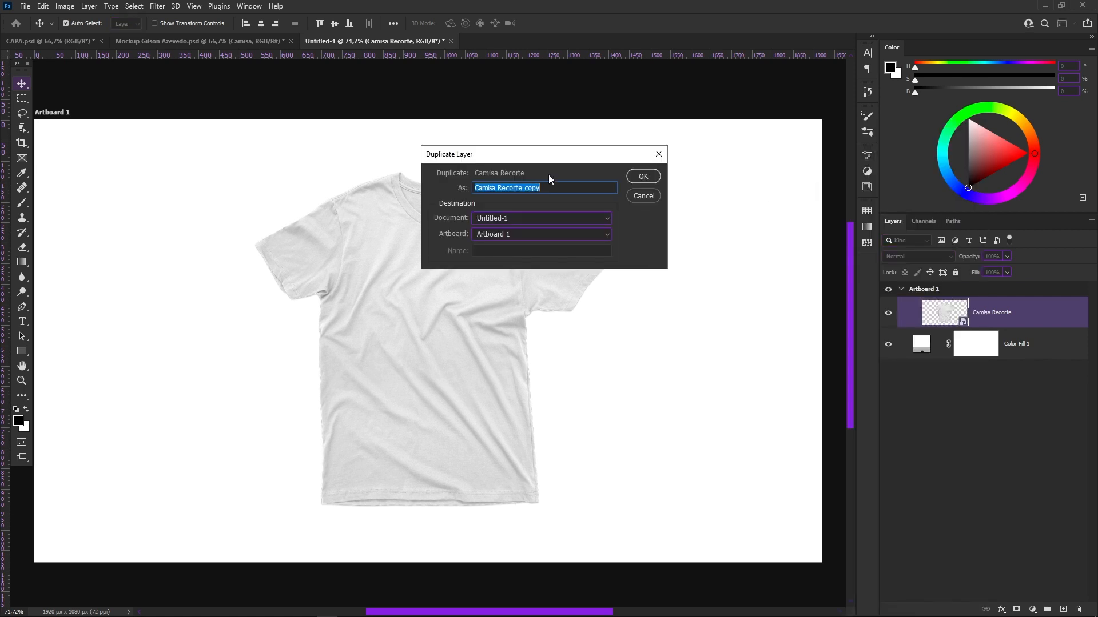
pyautogui.write('Documento 2')
pyautogui.hotkey('ctrl', 'a')
pyautogui.click(503, 218)
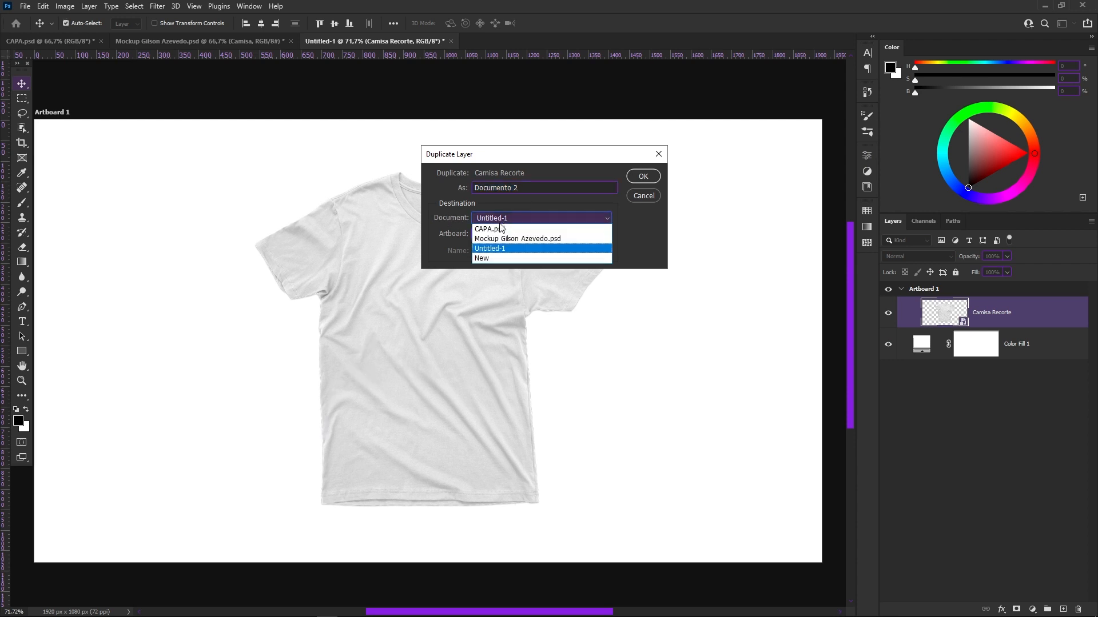
pyautogui.click(486, 258)
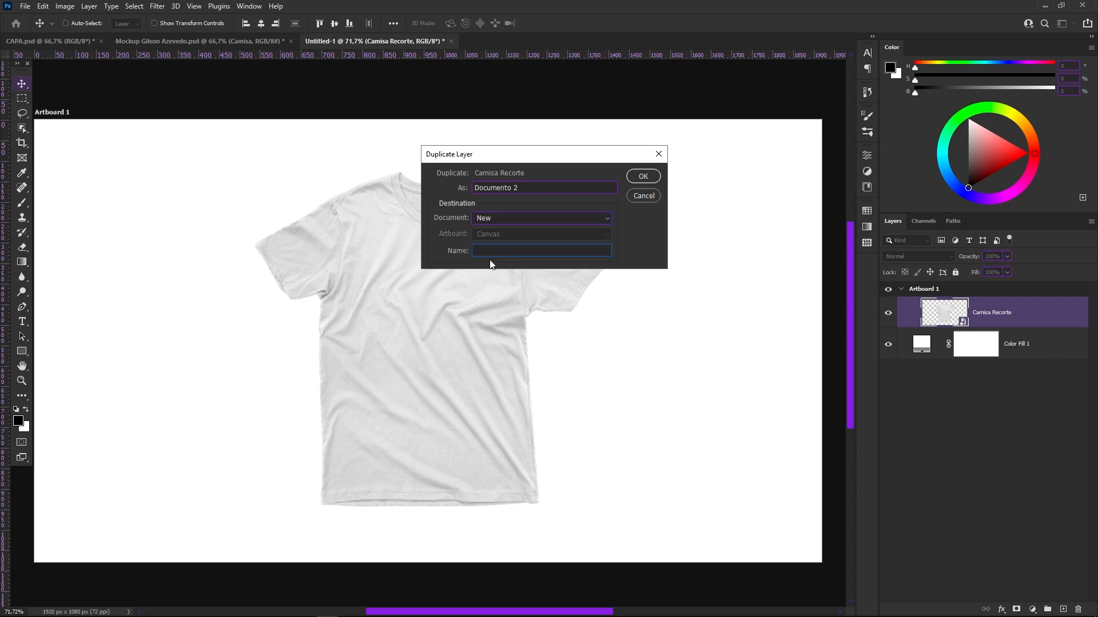
pyautogui.hotkey('ctrl', 'v')
pyautogui.click(644, 176)
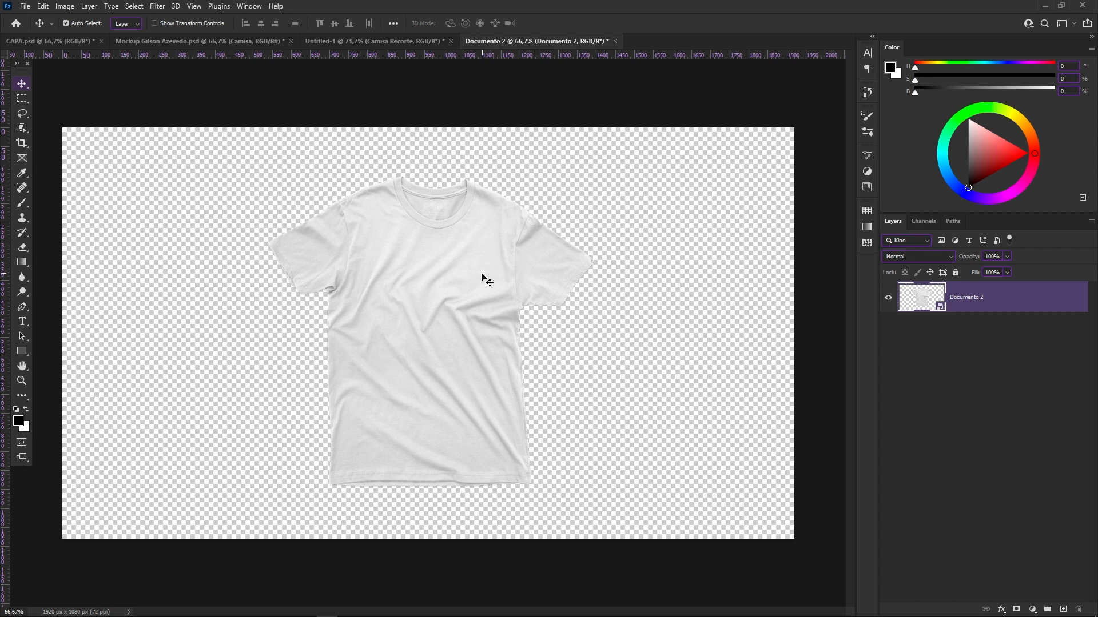
# Start a High Pass filter on the Documento 2 shirt layer, with the dialog clear of the shirt and the collar enlarged
pyautogui.click(157, 7)
pyautogui.moveTo(239, 253)
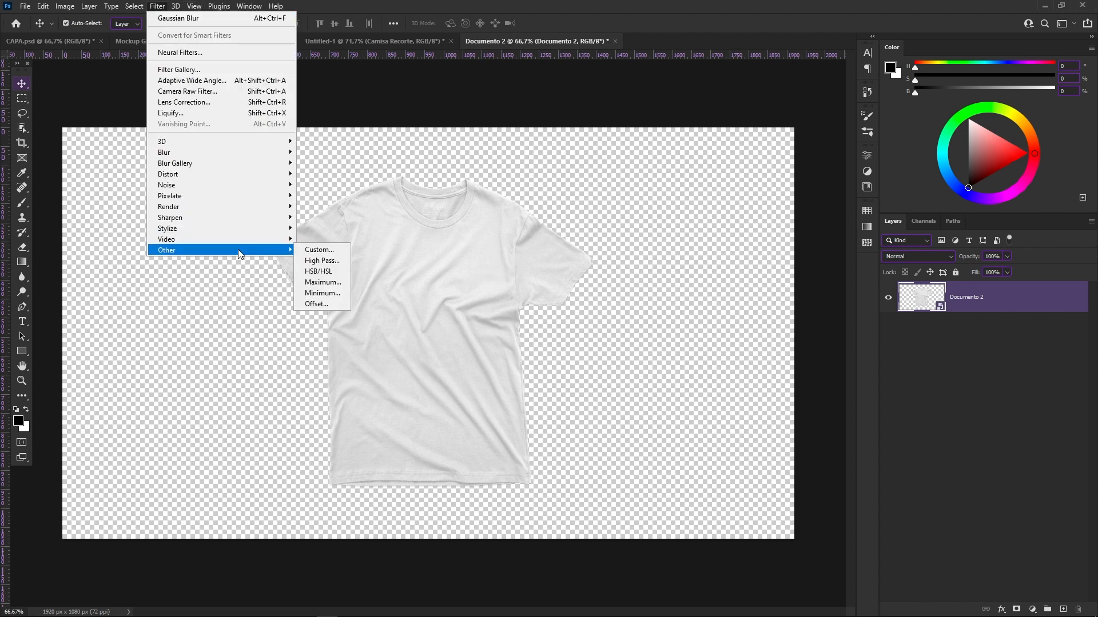
pyautogui.click(319, 262)
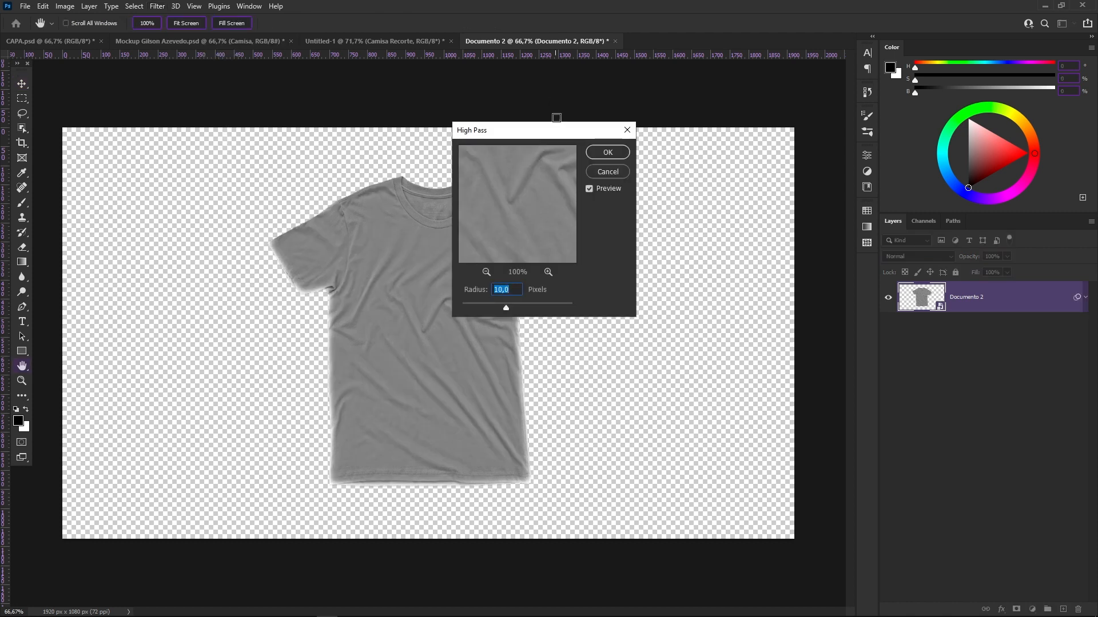
pyautogui.moveTo(574, 136); pyautogui.dragTo(712, 157)
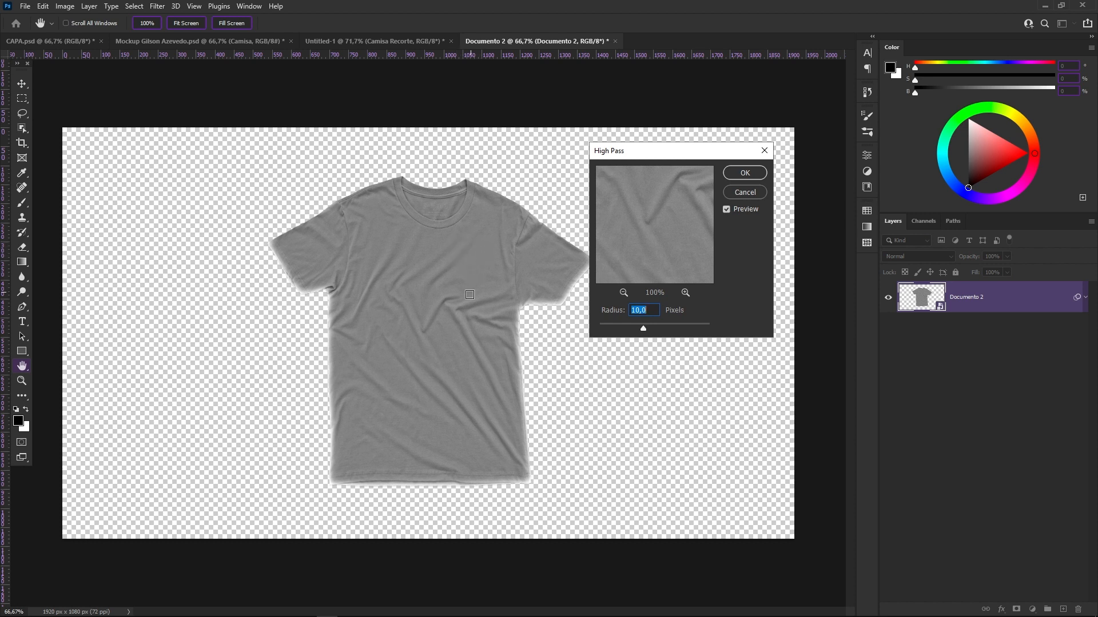
pyautogui.press('ctrl')
pyautogui.keyDown('ctrl'); pyautogui.click(466, 243); pyautogui.keyUp('ctrl')
pyautogui.keyDown('ctrl'); pyautogui.click(466, 242); pyautogui.keyUp('ctrl')
# Try High Pass radii of 33.2 and 7.8 pixels on the shirt, then reduce the radius to 2.7 pixels
pyautogui.moveTo(642, 327)
pyautogui.mouseDown()
pyautogui.moveTo(619, 328)
pyautogui.moveTo(653, 331)
pyautogui.mouseUp()
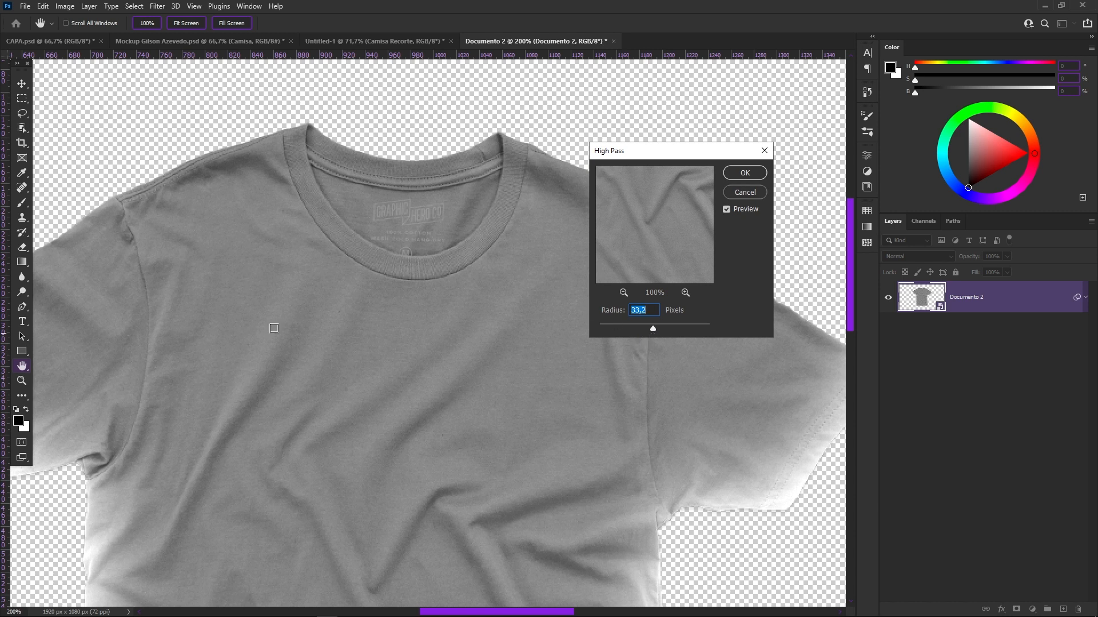
pyautogui.moveTo(652, 330); pyautogui.dragTo(637, 328)
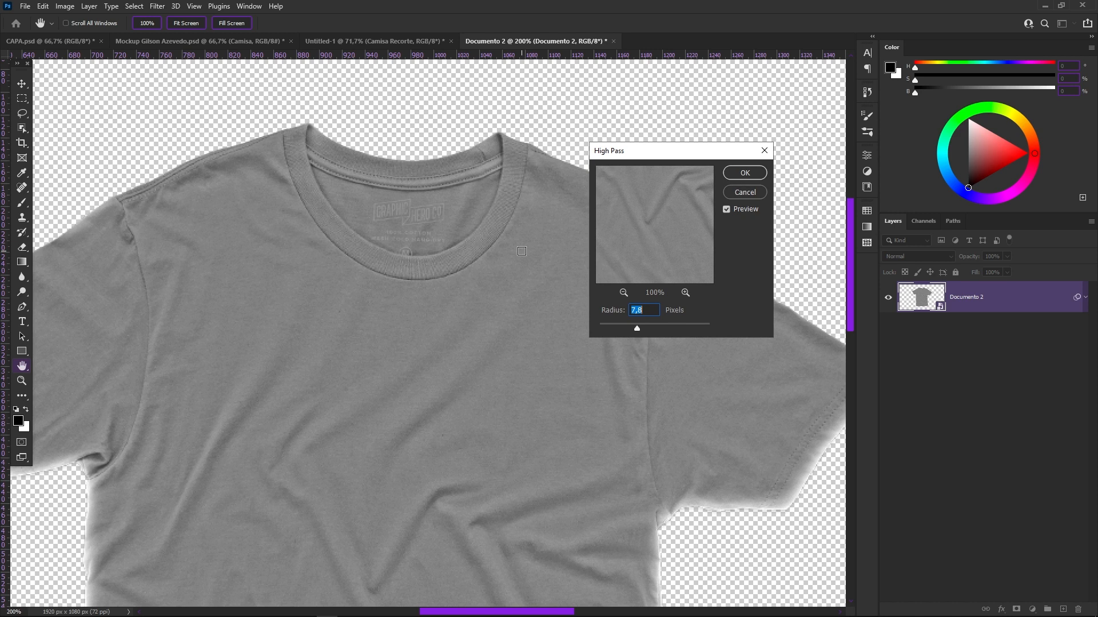
pyautogui.moveTo(637, 329); pyautogui.dragTo(615, 328)
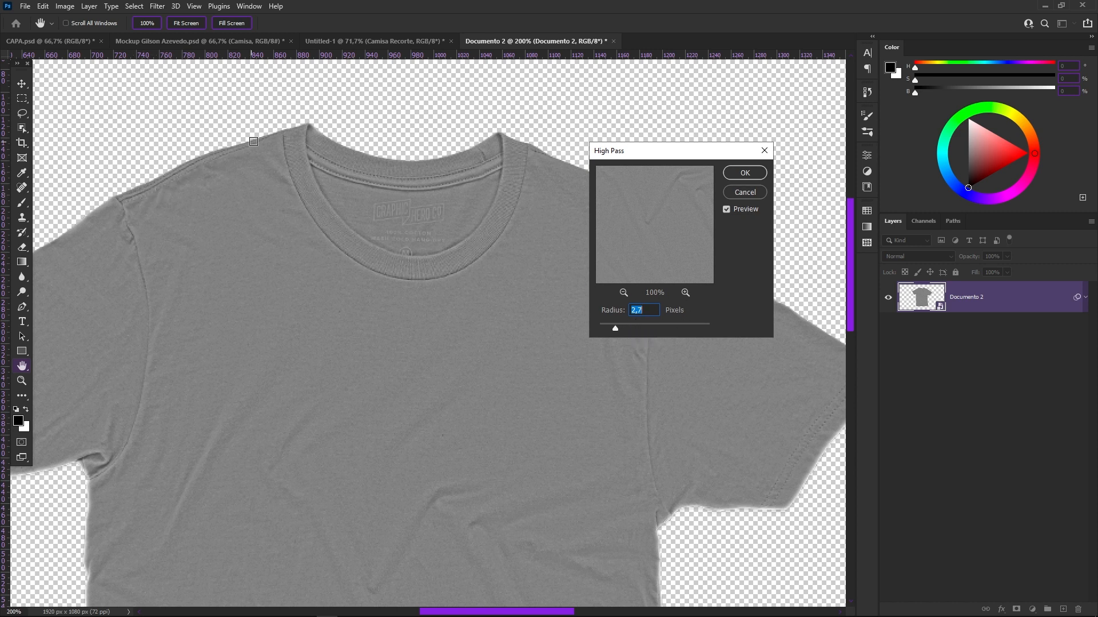
# Examine the shirt's fabric grain, seams, folds and collar up close in the High Pass preview at 2.7 pixels
pyautogui.moveTo(400, 473); pyautogui.dragTo(515, 299)
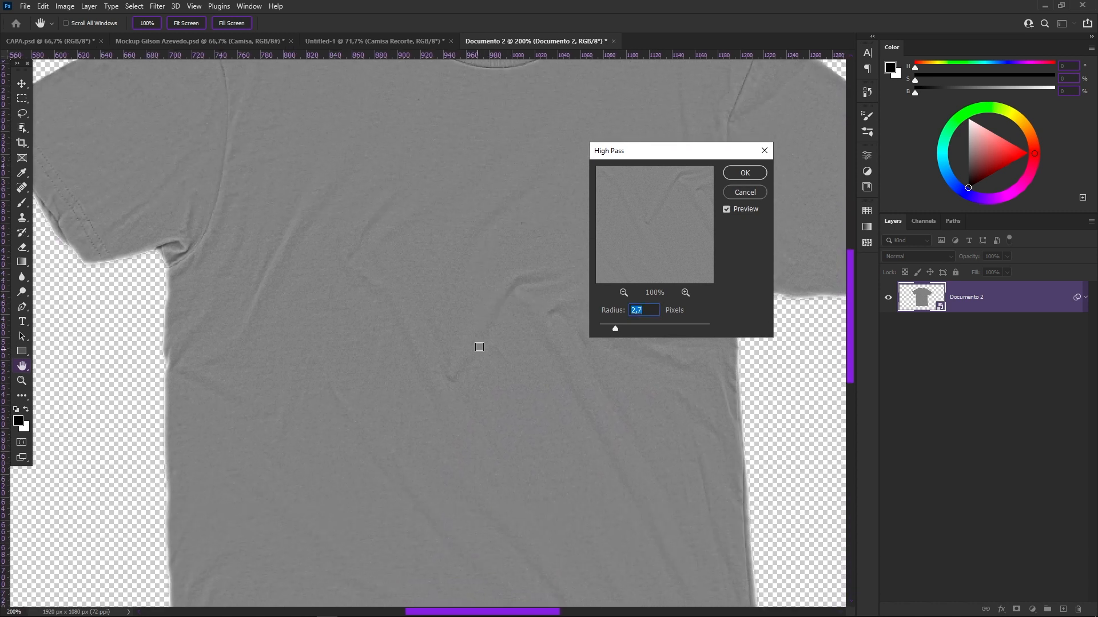
pyautogui.moveTo(345, 232); pyautogui.dragTo(423, 391)
pyautogui.hotkey('ctrl', '+')
pyautogui.hotkey('ctrl', '+')
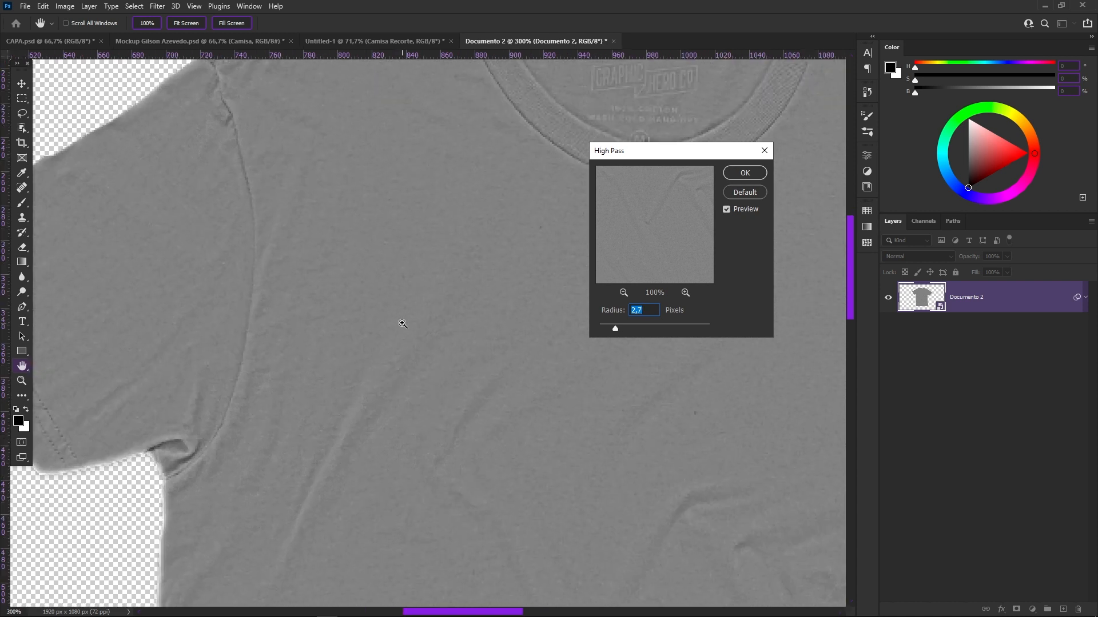
pyautogui.moveTo(287, 290); pyautogui.dragTo(376, 301)
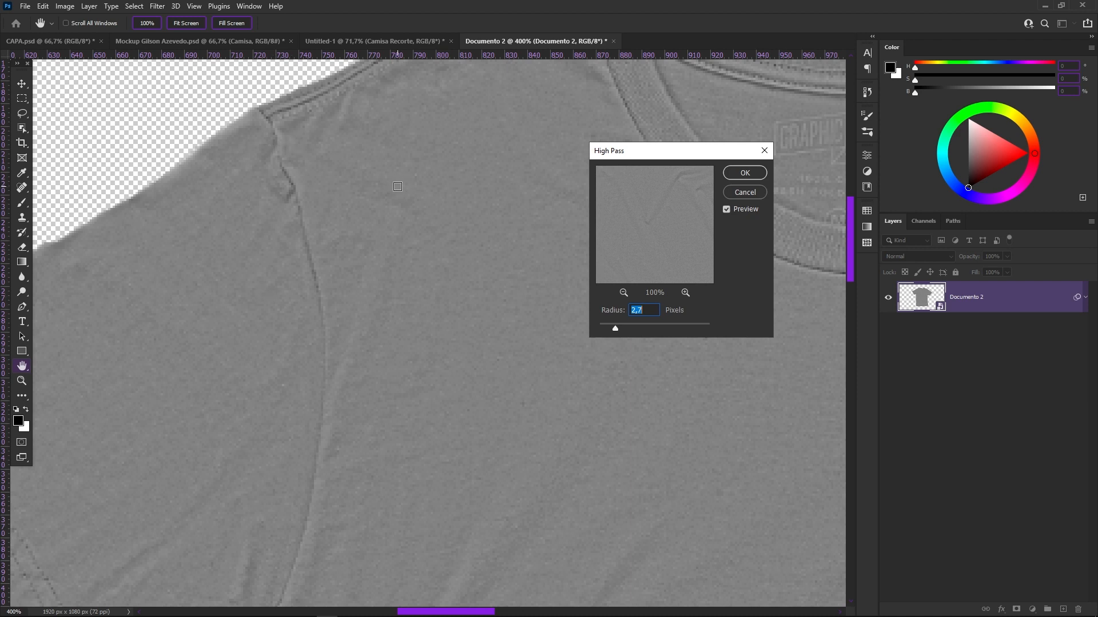
pyautogui.moveTo(515, 255); pyautogui.dragTo(211, 318)
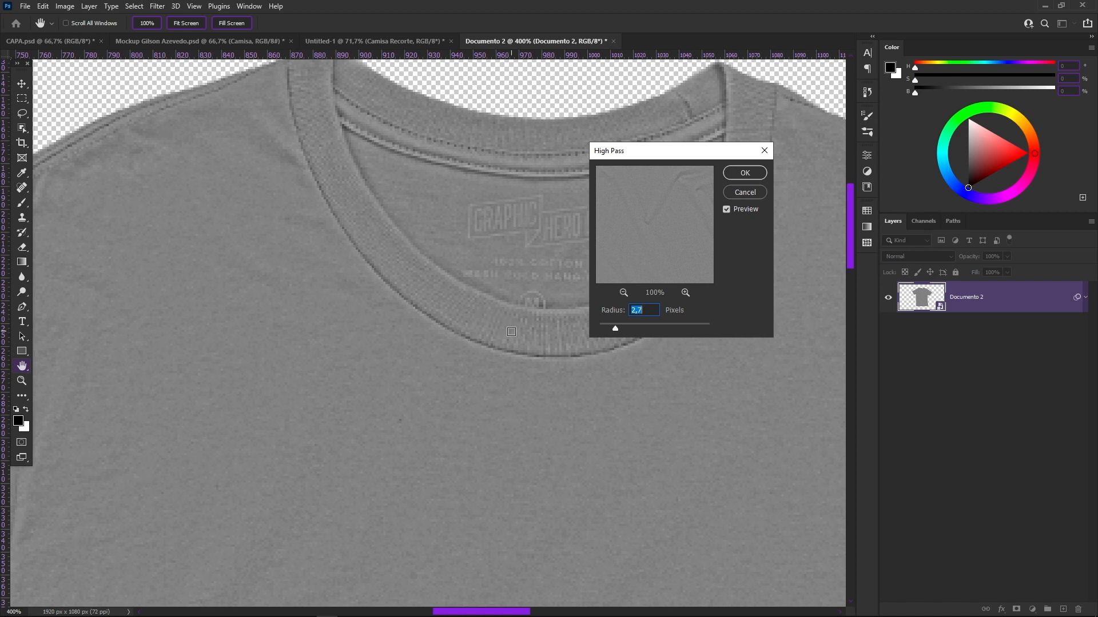
pyautogui.moveTo(450, 416); pyautogui.dragTo(431, 270)
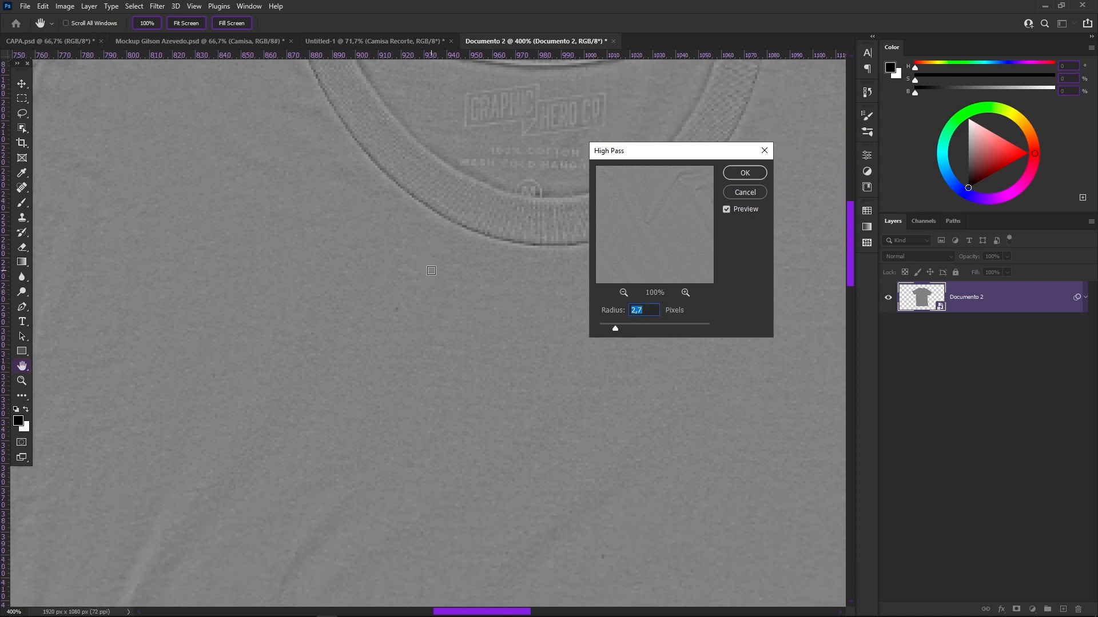
pyautogui.moveTo(319, 309); pyautogui.dragTo(478, 238)
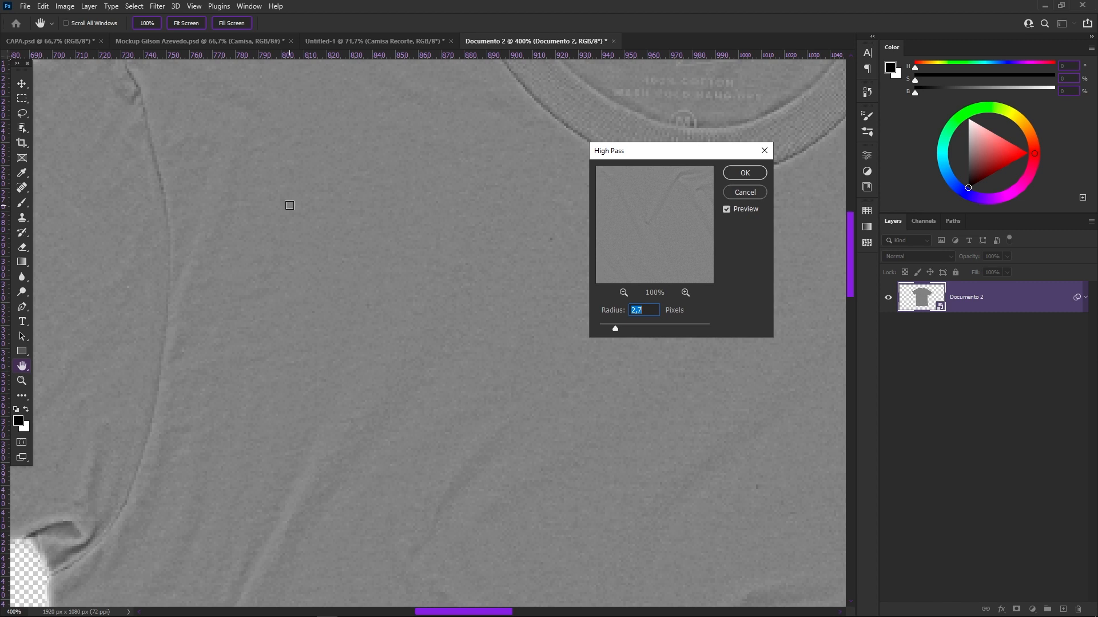
pyautogui.hotkey('ctrl', '0')
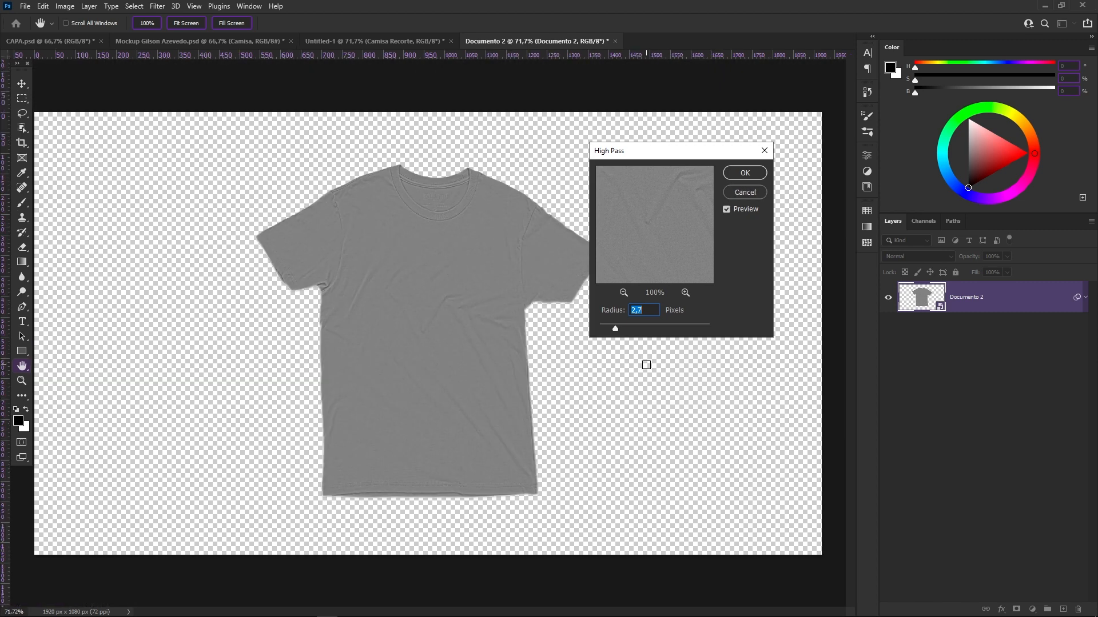
# Set the High Pass radius to 1.7 pixels, check the fabric texture near the collar, and apply the filter
pyautogui.moveTo(609, 328); pyautogui.dragTo(610, 329)
pyautogui.write('1,7')
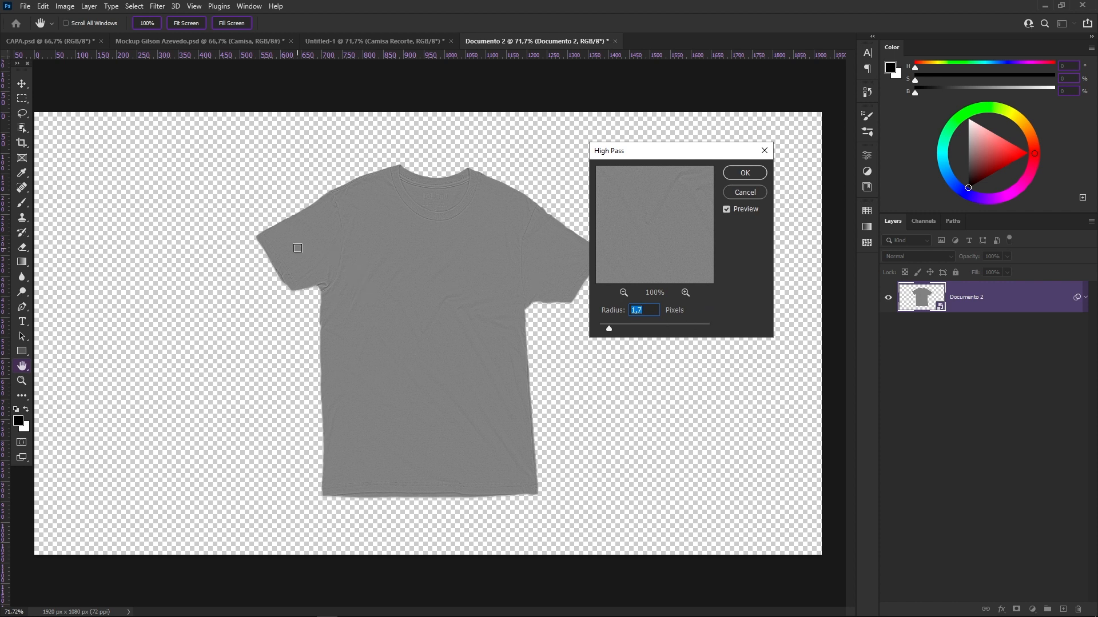
pyautogui.hotkey('ctrl', '+')
pyautogui.hotkey('ctrl', '+')
pyautogui.hotkey('ctrl', '+')
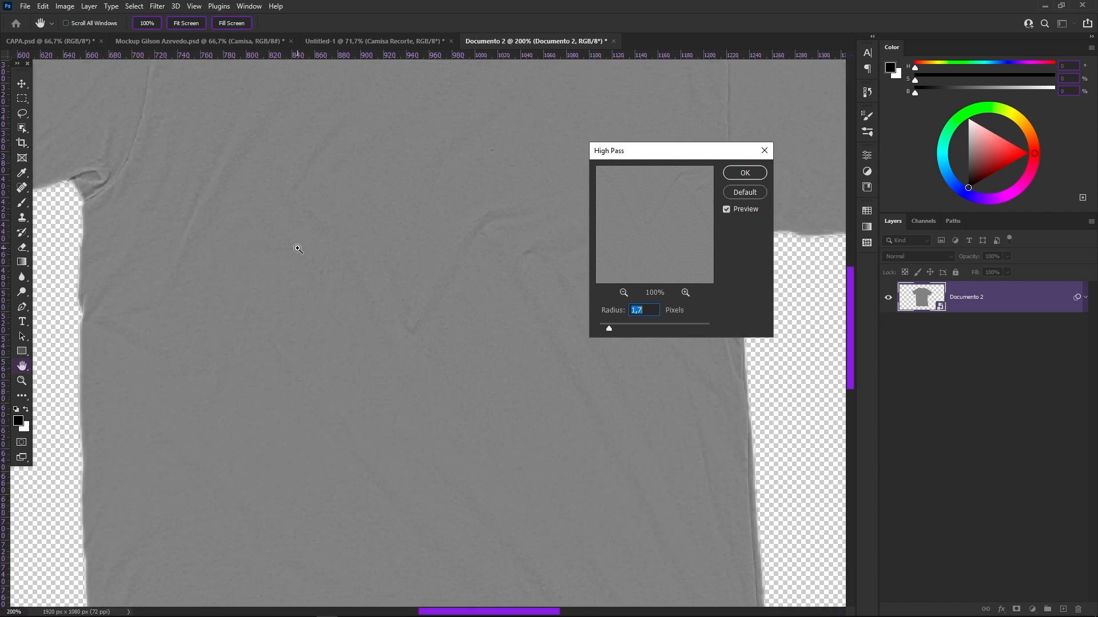
pyautogui.moveTo(437, 217); pyautogui.dragTo(439, 389)
pyautogui.moveTo(289, 103); pyautogui.dragTo(413, 345)
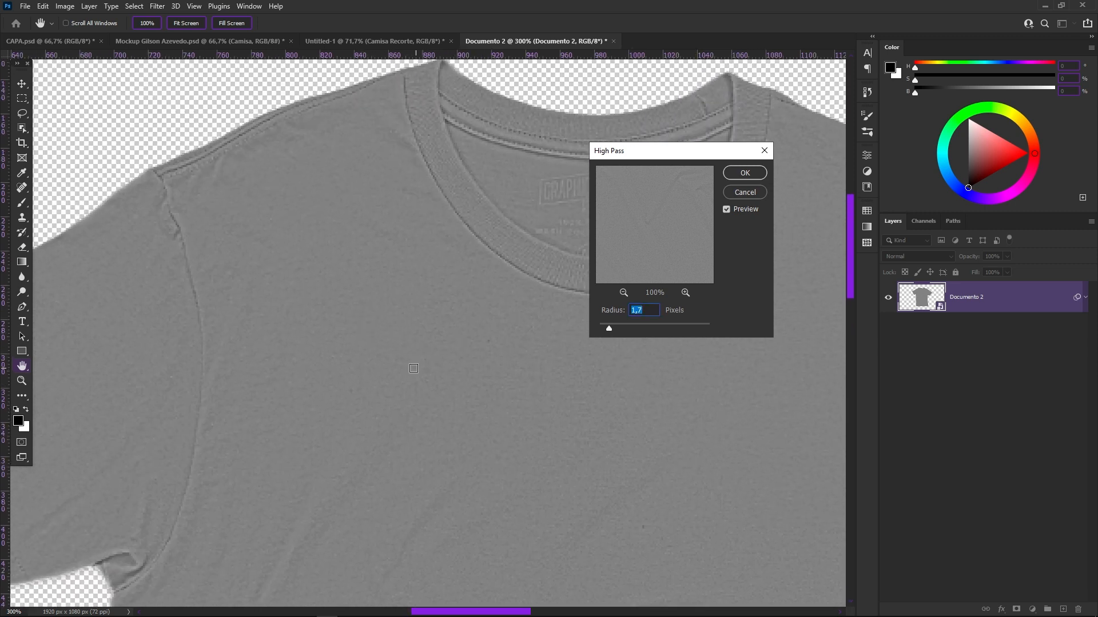
pyautogui.click(737, 179)
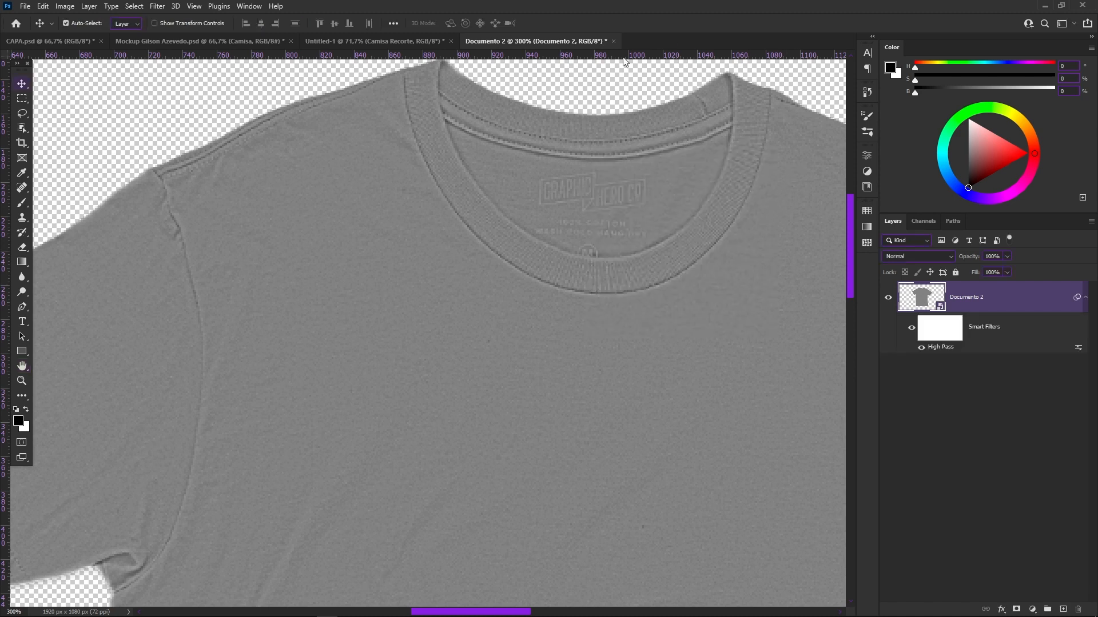
# Close the High Pass document, saving it on the computer's desktop as Documento 2.psd in Photoshop format
pyautogui.click(613, 41)
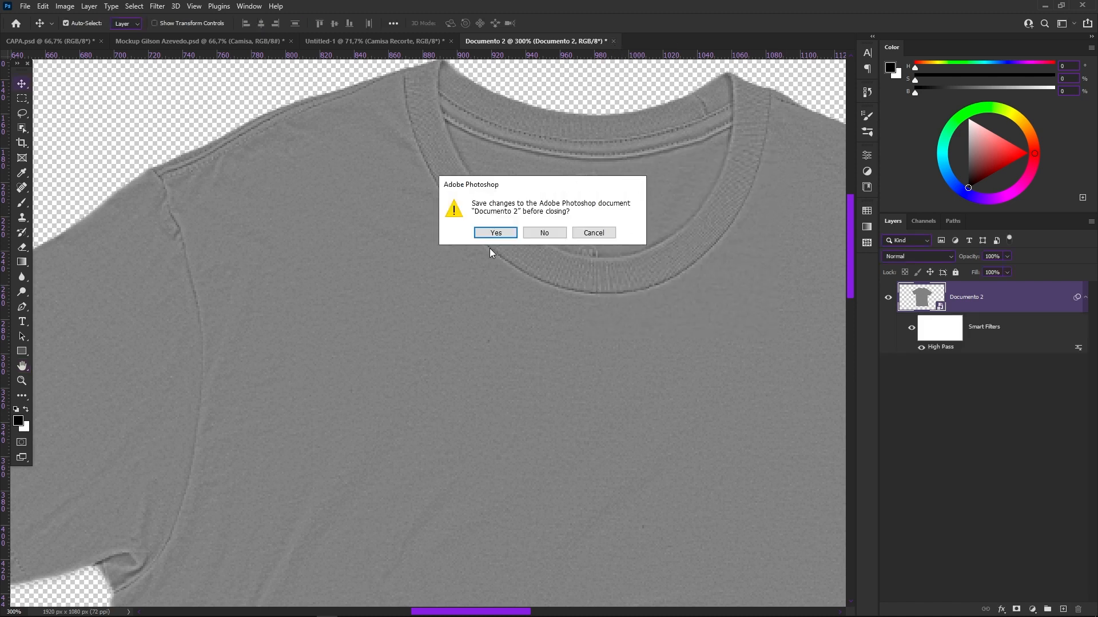
pyautogui.click(495, 233)
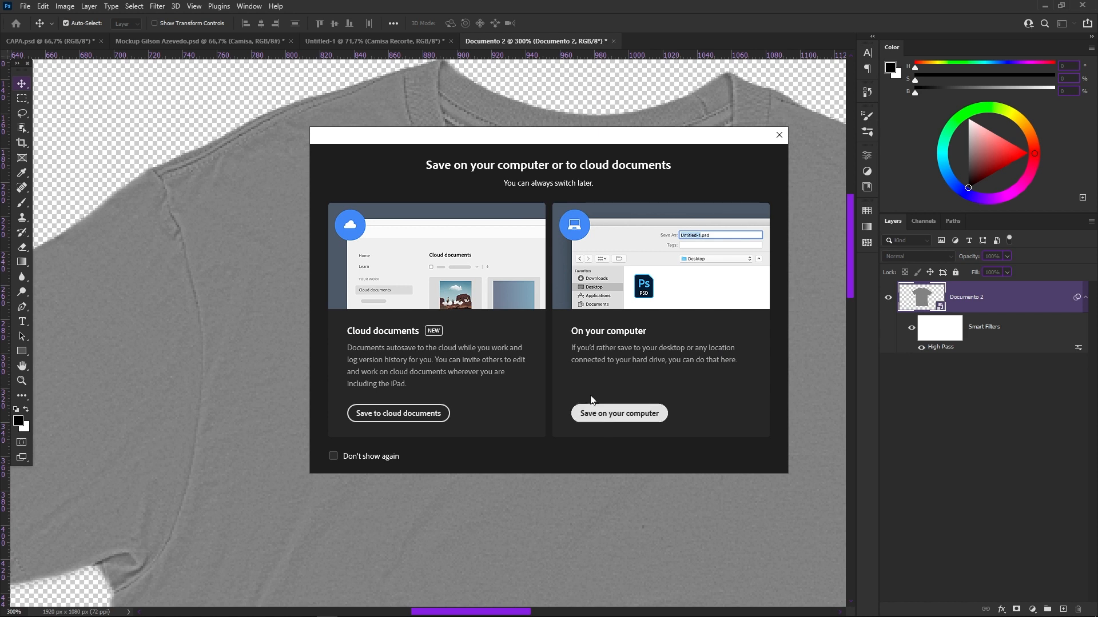
pyautogui.click(627, 415)
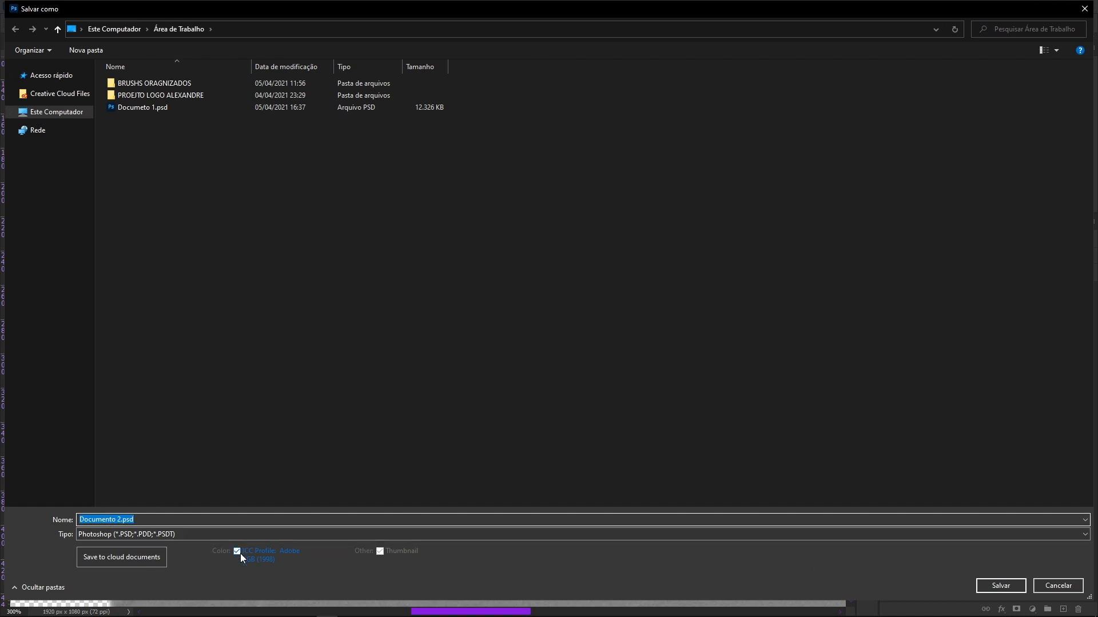
pyautogui.click(200, 535)
pyautogui.click(153, 546)
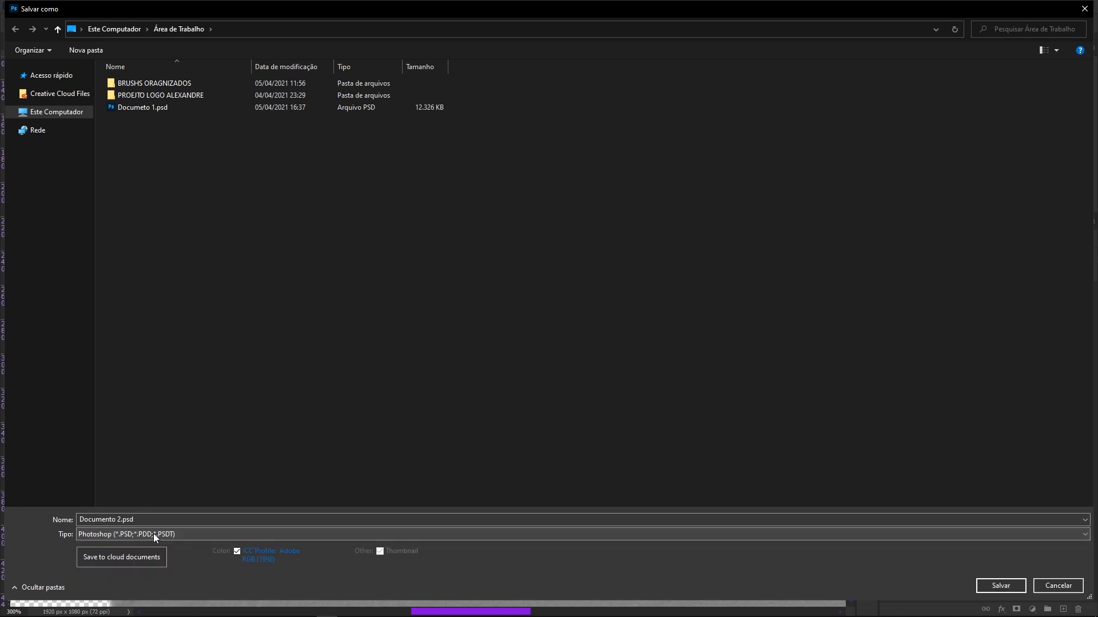
pyautogui.click(983, 586)
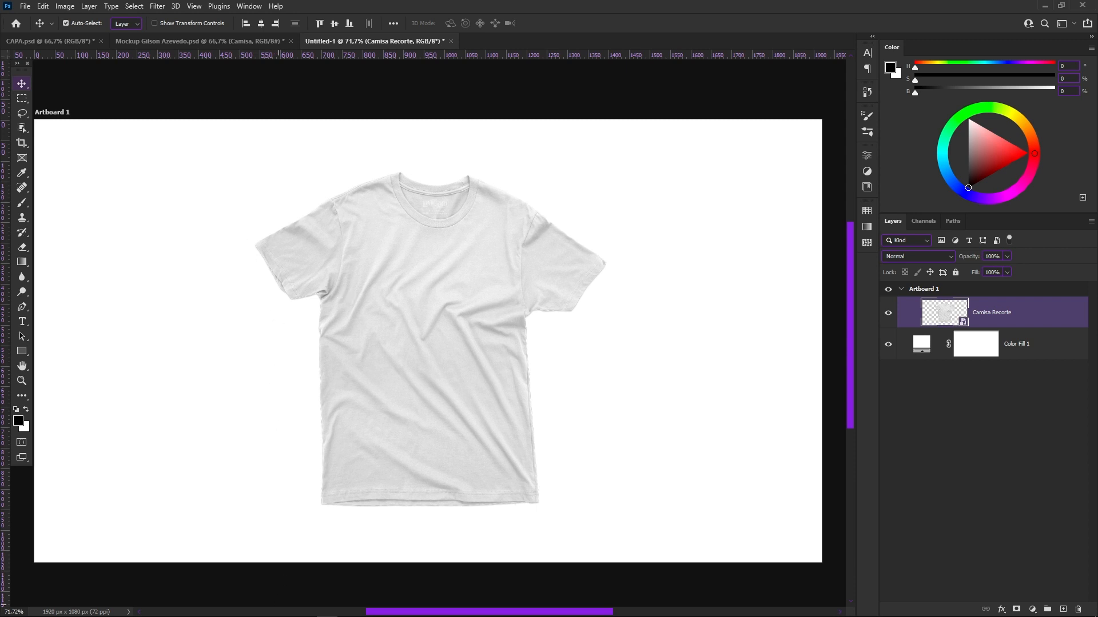
# Switch to Illustrator, select and copy the whole ape emblem artwork, and return to the shirt document in Photoshop
pyautogui.click(304, 613)
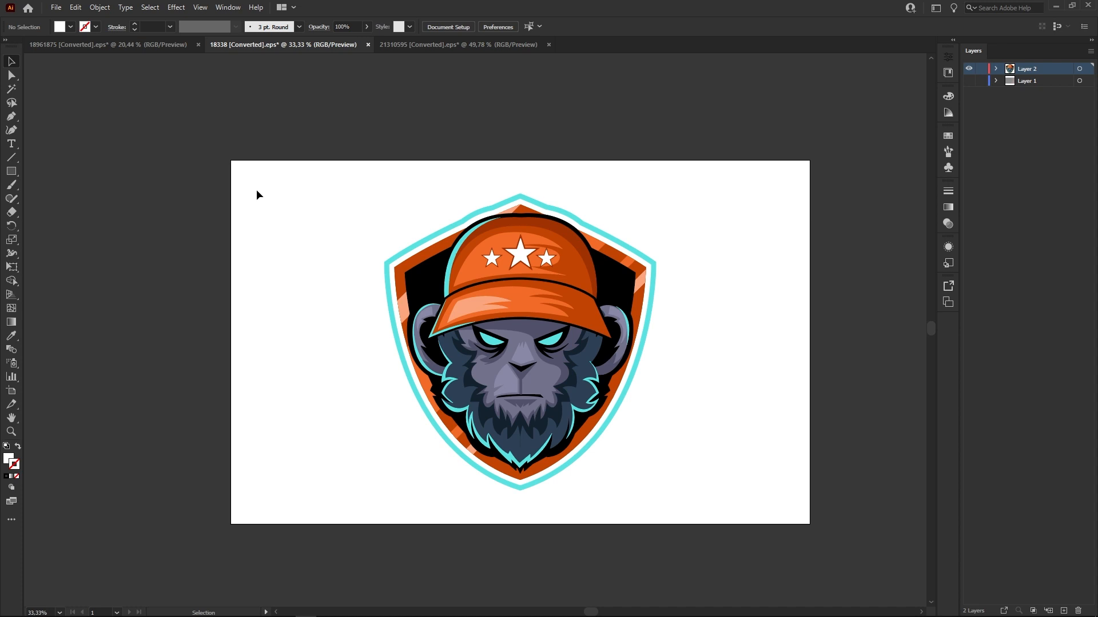
pyautogui.moveTo(312, 177); pyautogui.dragTo(705, 506)
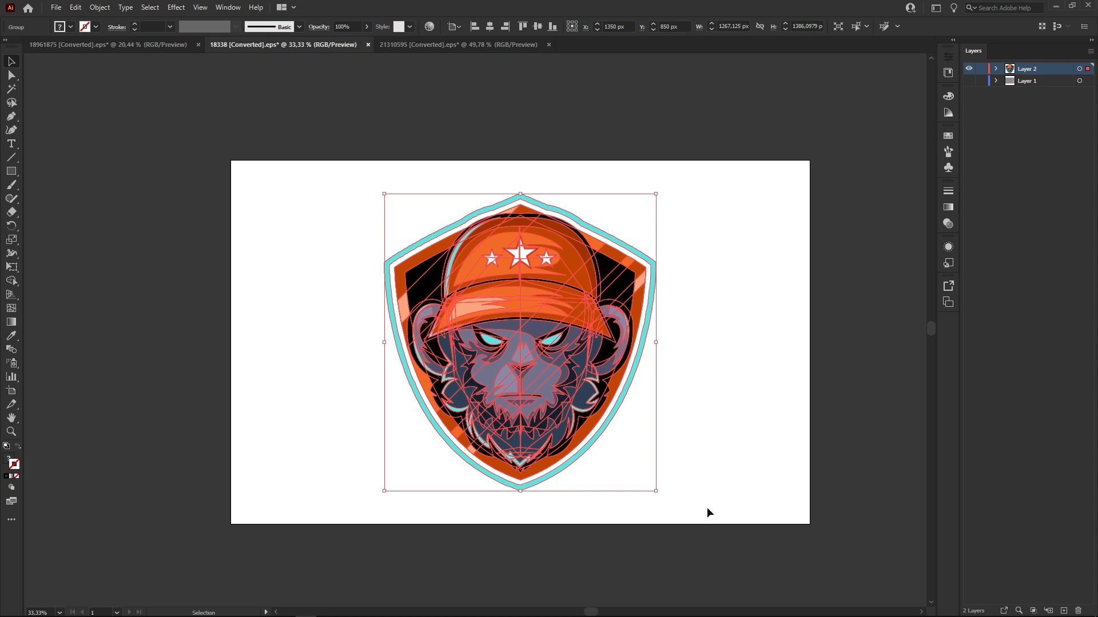
pyautogui.press('a')
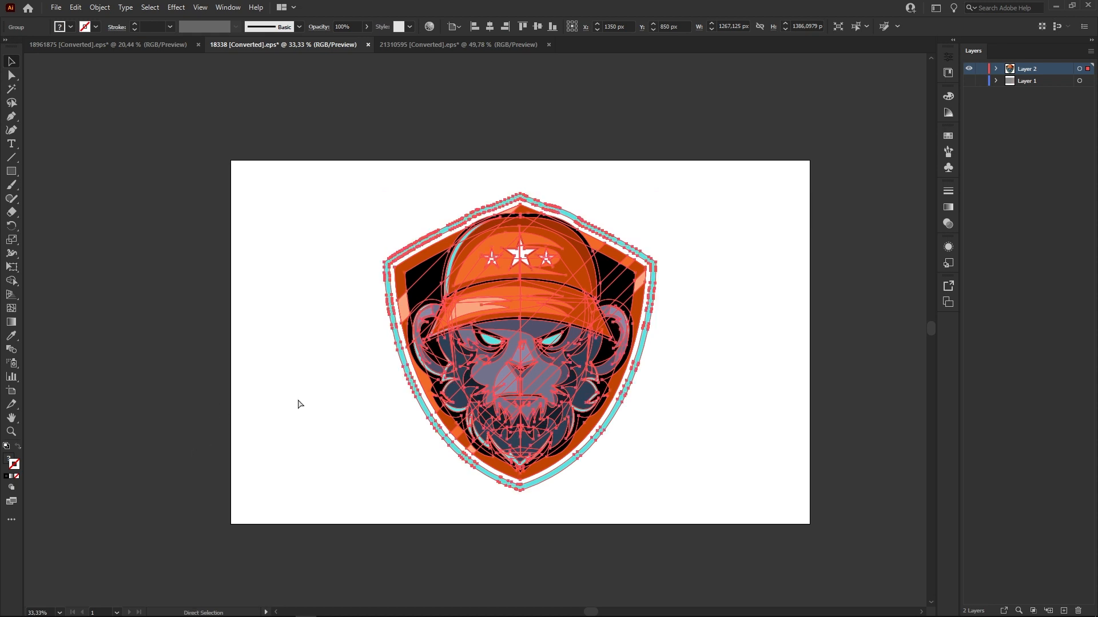
pyautogui.press('v')
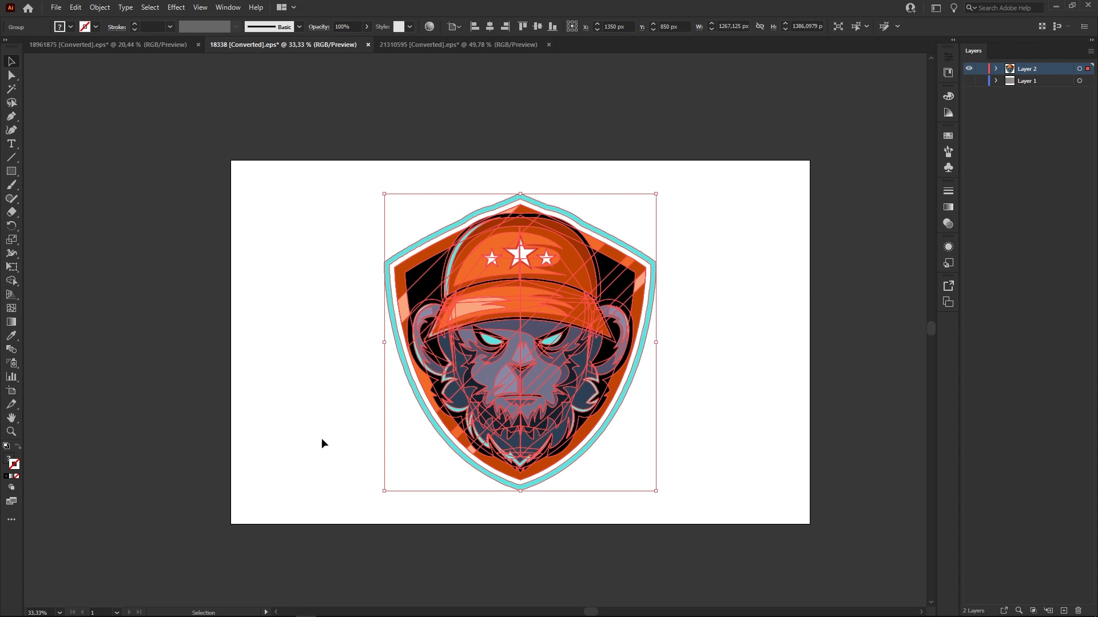
pyautogui.click(324, 612)
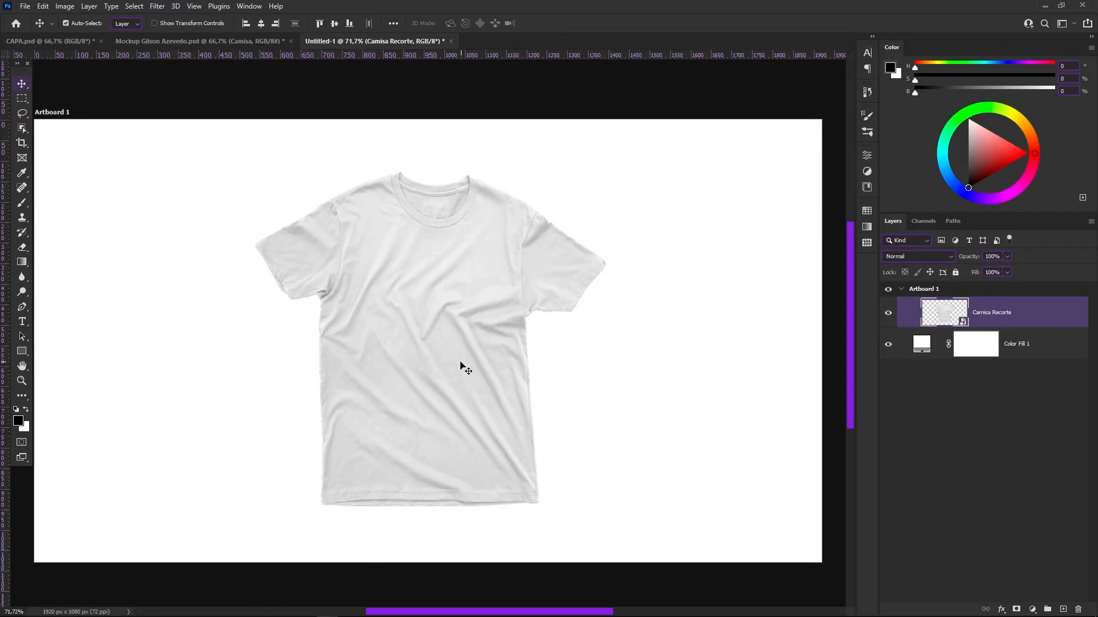
# Paste the ape emblem into Artboard 1 as a Smart Object, keeping the option to add it to the current library
pyautogui.hotkey('ctrl', 'v')
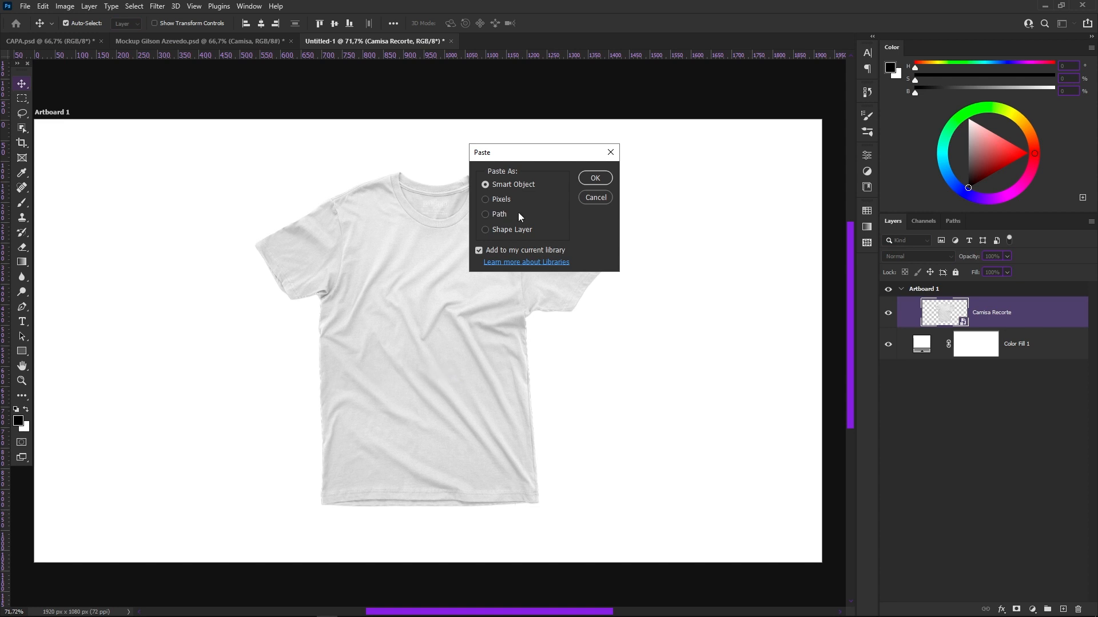
pyautogui.click(492, 198)
pyautogui.click(485, 185)
pyautogui.click(594, 178)
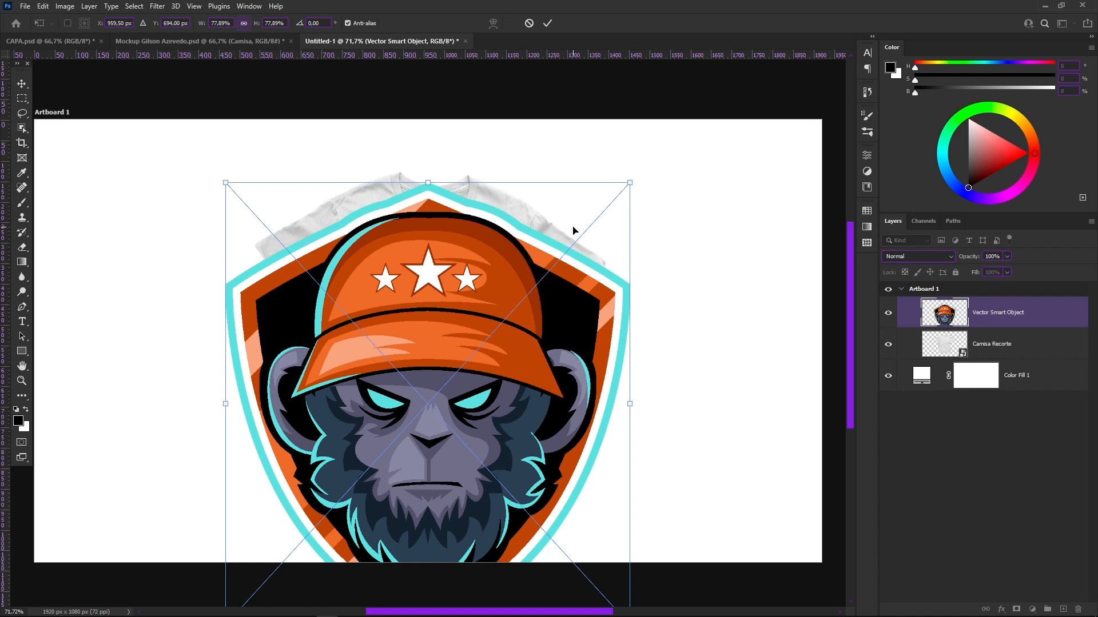
# Scale the pasted emblem to about 25%, centre it on the shirt's chest, and commit the placement
pyautogui.moveTo(630, 185); pyautogui.dragTo(490, 335)
pyautogui.moveTo(454, 402); pyautogui.dragTo(450, 317)
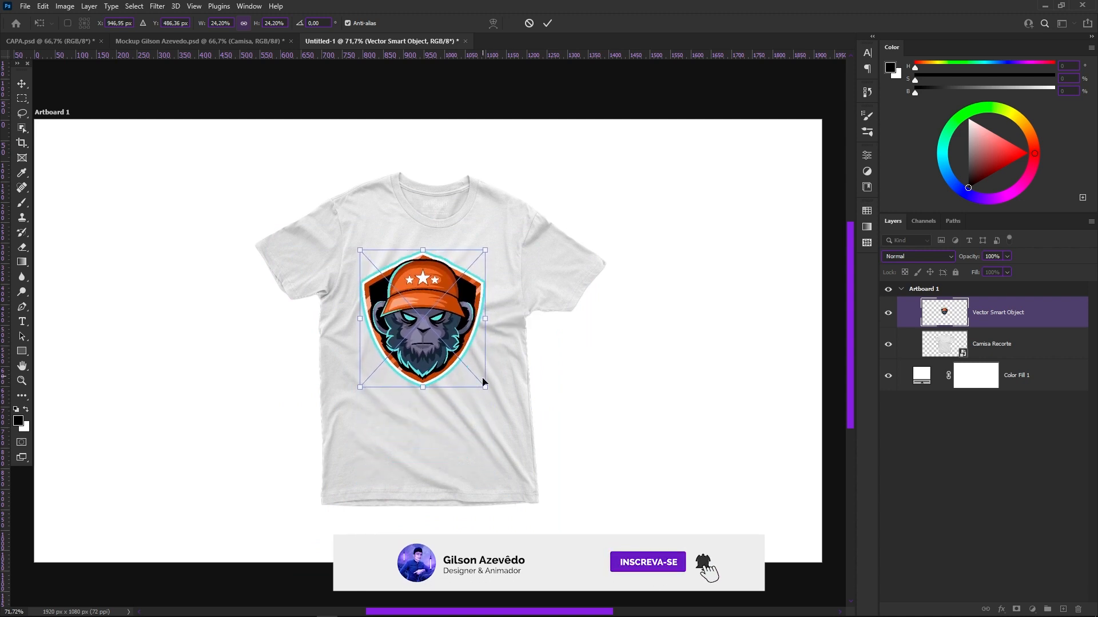
pyautogui.moveTo(483, 382); pyautogui.dragTo(487, 390)
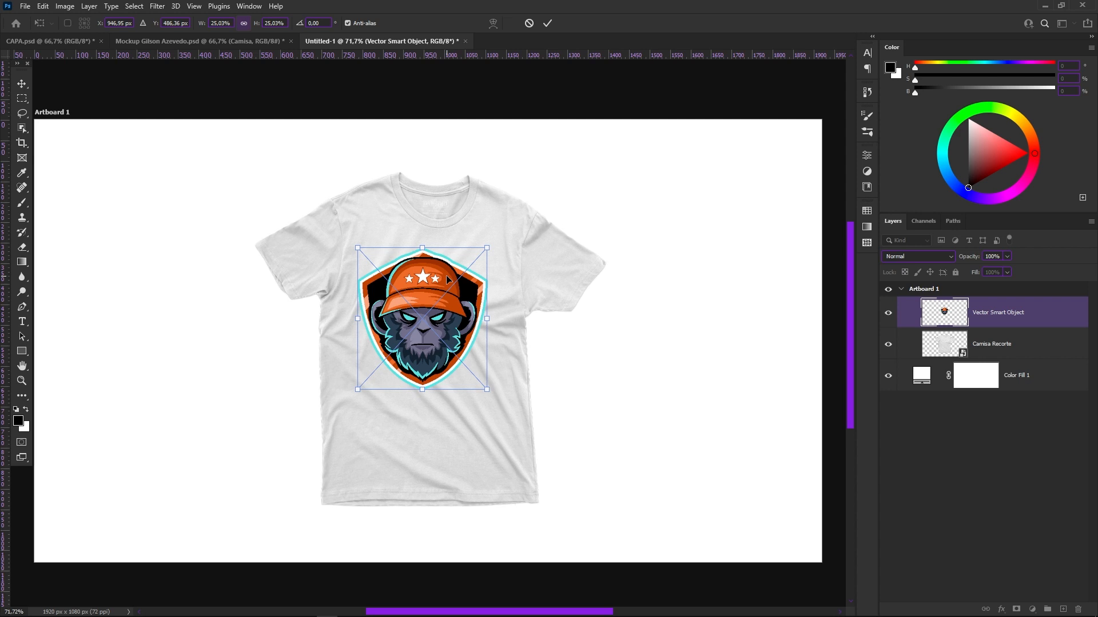
pyautogui.press('Return')
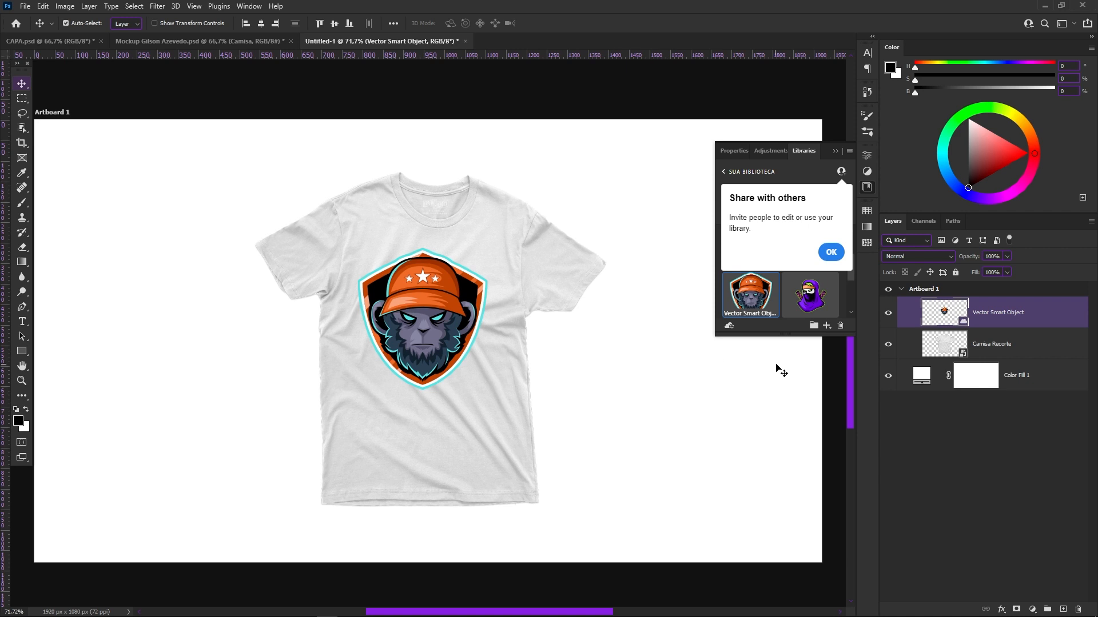
# Extend the Libraries panel to show its graphics, dismiss the sharing tip, and collapse the panel
pyautogui.moveTo(762, 336); pyautogui.dragTo(762, 463)
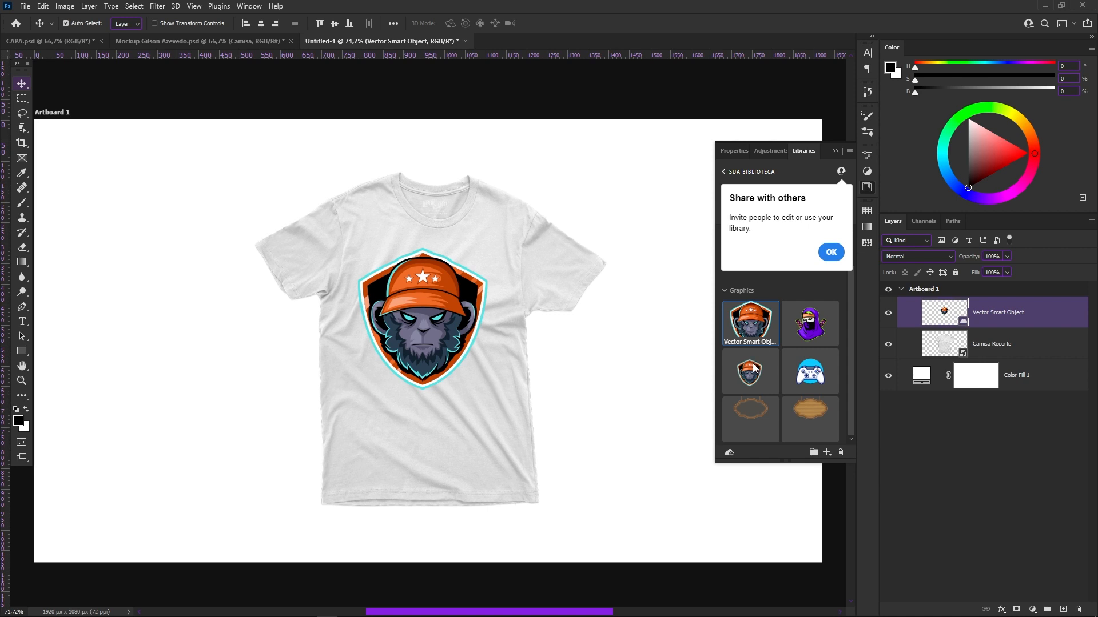
pyautogui.click(829, 253)
pyautogui.click(834, 153)
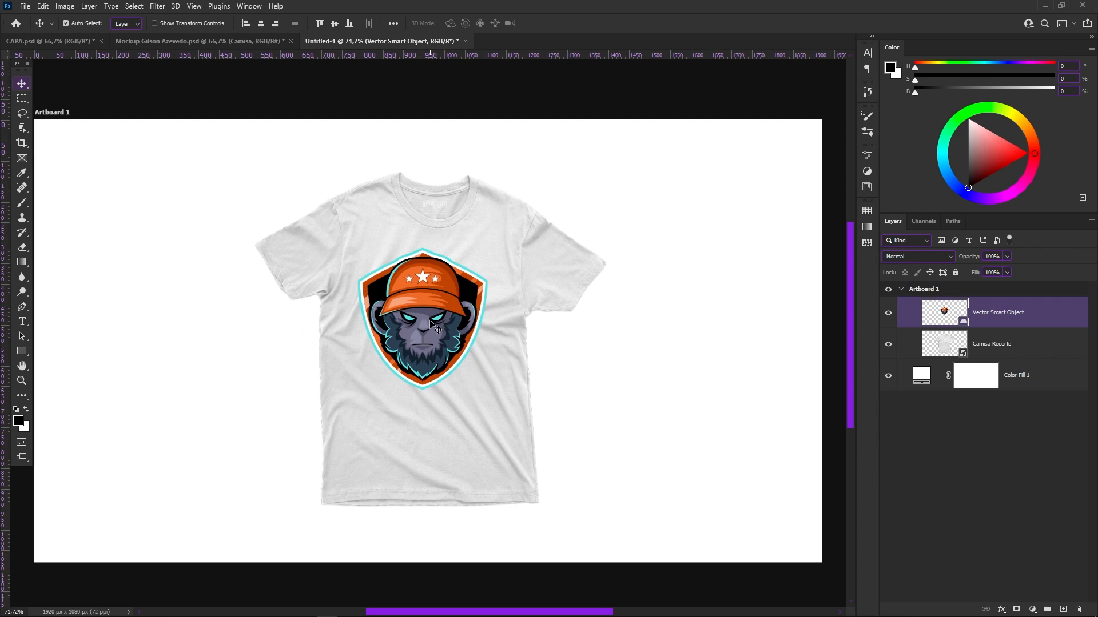
# Open the emblem Smart Object's source artwork in Illustrator, look at it, and return to Photoshop
pyautogui.doubleClick(964, 326)
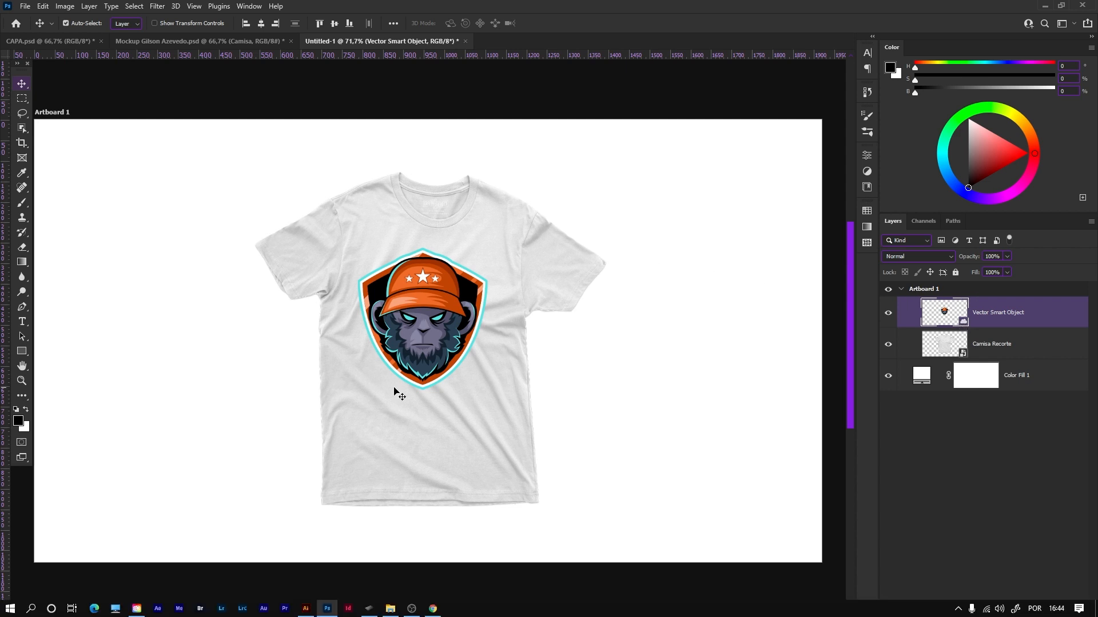
pyautogui.click(306, 608)
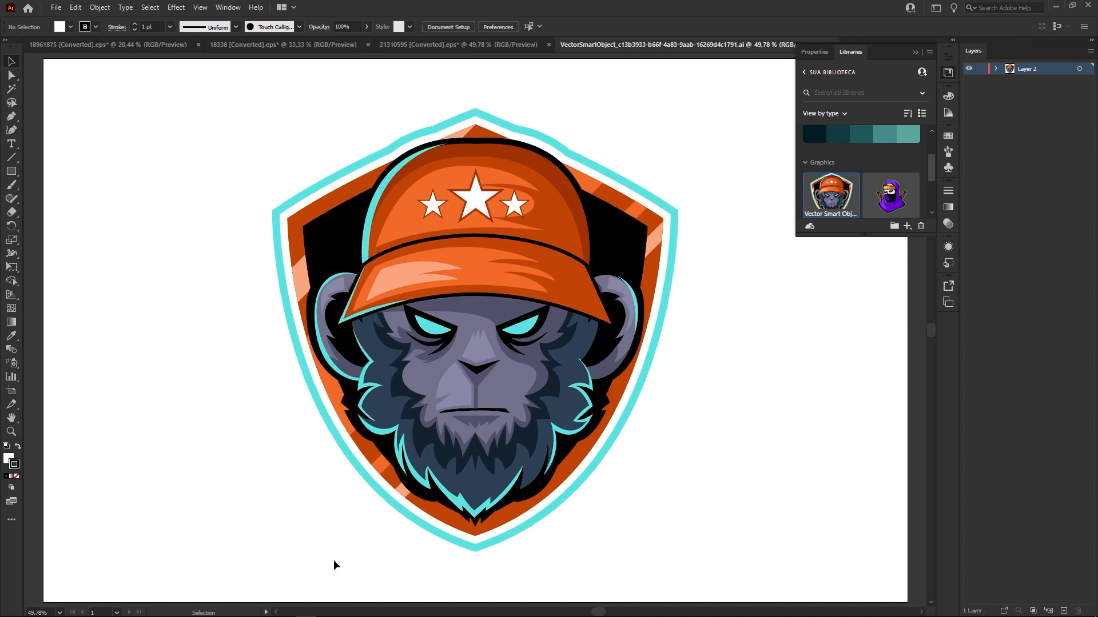
pyautogui.click(328, 614)
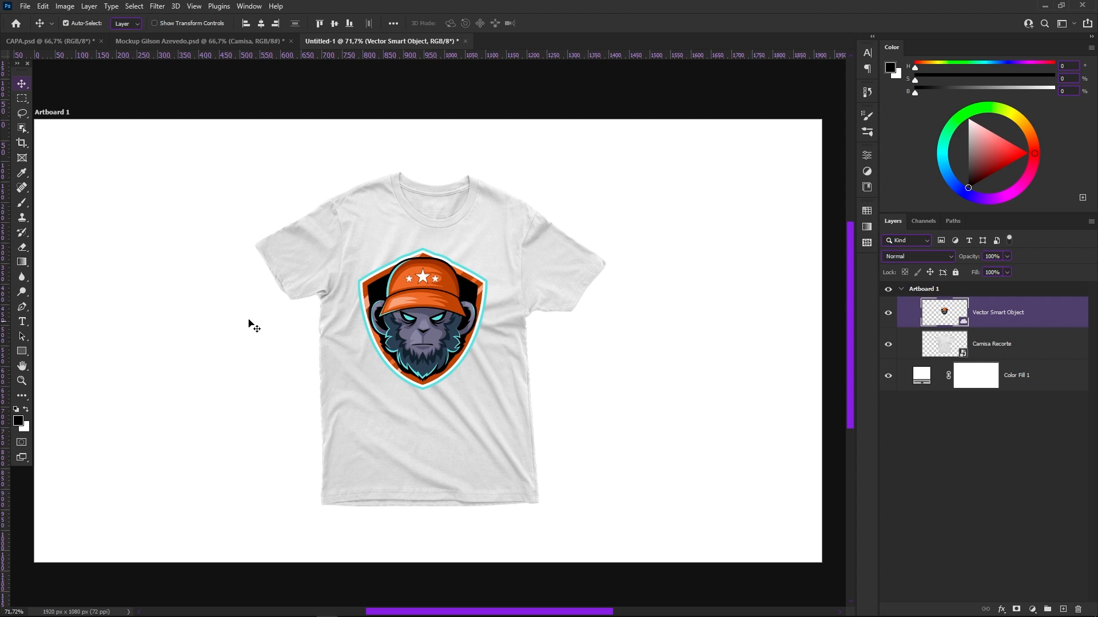
# Try the Multiply blend mode on the emblem layer, then set it back to Normal
pyautogui.click(910, 258)
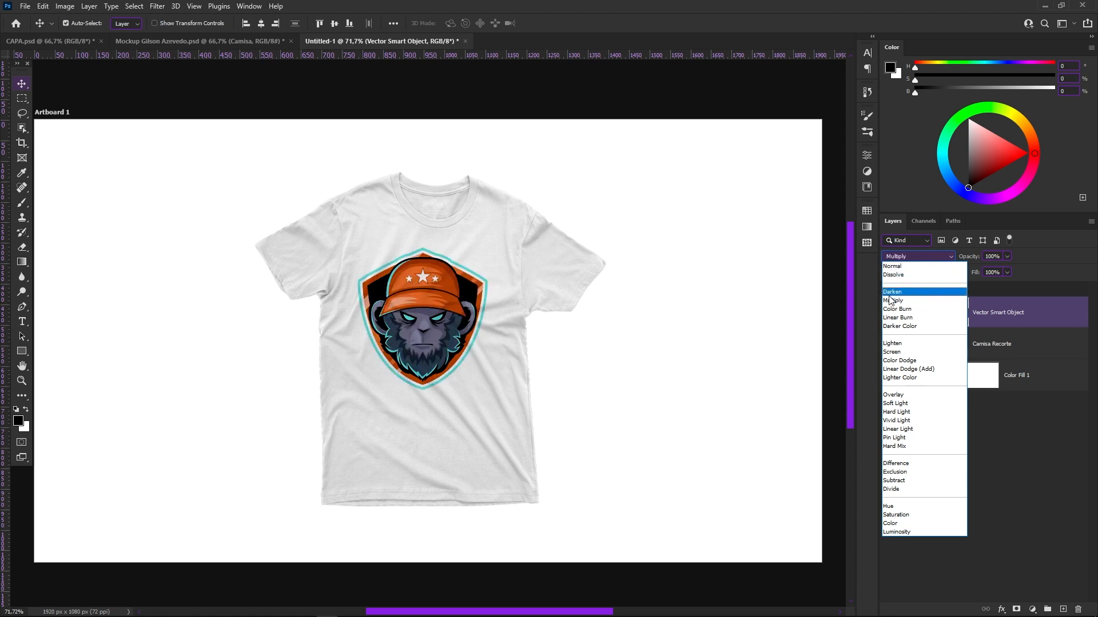
pyautogui.click(887, 303)
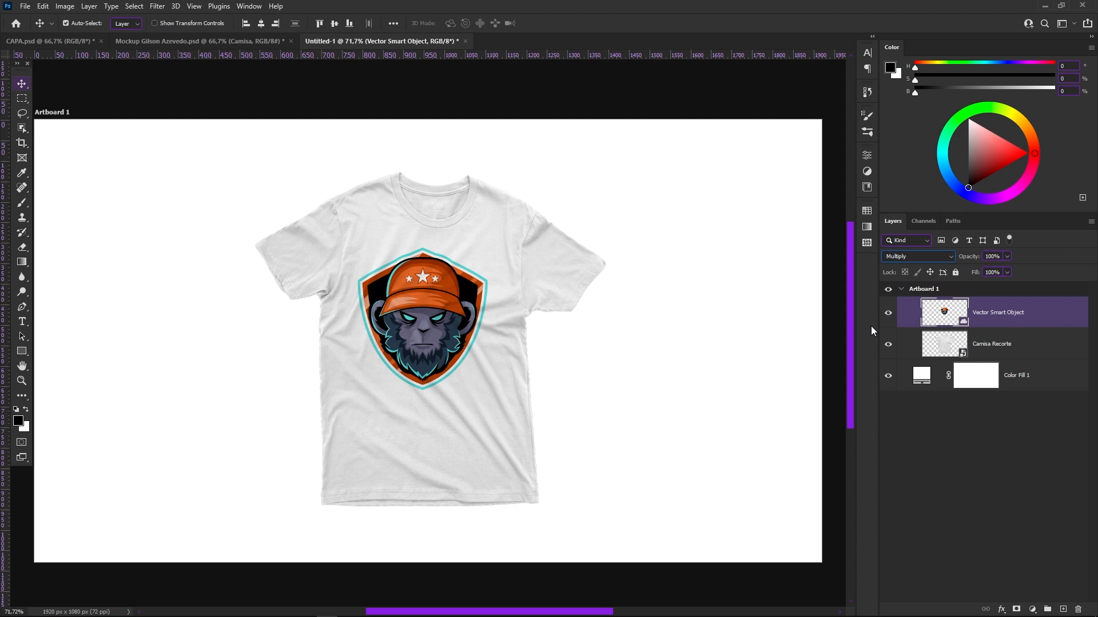
pyautogui.click(928, 433)
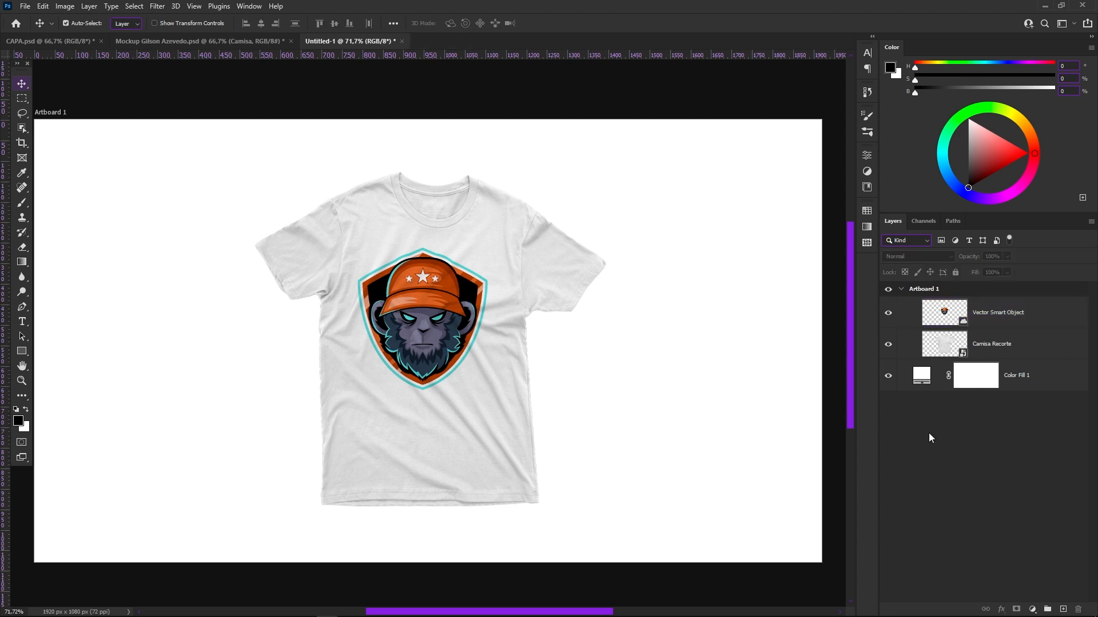
pyautogui.click(971, 323)
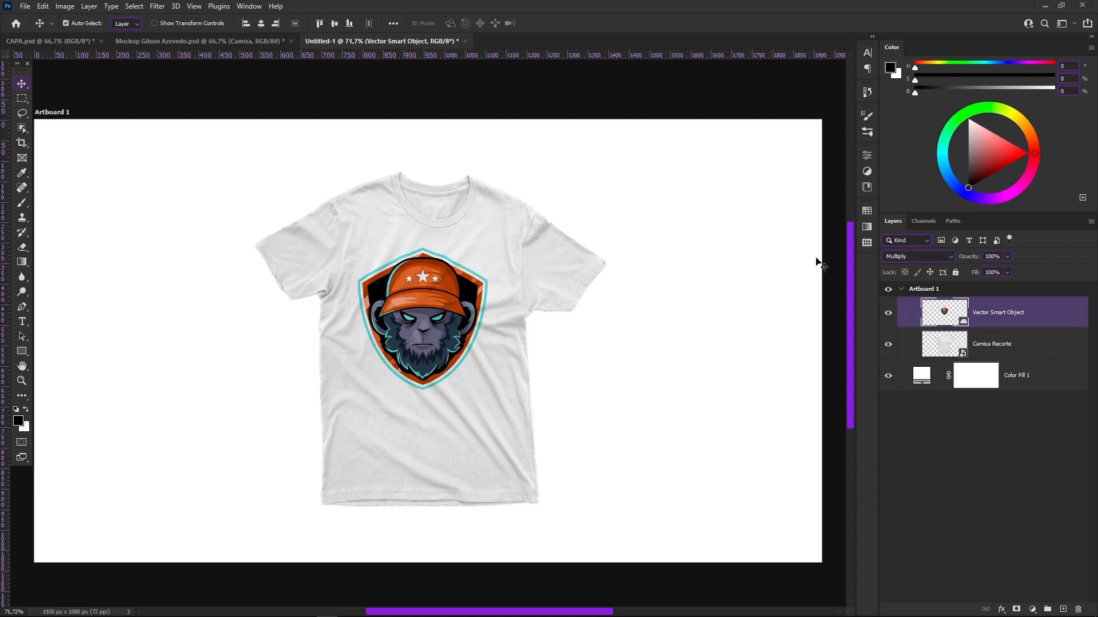
pyautogui.click(909, 258)
pyautogui.click(901, 266)
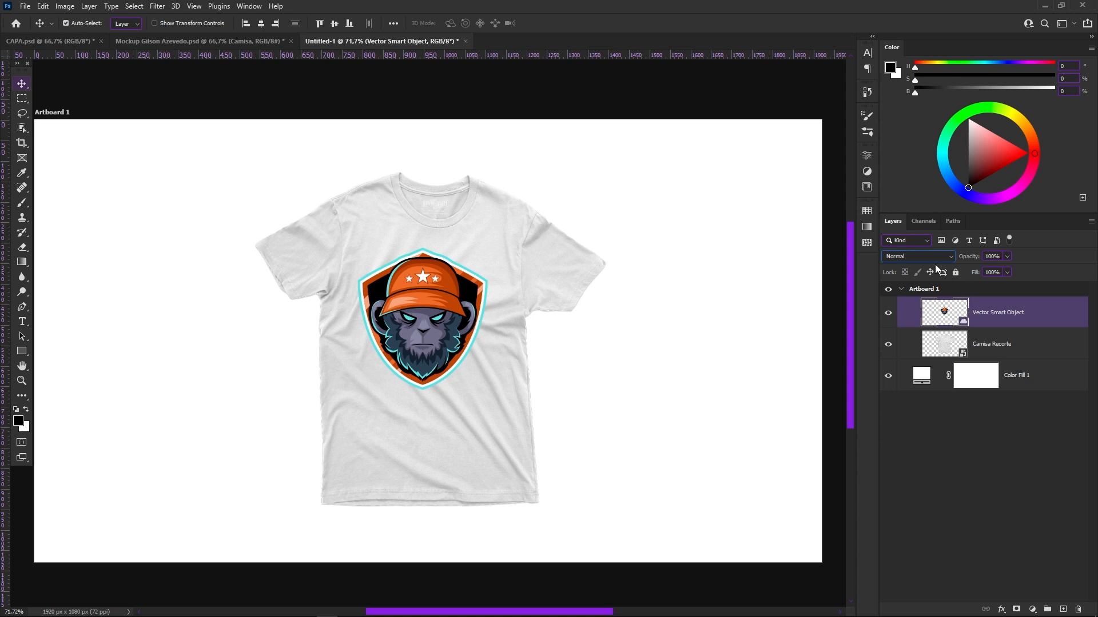
pyautogui.click(960, 471)
# Apply a Displace filter to the emblem layer with horizontal and vertical scale 10, using Documeto 1.psd as the displacement map
pyautogui.click(972, 322)
pyautogui.click(158, 7)
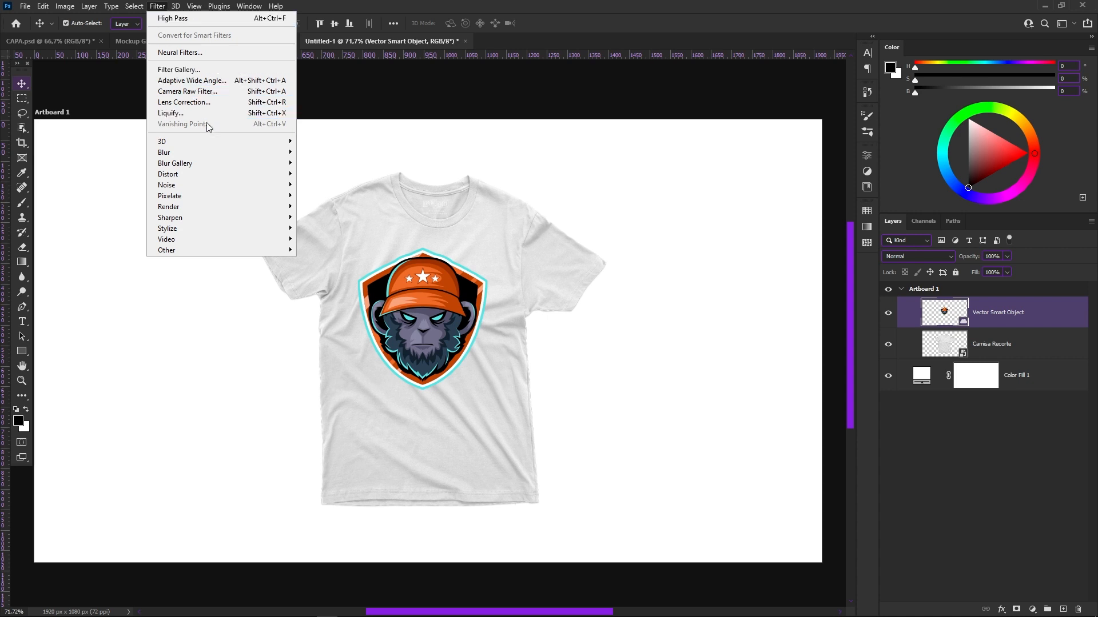
pyautogui.moveTo(198, 175)
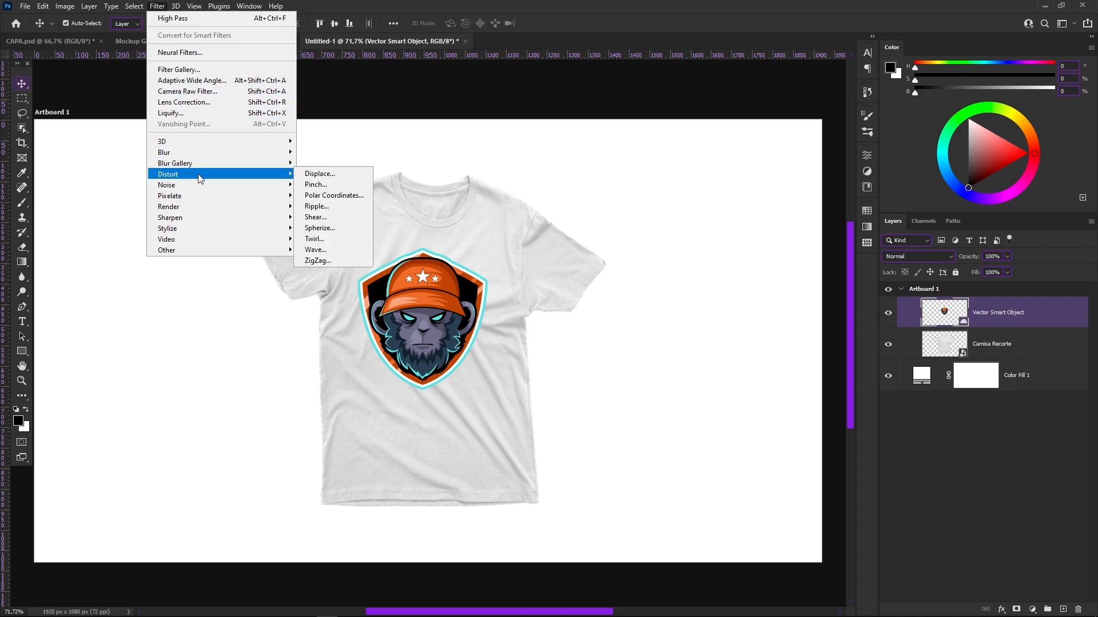
pyautogui.click(319, 175)
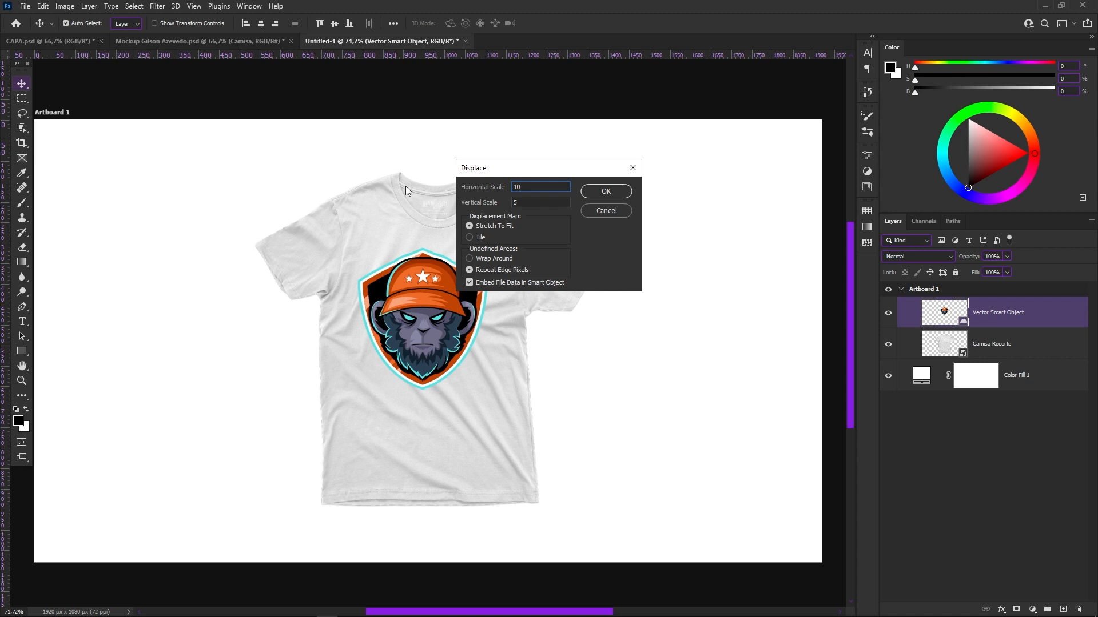
pyautogui.click(522, 200)
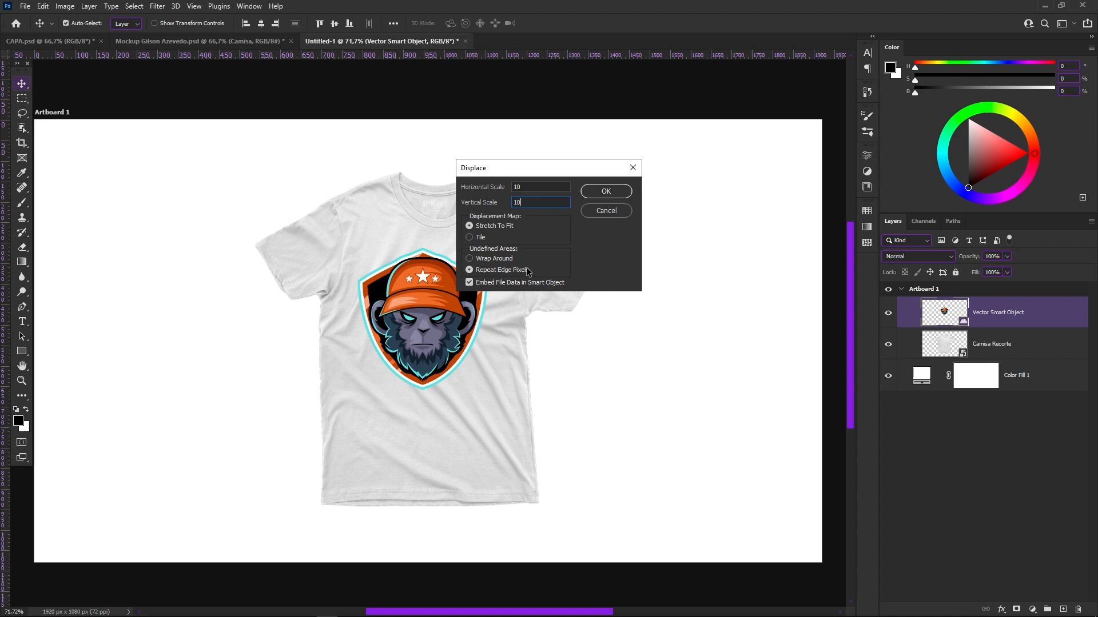
pyautogui.click(606, 191)
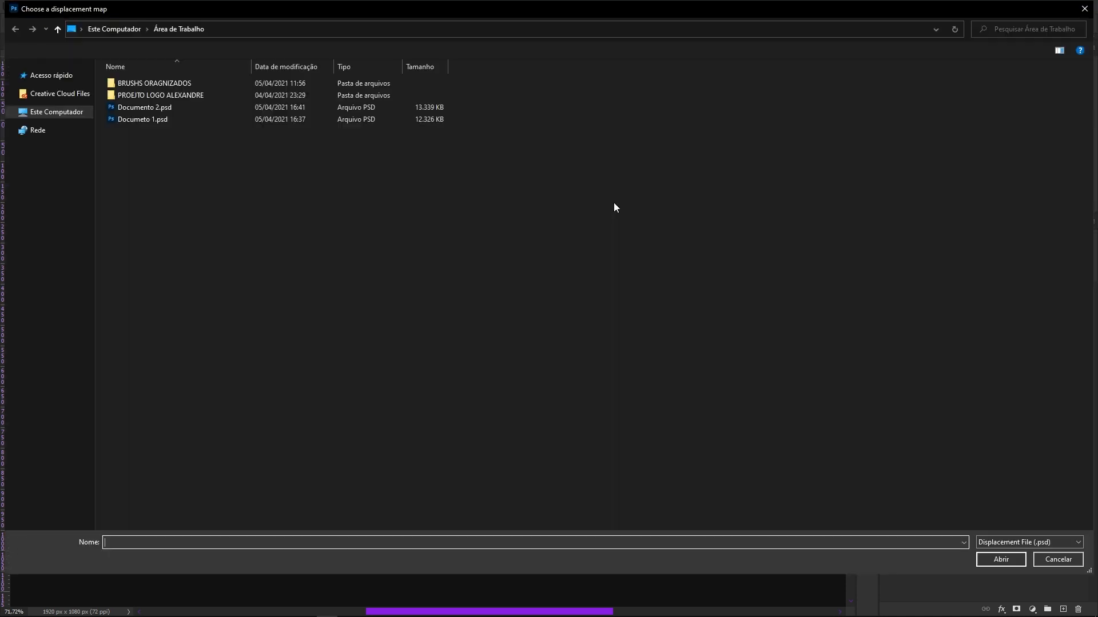
pyautogui.click(138, 119)
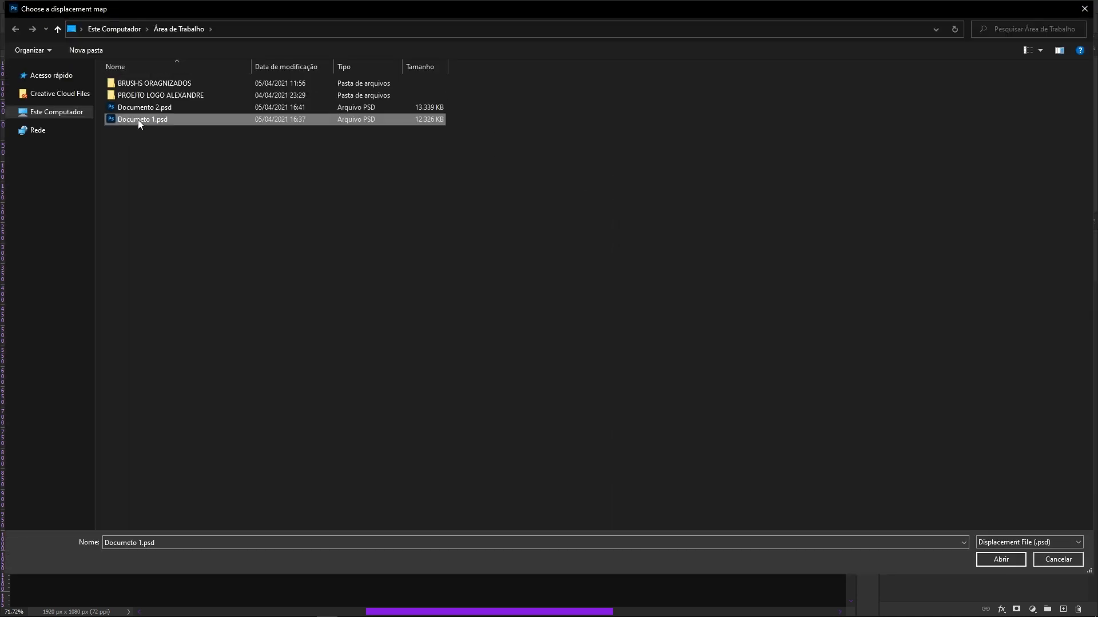
pyautogui.click(998, 560)
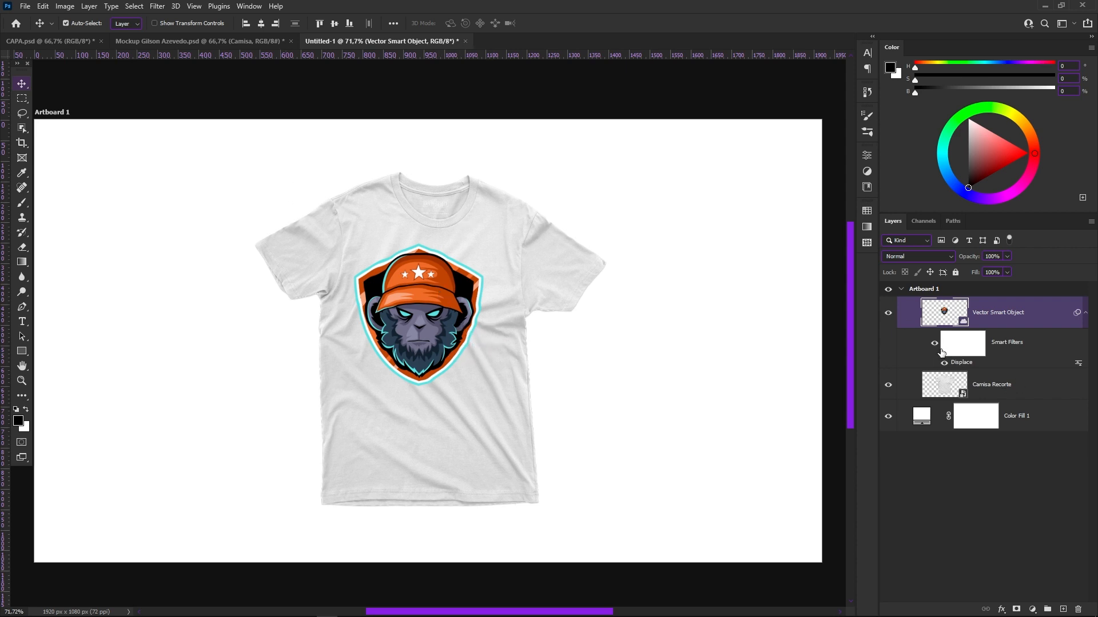
# Hide the emblem's Smart Filters to compare the artwork without the displacement
pyautogui.click(934, 348)
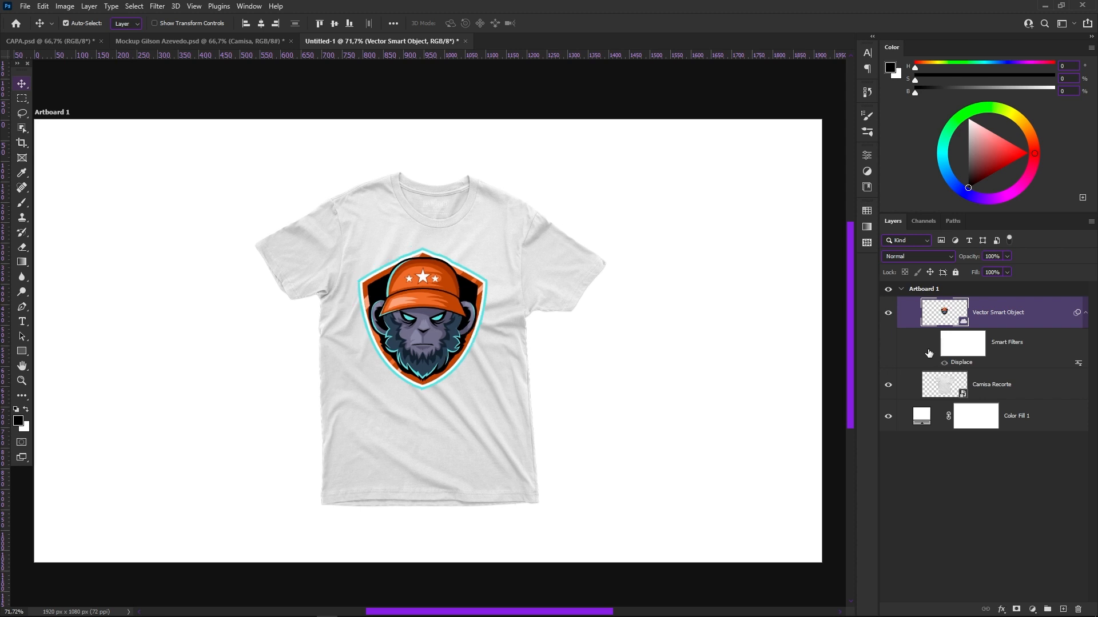